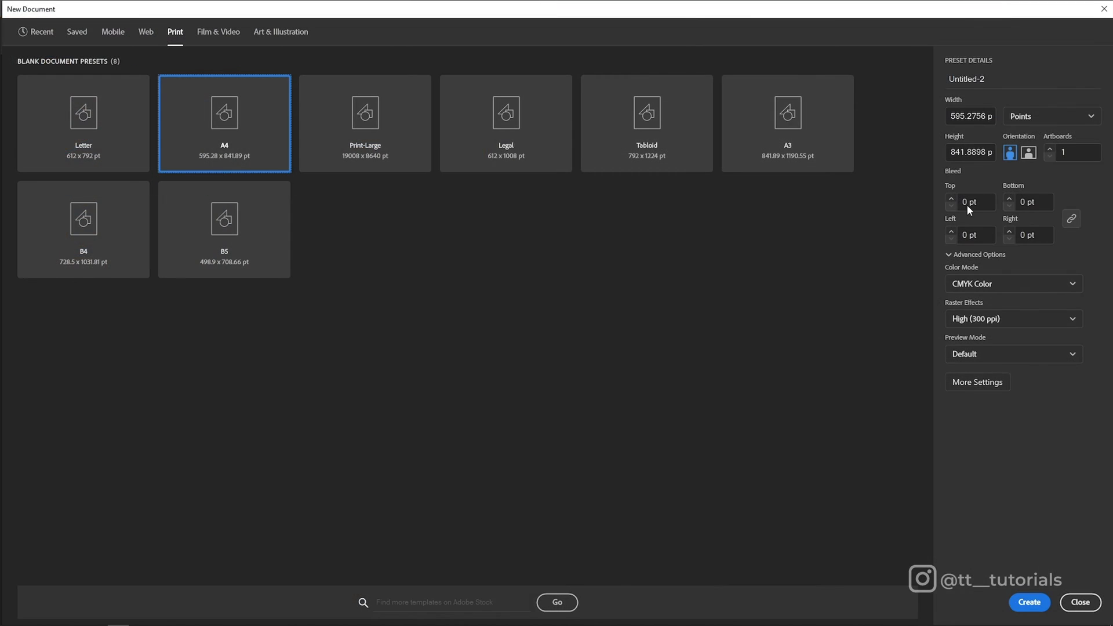
- Create a landscape A4 document in RGB color at 300 ppi and start placing the sketch image
click(1029, 153)
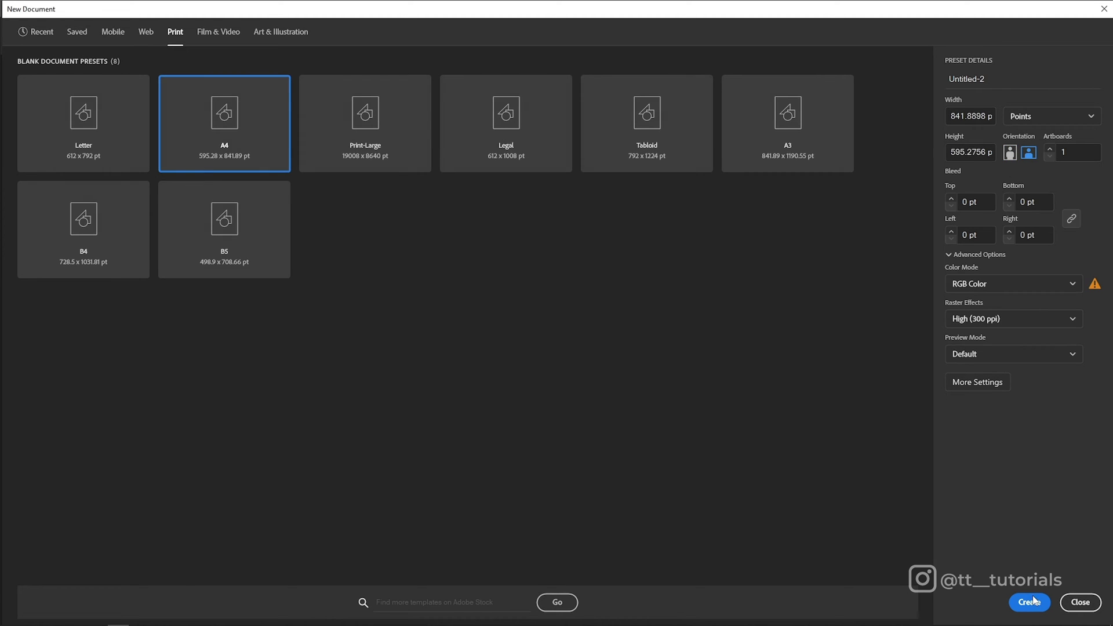
click(1029, 602)
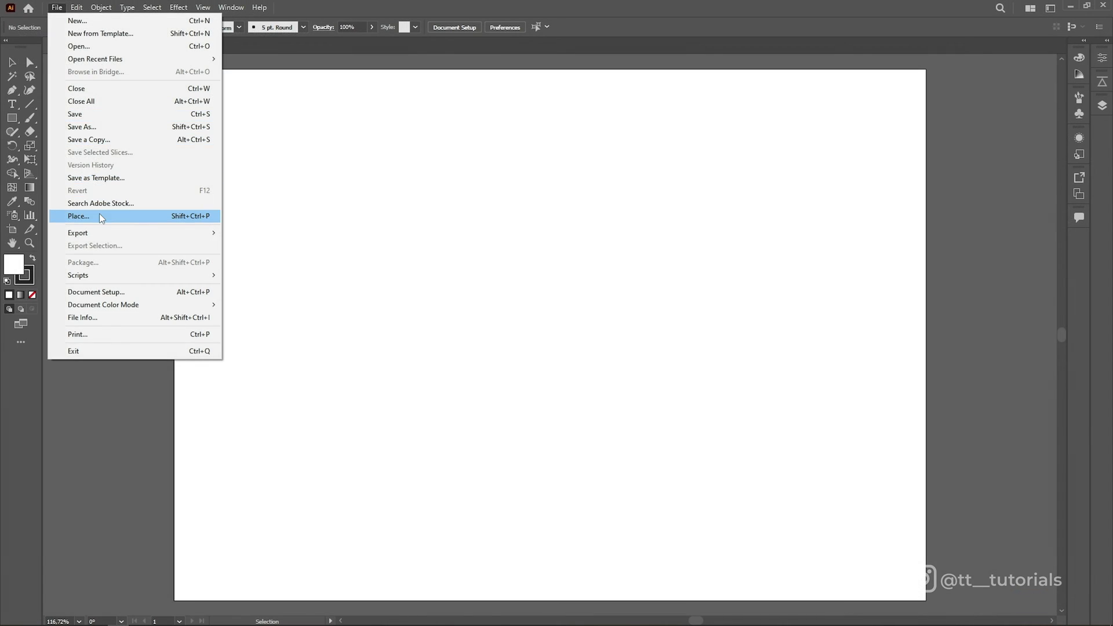
click(87, 216)
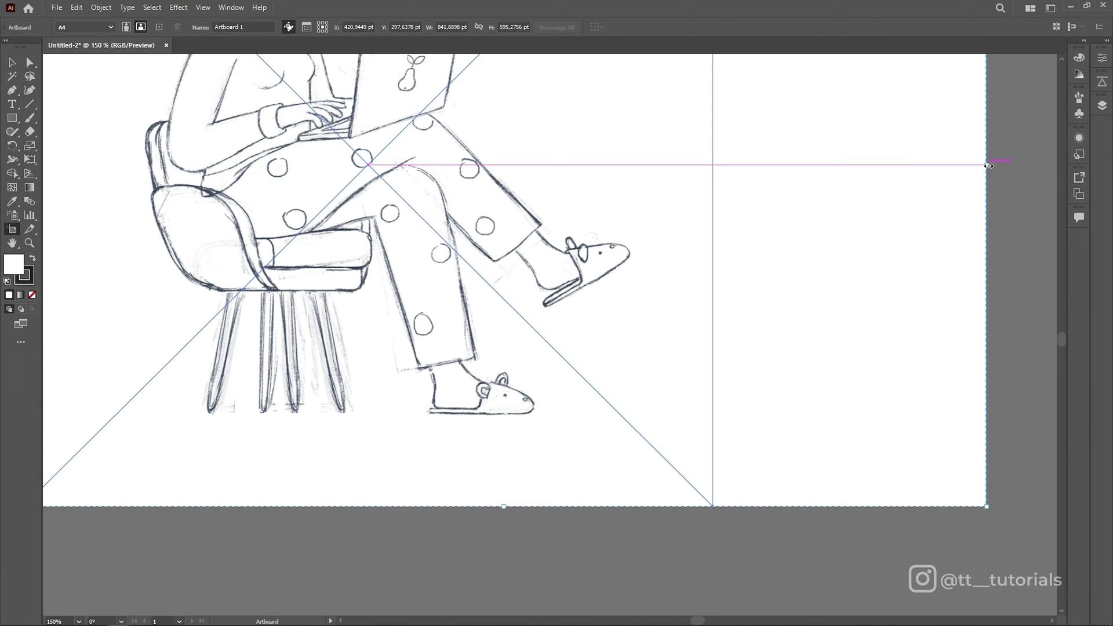
- Trace the seated figure's front trouser leg as a closed dark grey Pen shape over the sketch
drag(988, 165, 715, 179)
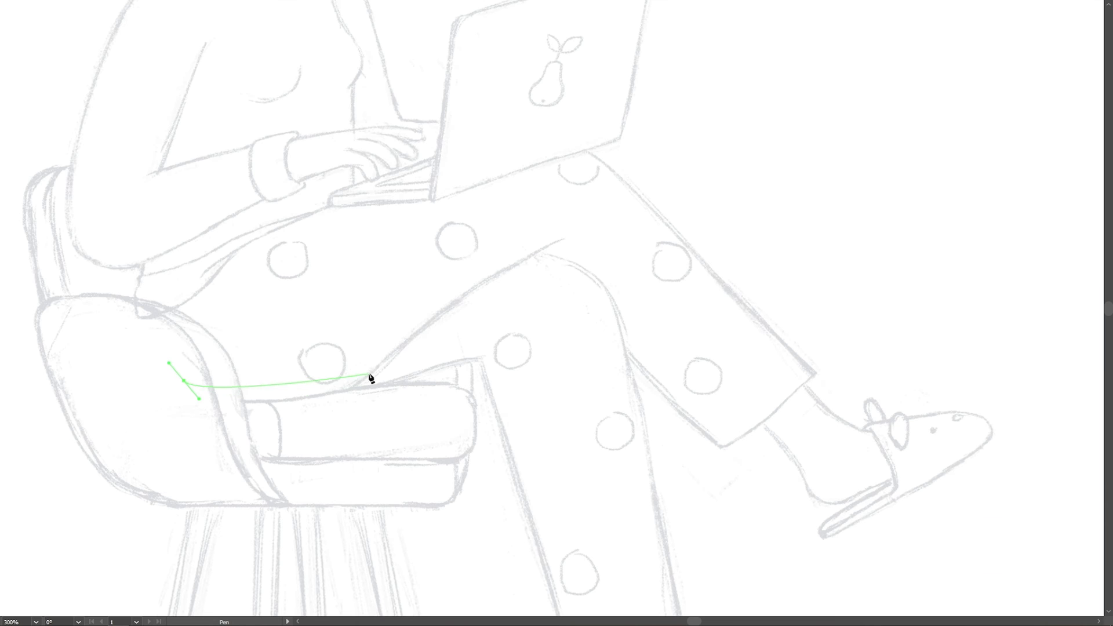
drag(371, 378, 590, 309)
click(721, 446)
click(816, 374)
click(608, 167)
drag(458, 152, 348, 186)
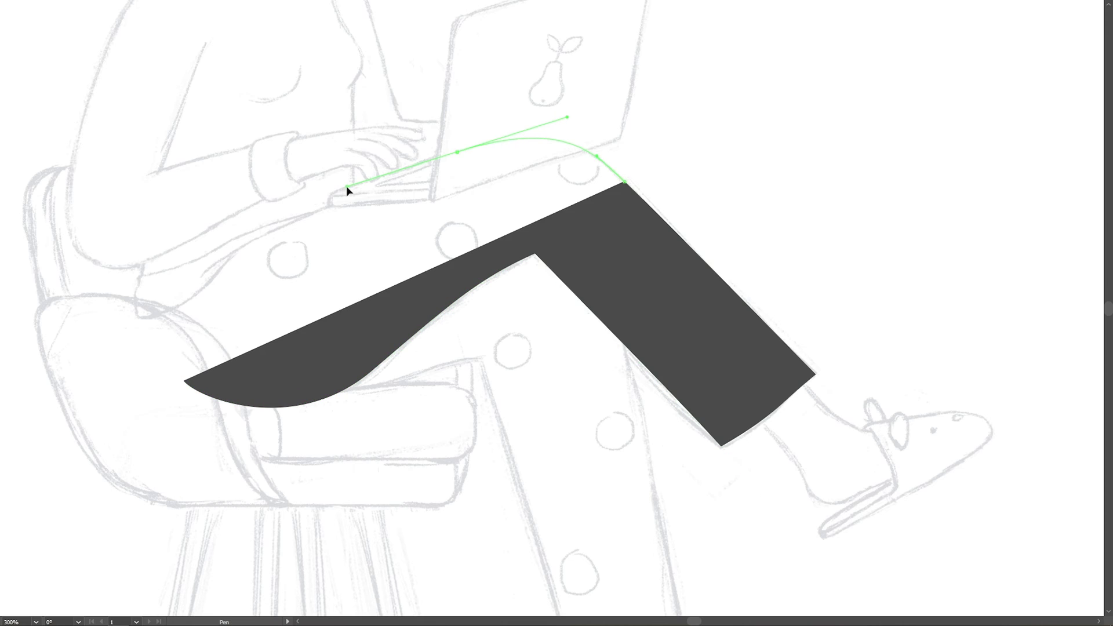
click(162, 264)
drag(184, 381, 239, 443)
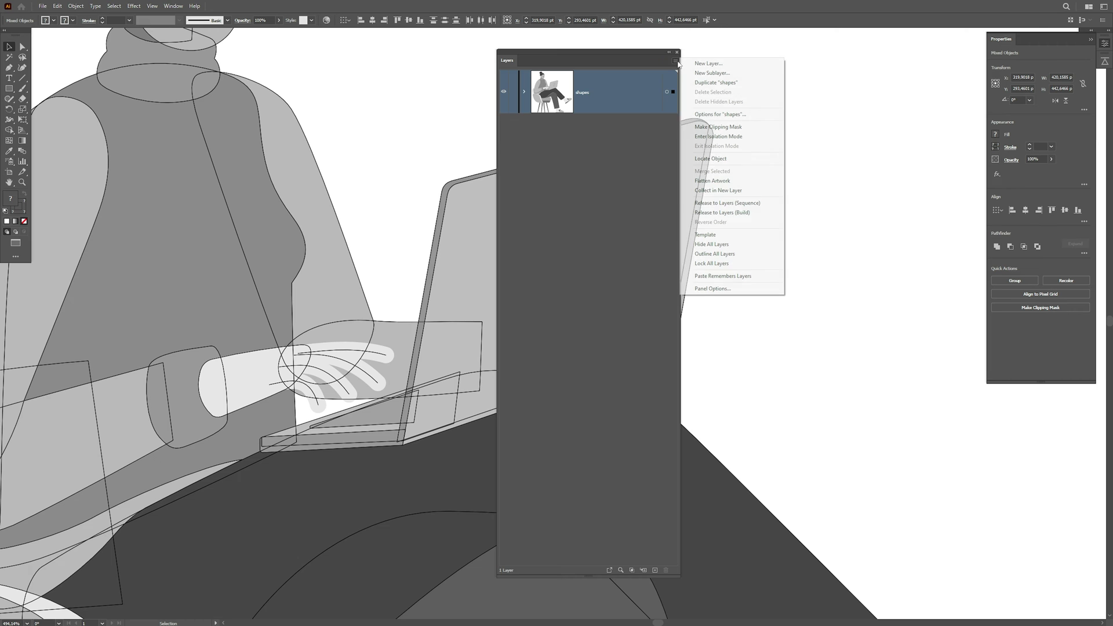
- Release the "shapes" layer's artwork to separate layers in sequence and start exporting the file
click(706, 204)
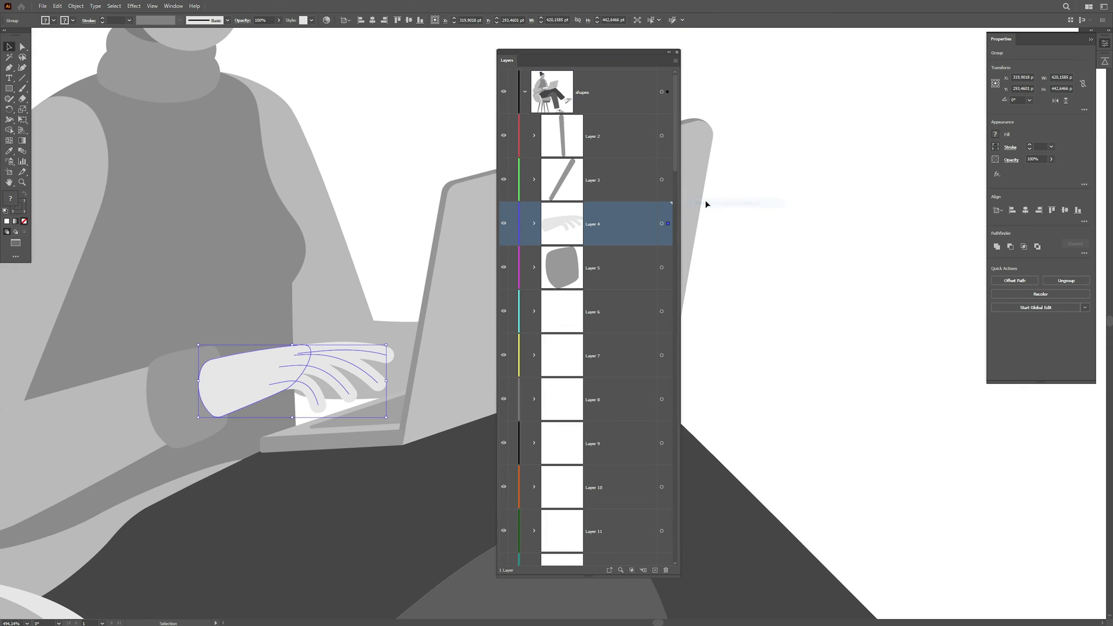
click(43, 7)
mouse_move(93, 177)
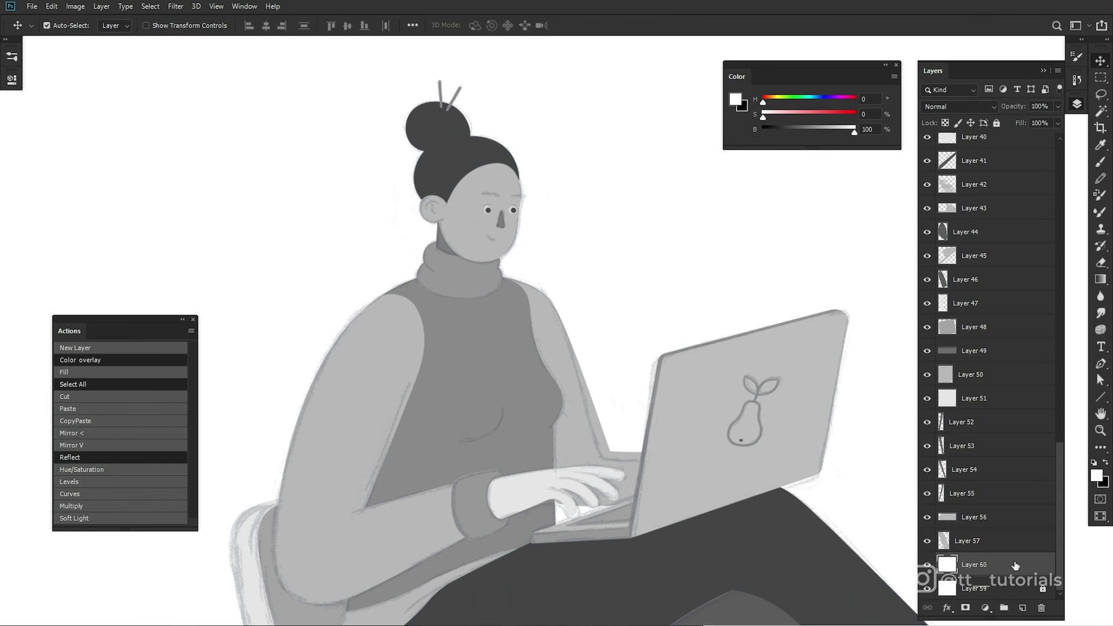
- Give the white background on Layer 60 a yellow-orange Color Overlay in Normal mode at 100% opacity
double_click(1015, 565)
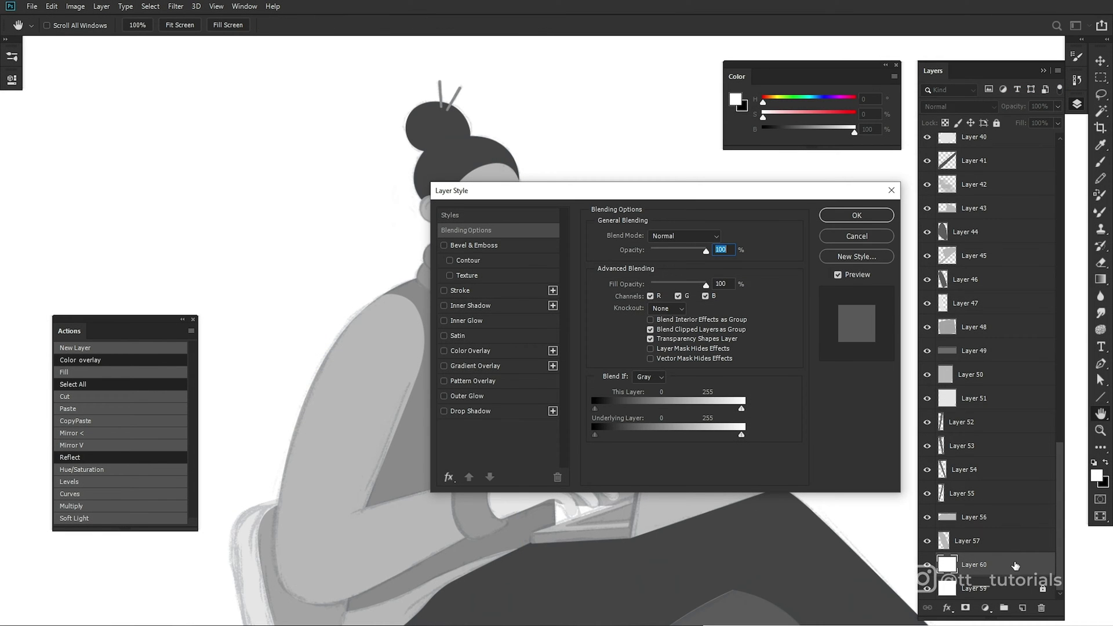
click(470, 351)
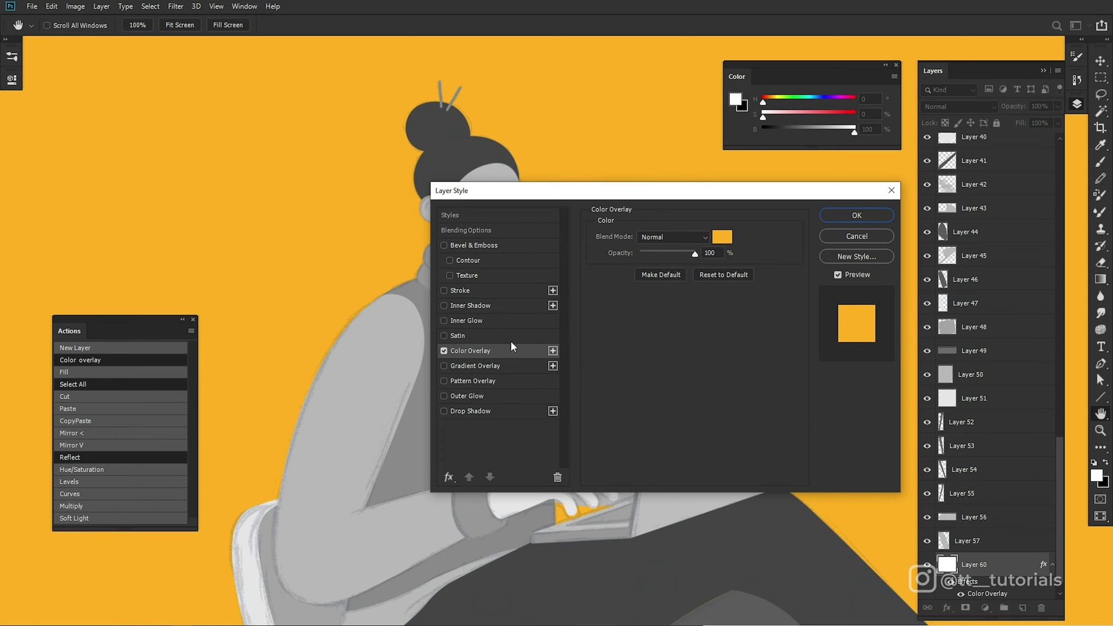
click(857, 216)
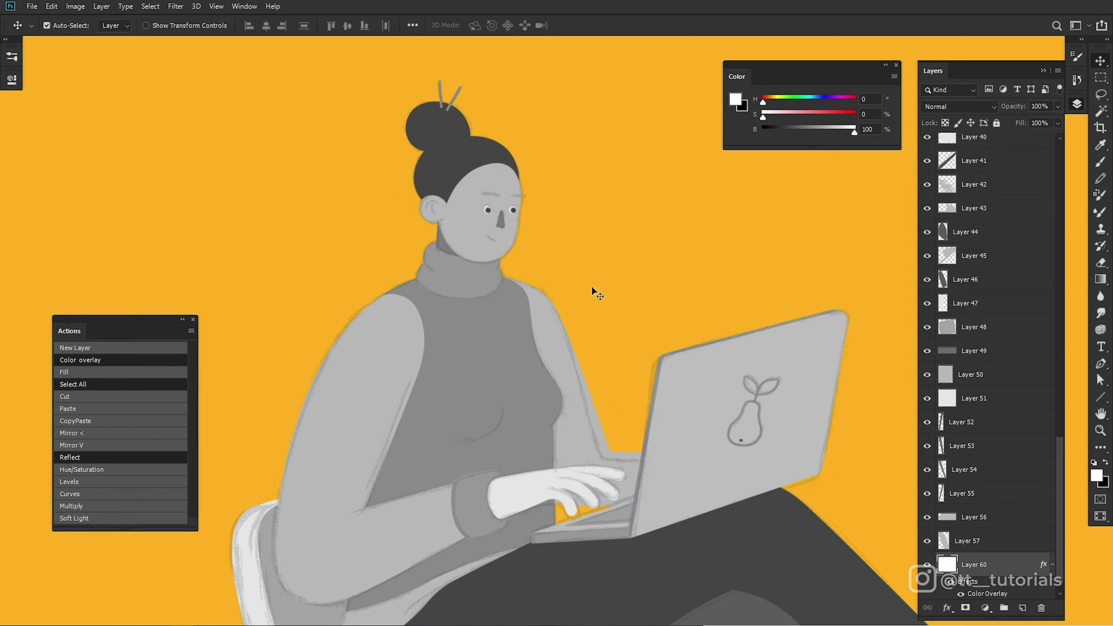
- Reopen Layer 60's Color Overlay and adjust the hue of the overlay color
scroll(987, 573, down, 1)
double_click(987, 573)
click(722, 237)
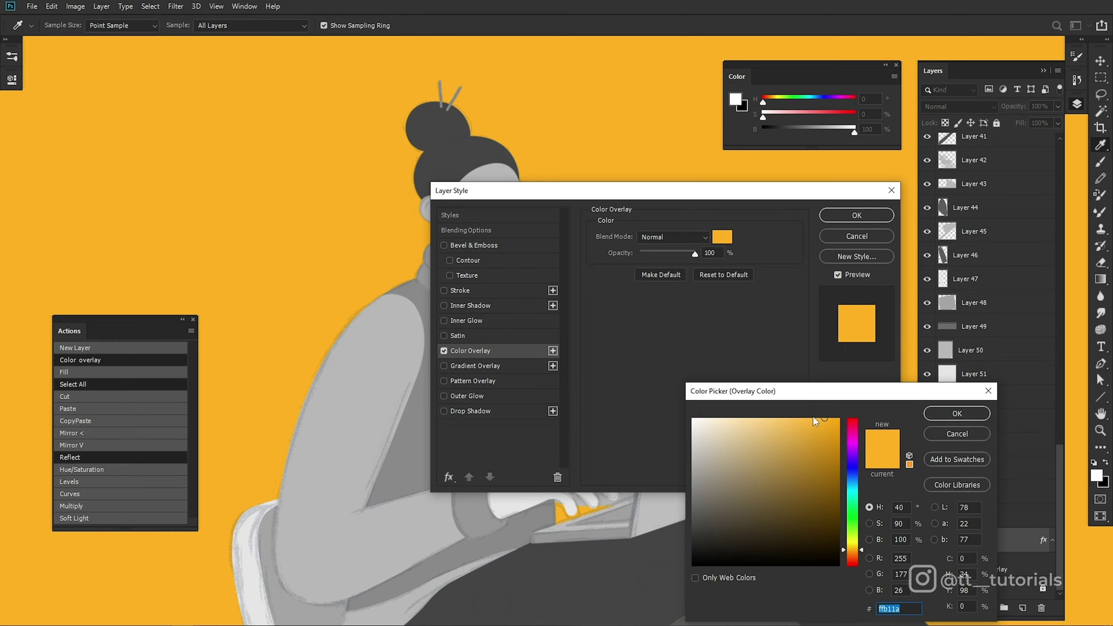
mouse_move(856, 560)
mouse_down()
mouse_move(856, 467)
mouse_move(856, 541)
mouse_up()
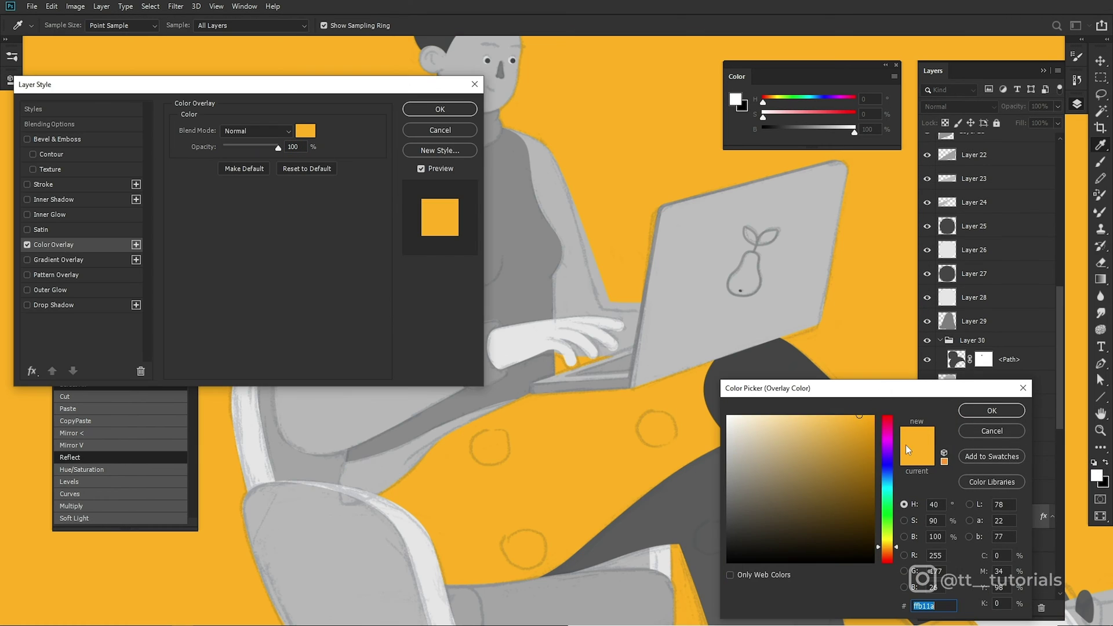
- Set the front trouser leg's Color Overlay to teal green, hex 129388
drag(887, 547, 887, 488)
drag(852, 441, 854, 474)
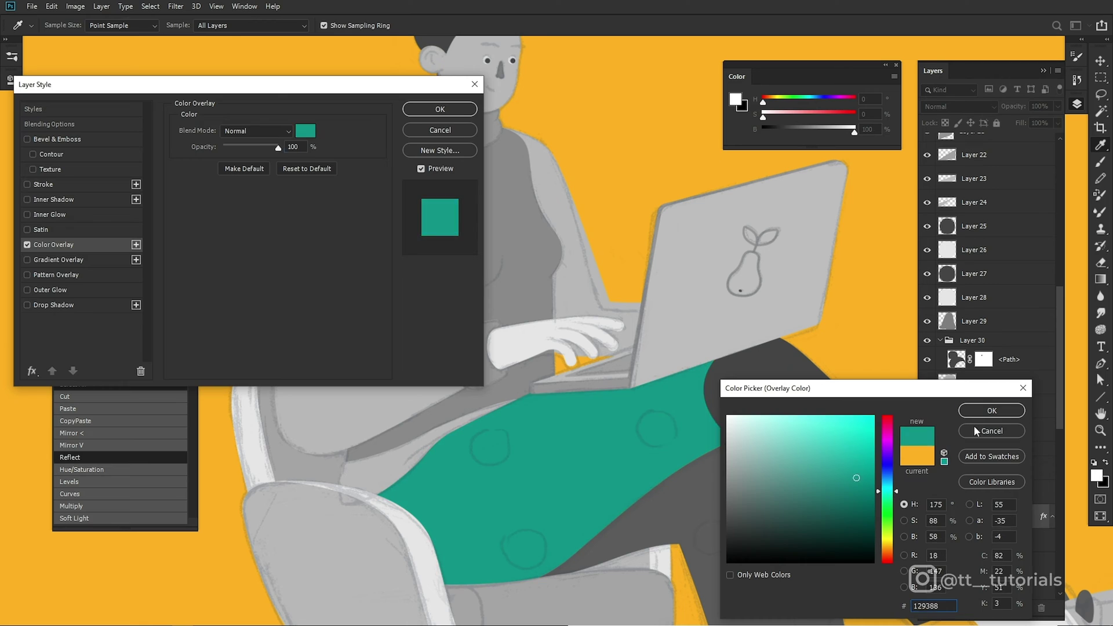
click(991, 411)
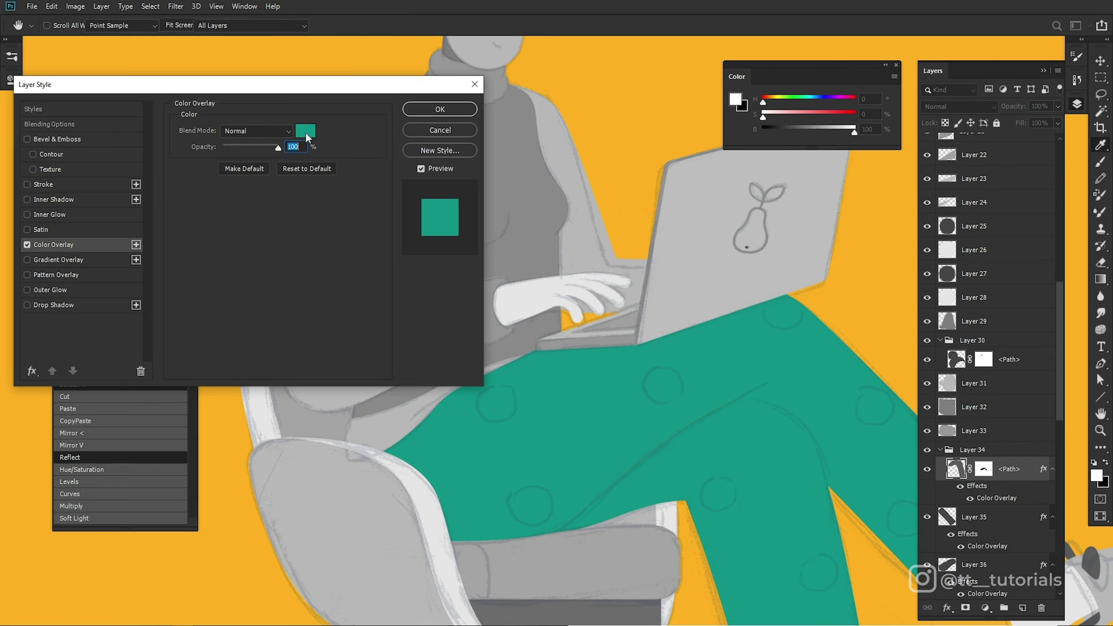
- Pick new Color Overlay colors for the figure's shapes, with light orange skin and an orange-red sweater
click(306, 133)
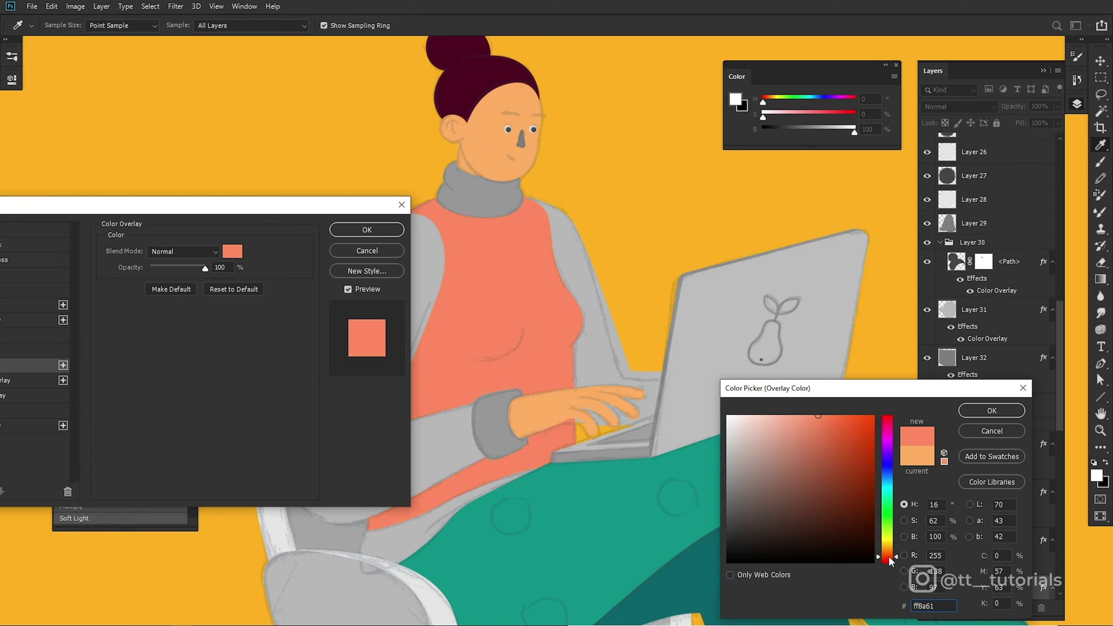
click(850, 426)
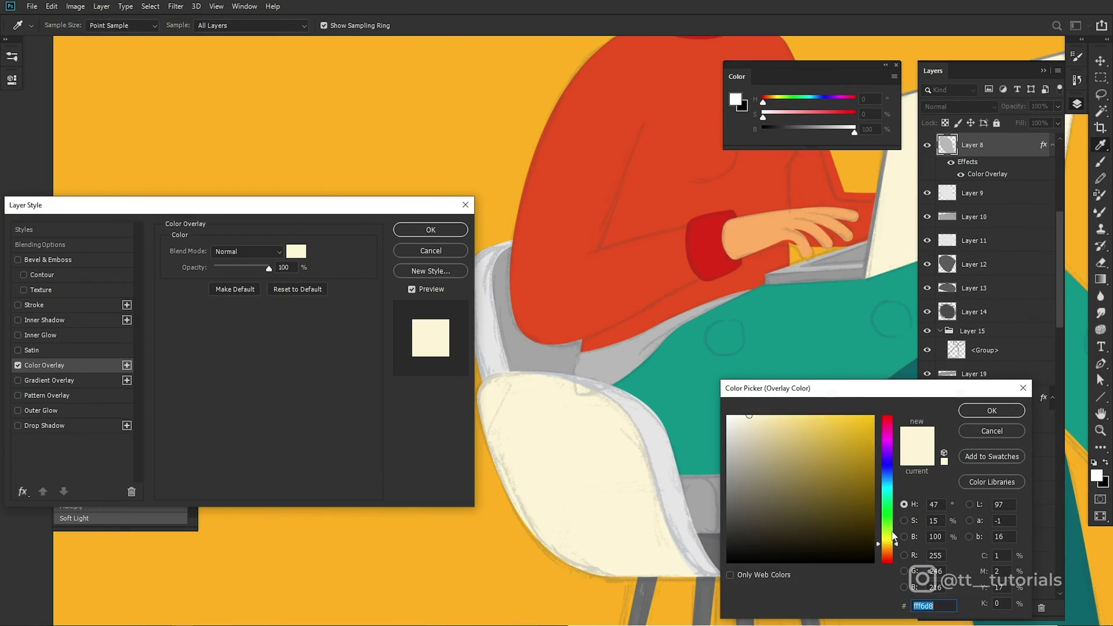
click(847, 475)
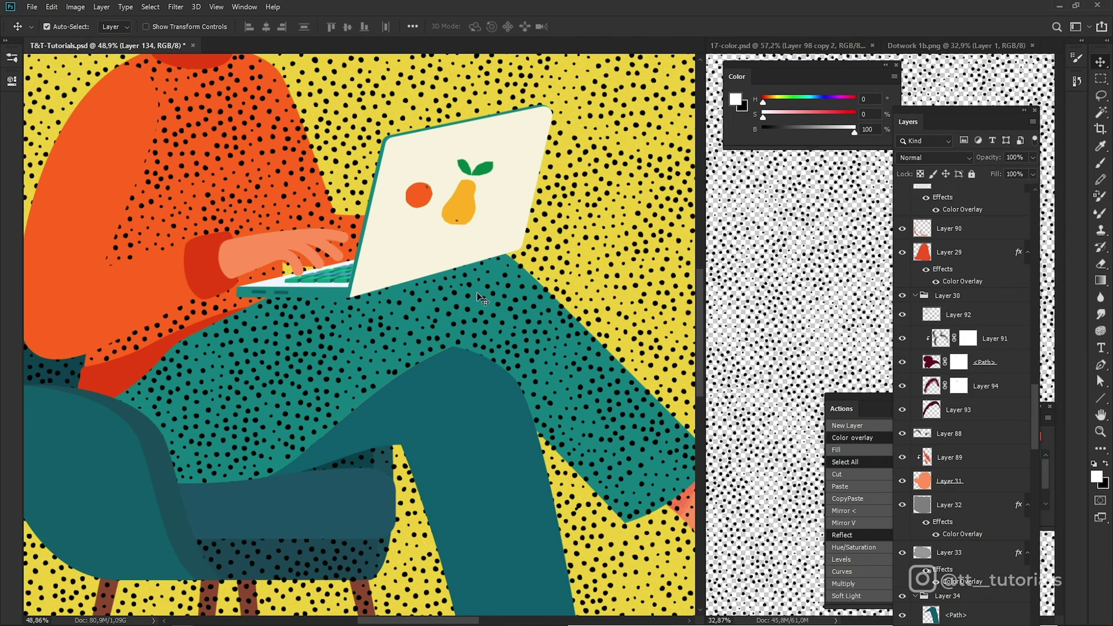
- Bring up the 17-color.psd reference and clip the dot texture on Layer 134 to the trousers on Layer 35
click(847, 49)
click(503, 326)
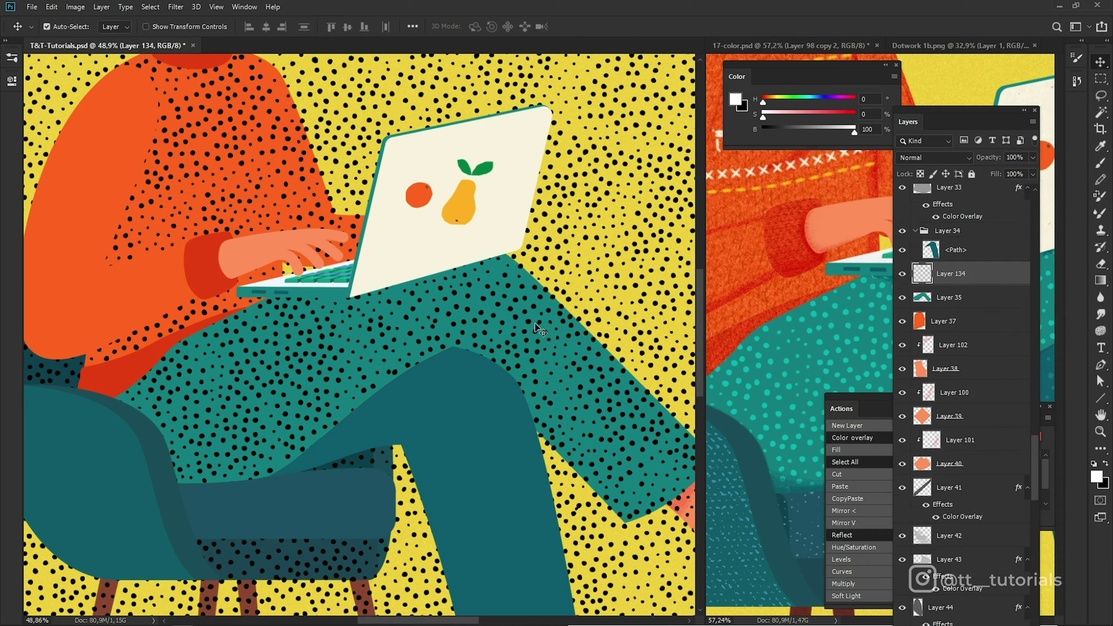
alt+click(938, 284)
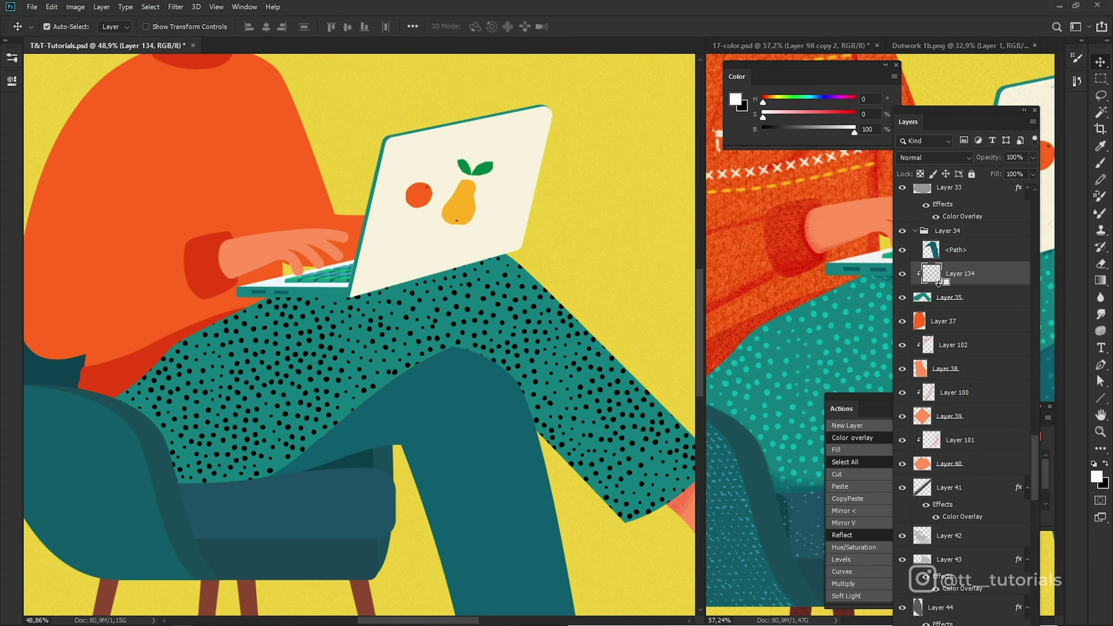
- Colorize the trousers' dot texture with Hue/Saturation, raising Lightness to about +44 and shifting hue and saturation to a light teal
key(ctrl+u)
click(619, 522)
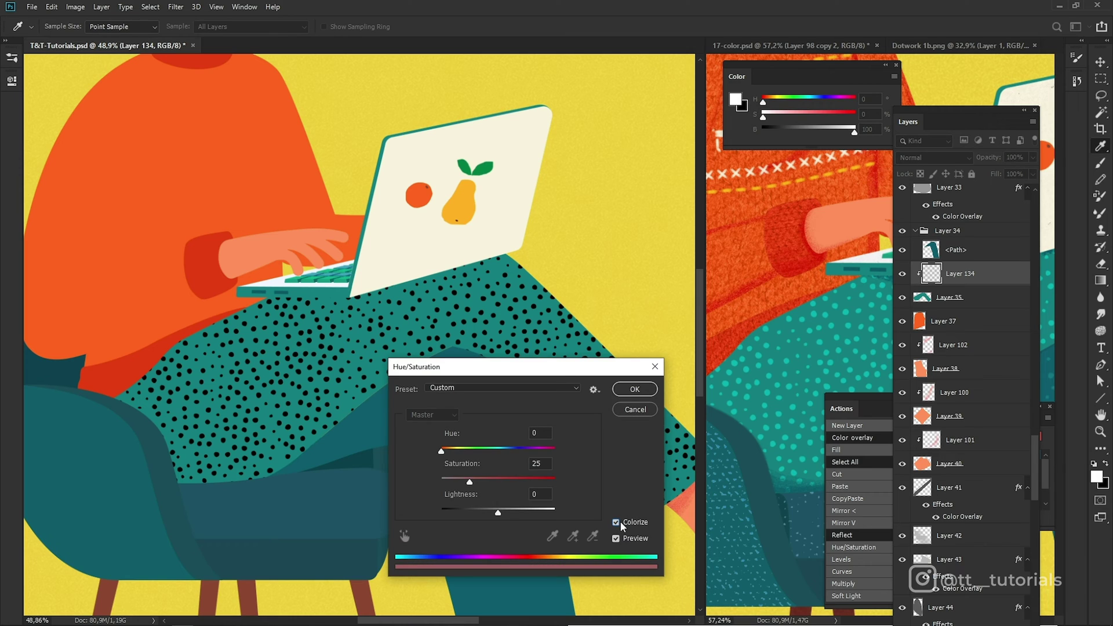
drag(510, 513, 524, 515)
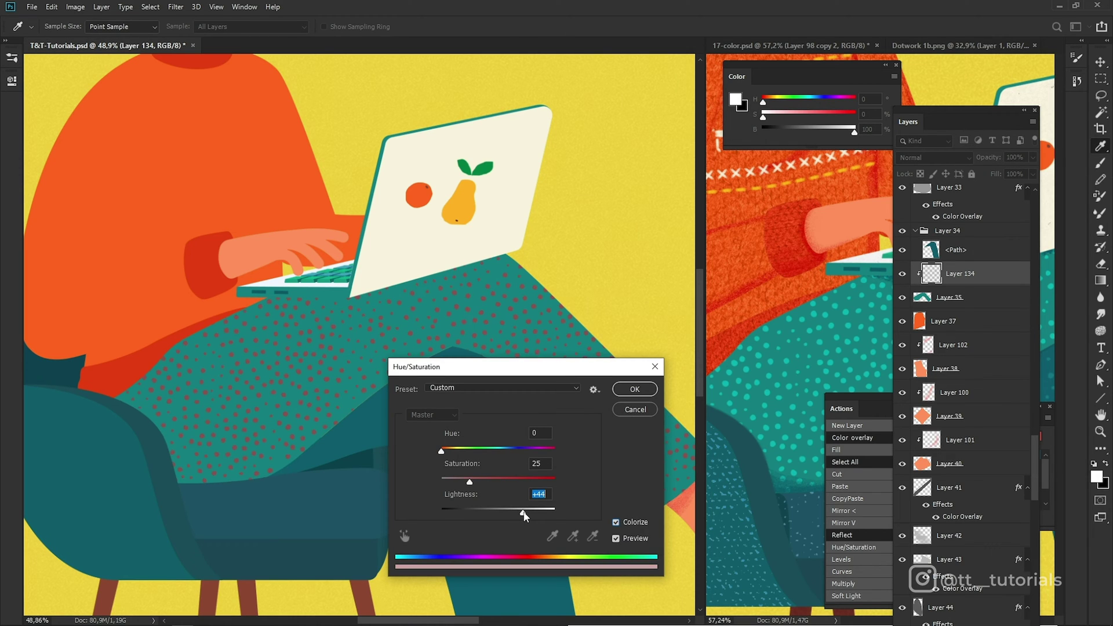
drag(487, 451, 516, 480)
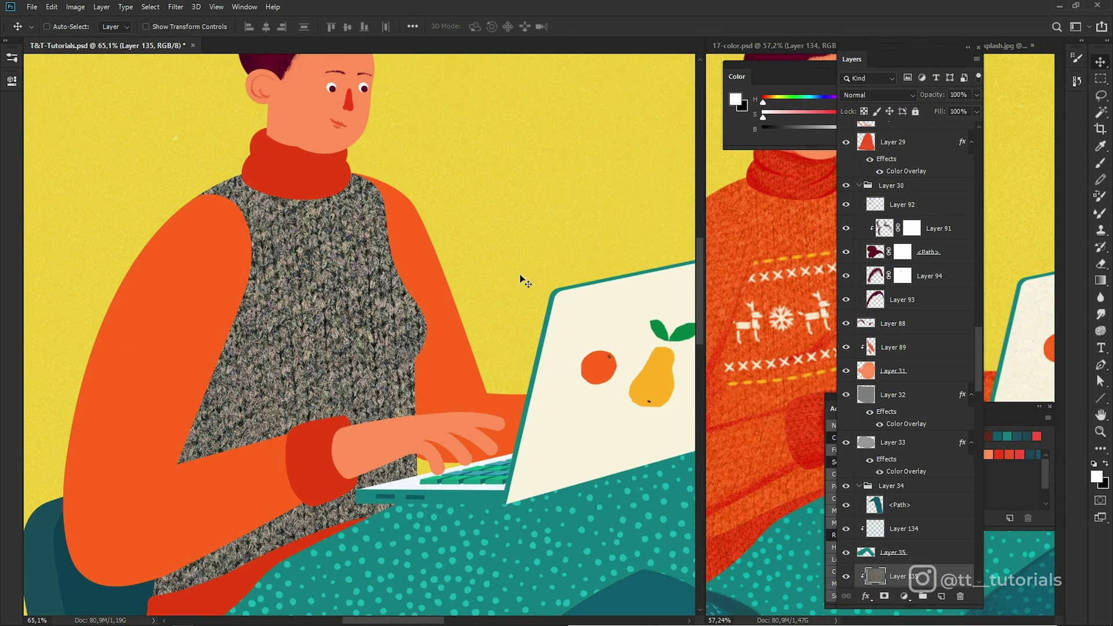
- Colorize the knit texture on Layer 135 orange-brown, and use Curves to lift its black point to output 28 and pull down the midtones
key(ctrl+u)
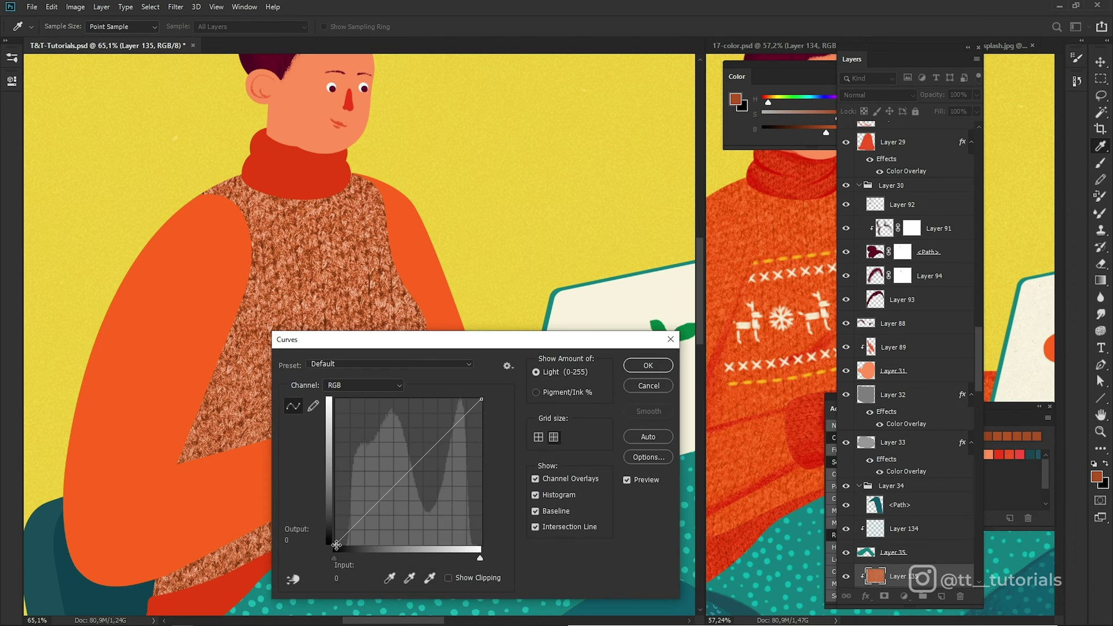
drag(335, 545, 335, 523)
drag(410, 460, 410, 468)
drag(482, 398, 472, 394)
drag(410, 469, 416, 469)
drag(335, 523, 334, 530)
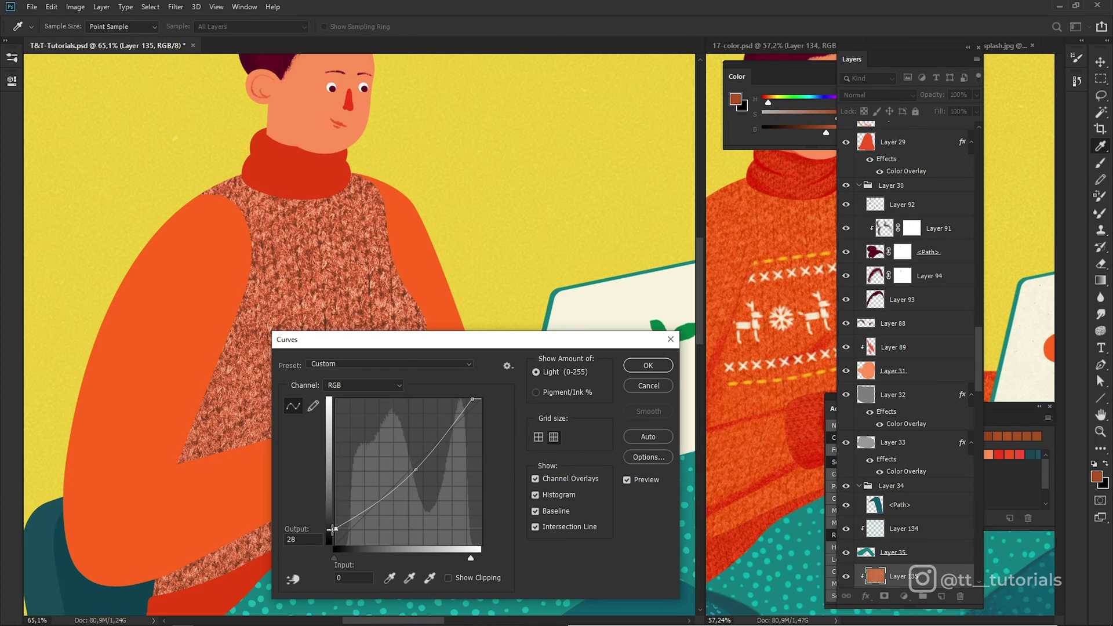
click(659, 367)
- Soften the knit texture's contrast with Levels by raising the output black, lowering the output white and adjusting the input sliders
key(ctrl+l)
drag(729, 317, 490, 374)
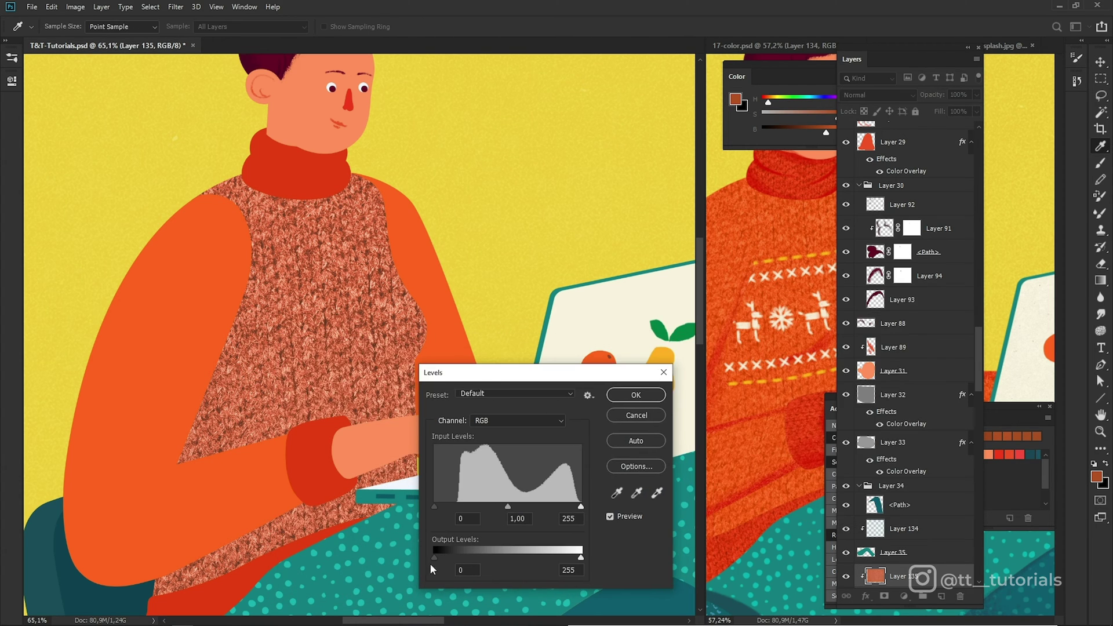
drag(433, 557, 446, 558)
drag(451, 505, 454, 505)
drag(454, 558, 459, 557)
drag(522, 504, 523, 503)
drag(581, 558, 574, 557)
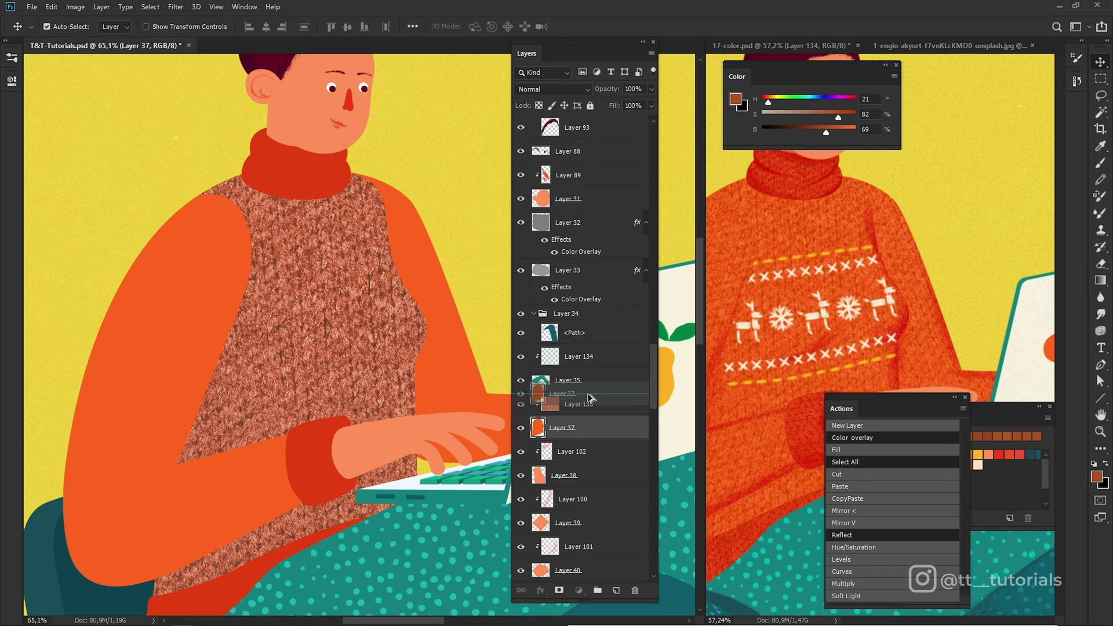
- Set the clipped copy of Layer 37 above the knit texture to the Color blend mode
drag(586, 400, 589, 406)
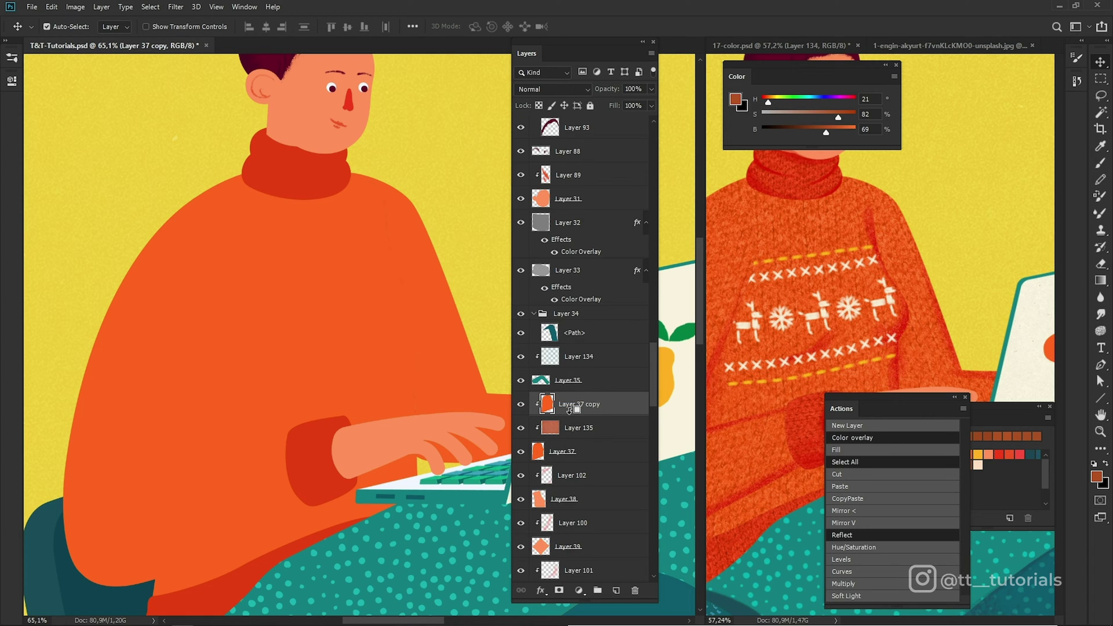
click(553, 89)
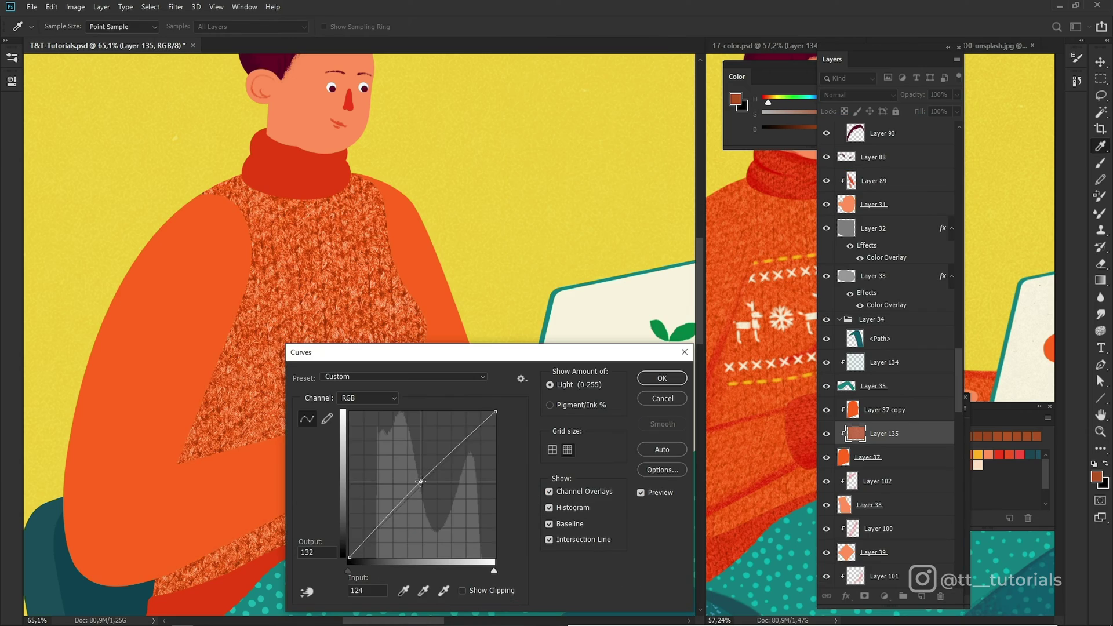
- Adjust the knit texture on Layer 135 with Curves, lifting the shadows and reshaping the midtones and highlights
drag(349, 557, 350, 534)
drag(422, 480, 422, 484)
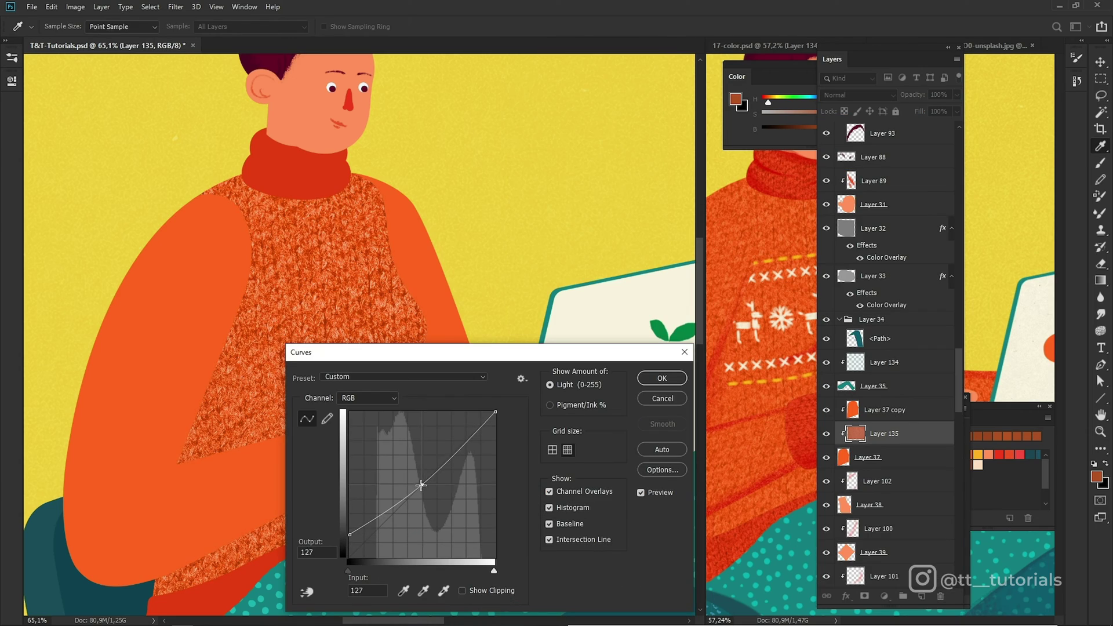
drag(496, 411, 427, 472)
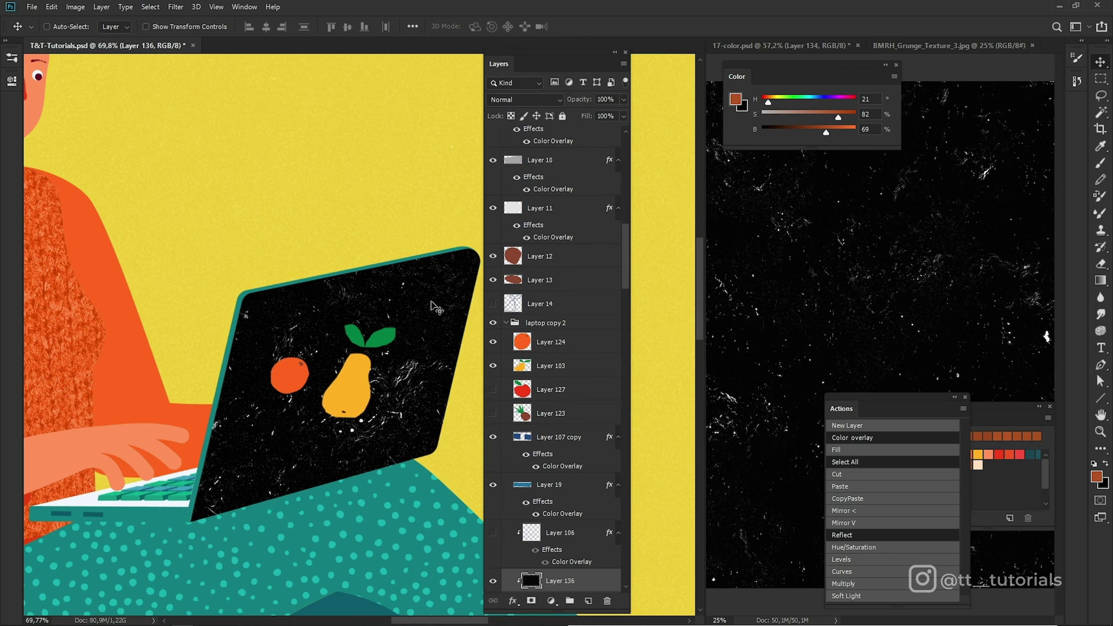
- Invert the grunge texture clipped to the laptop lid and lower its opacity to about 41%
key(ctrl+i)
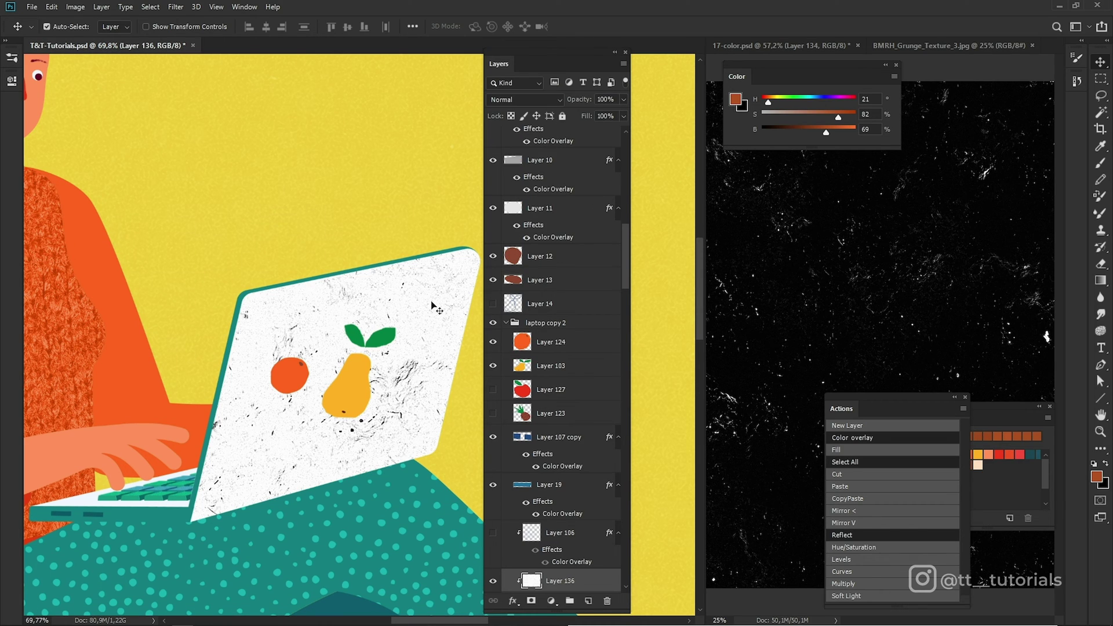
click(623, 100)
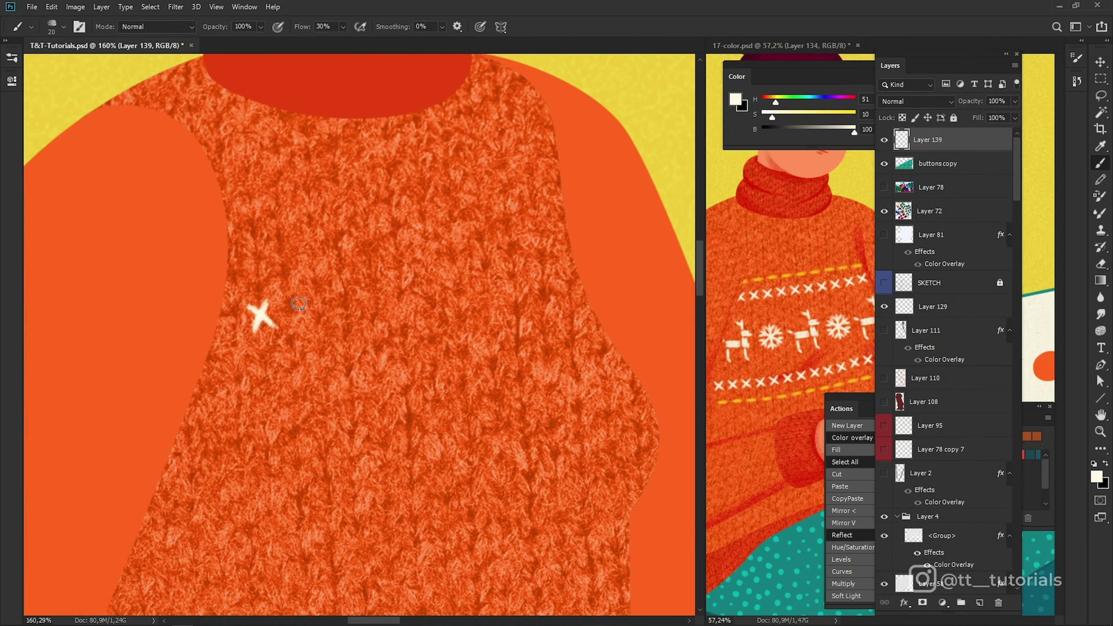
- Paint three small cream cross stitches and a snowflake below them on the sweater's chest on Layer 139
drag(303, 304, 322, 319)
mouse_move(305, 320)
mouse_down()
mouse_move(323, 299)
mouse_move(361, 312)
mouse_up()
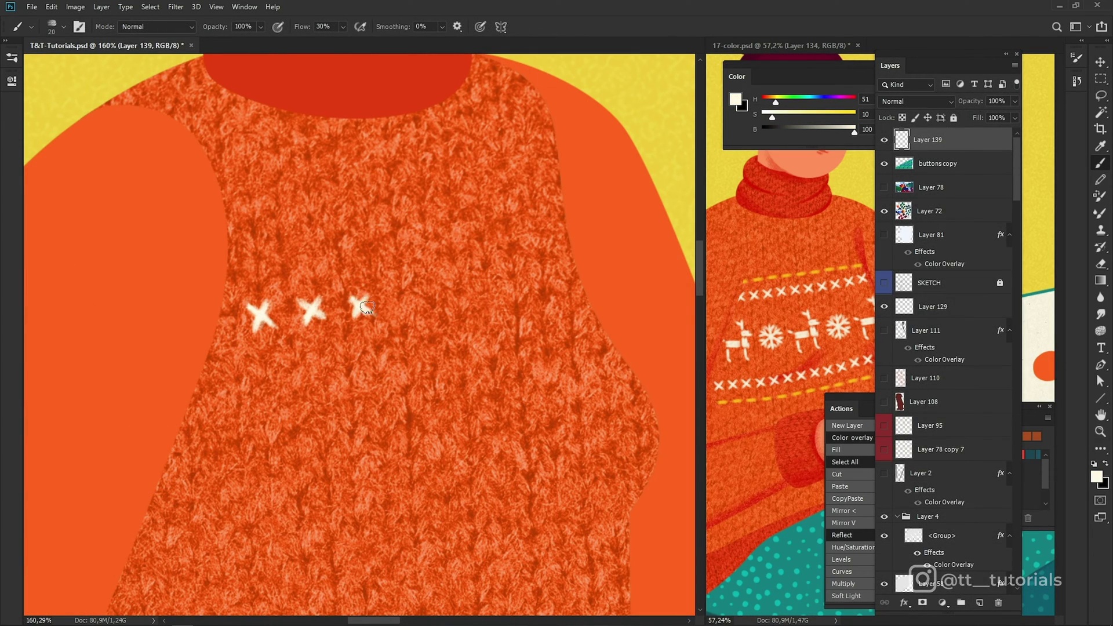
mouse_move(367, 376)
mouse_down()
mouse_move(376, 417)
mouse_move(394, 411)
mouse_move(389, 392)
mouse_move(393, 415)
mouse_up()
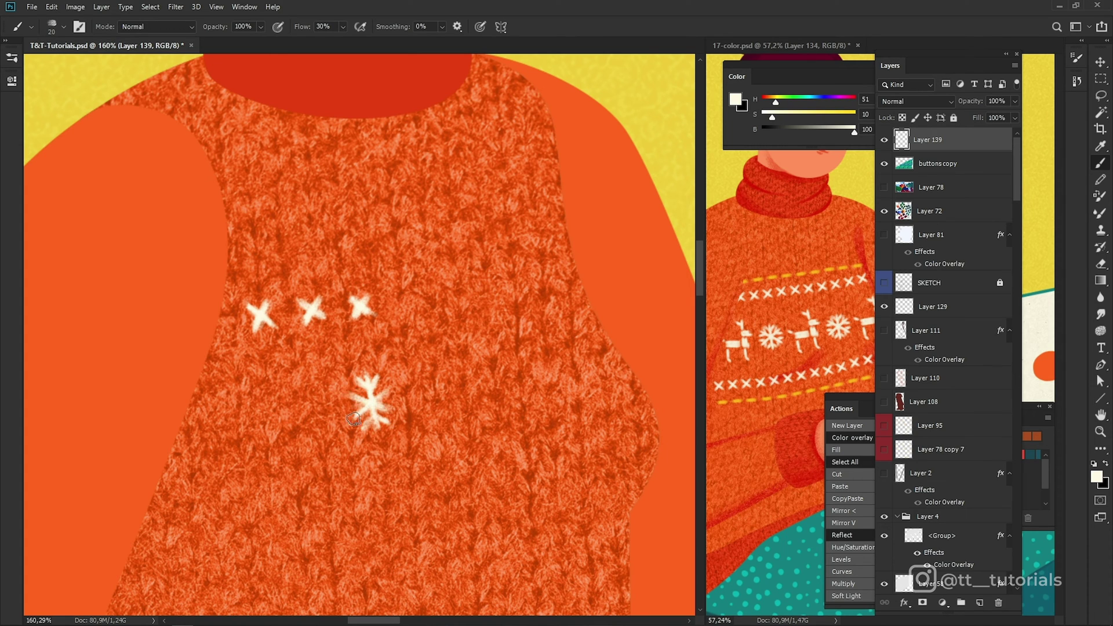
drag(350, 400, 389, 423)
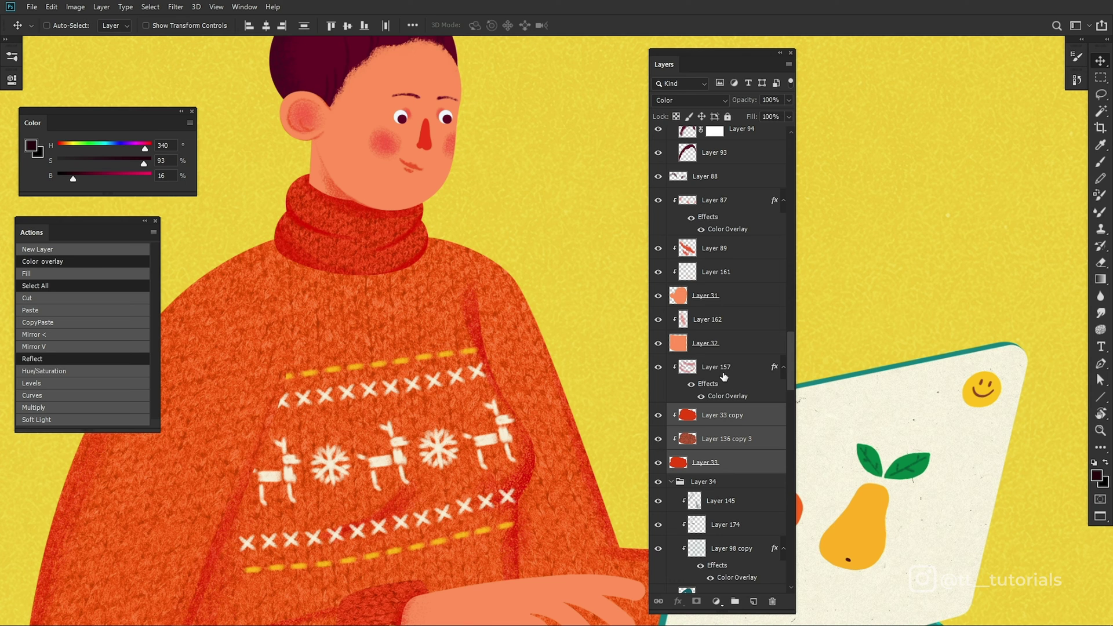
- Merge the knitted turtleneck collar's layers into one and toggle the merged layer's visibility to check it
ctrl+click(725, 374)
key(ctrl+e)
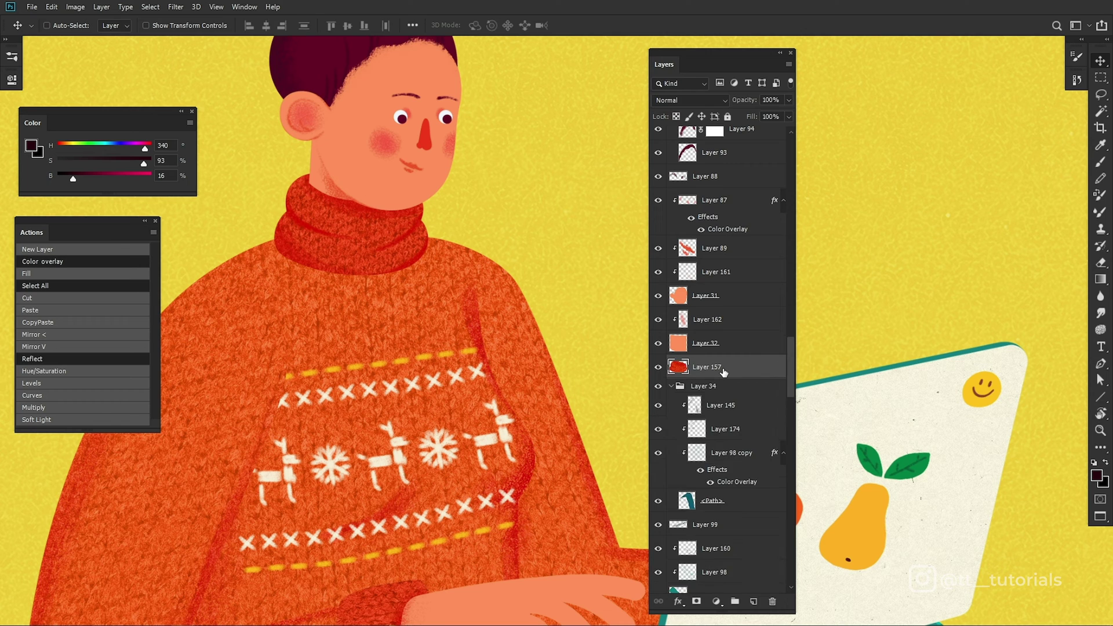
click(658, 368)
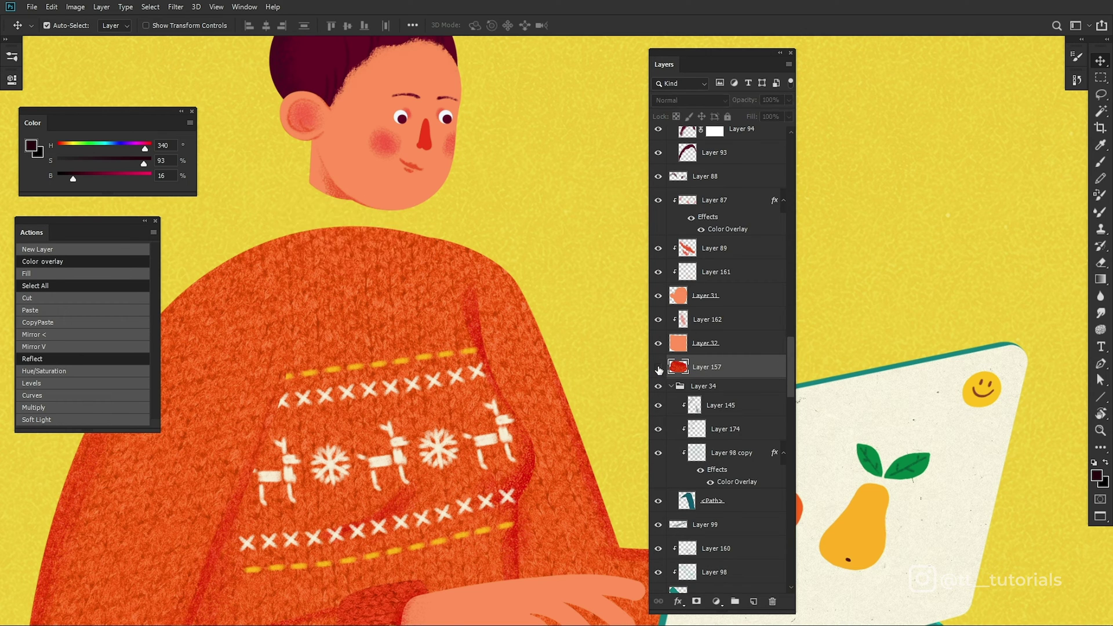
click(658, 367)
- Merge the knitted cuff's layers, from Layer 5 up to Layer 158, into one layer
drag(462, 410, 544, 238)
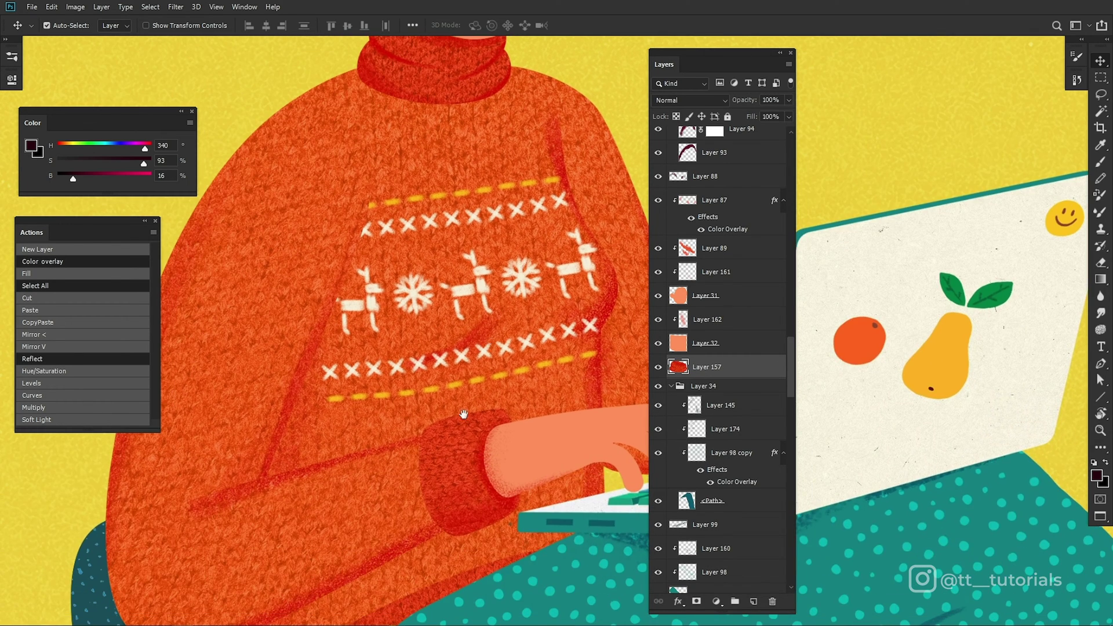
click(463, 459)
scroll(744, 189, up, 2)
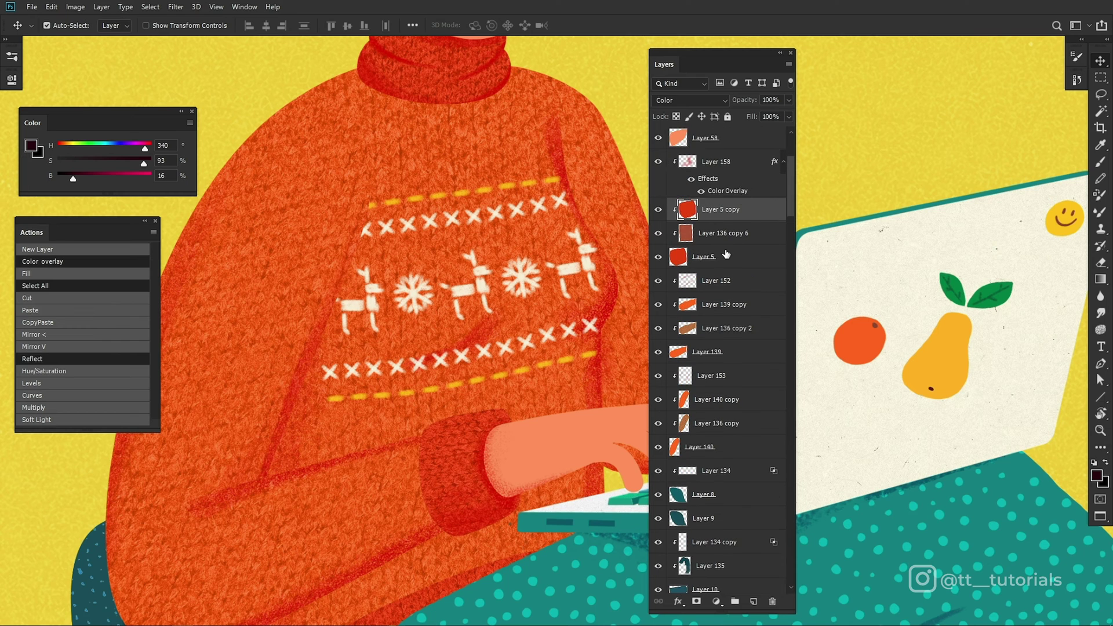
click(719, 258)
shift+click(727, 165)
key(ctrl+e)
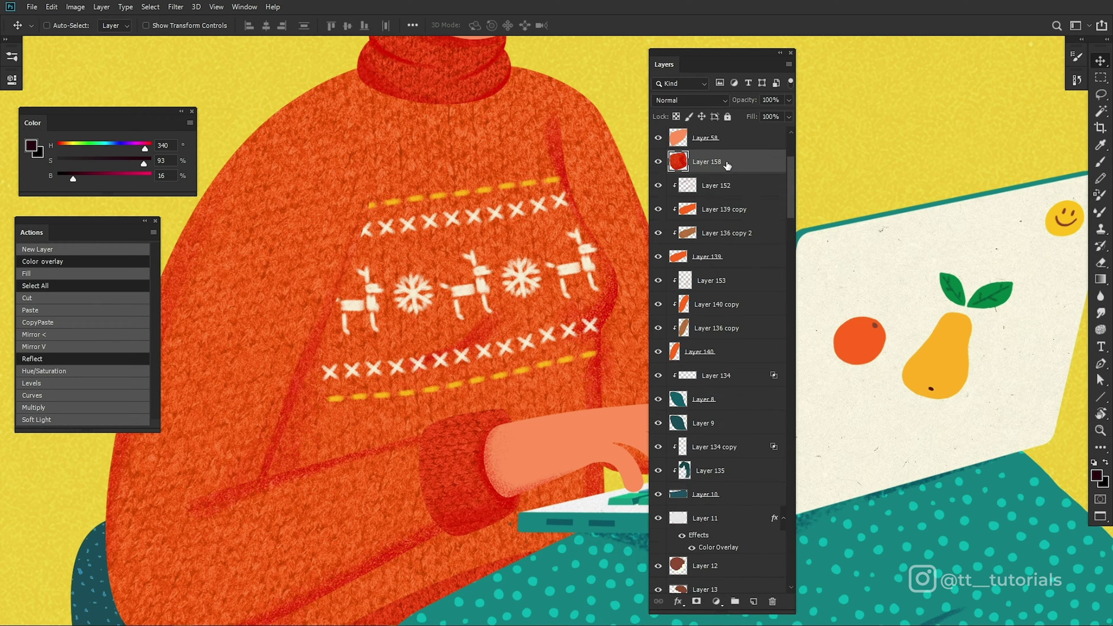
- Merge the sweater forearm's layers, from Layer 139 up to Layer 152, into one layer
scroll(528, 363, left, 5)
click(485, 483)
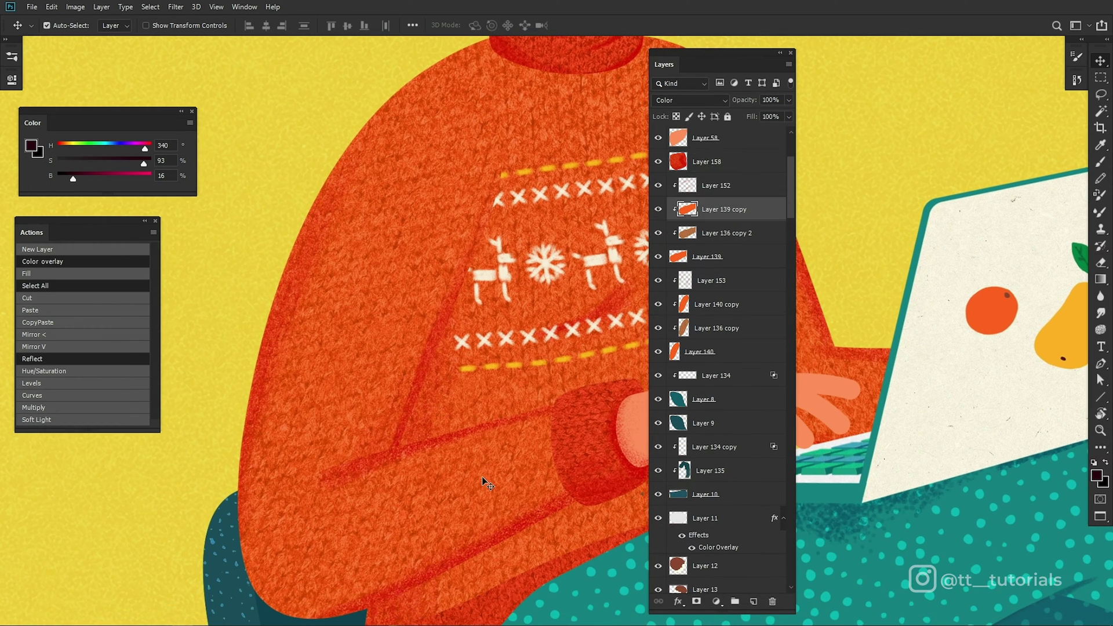
click(715, 260)
shift+click(732, 192)
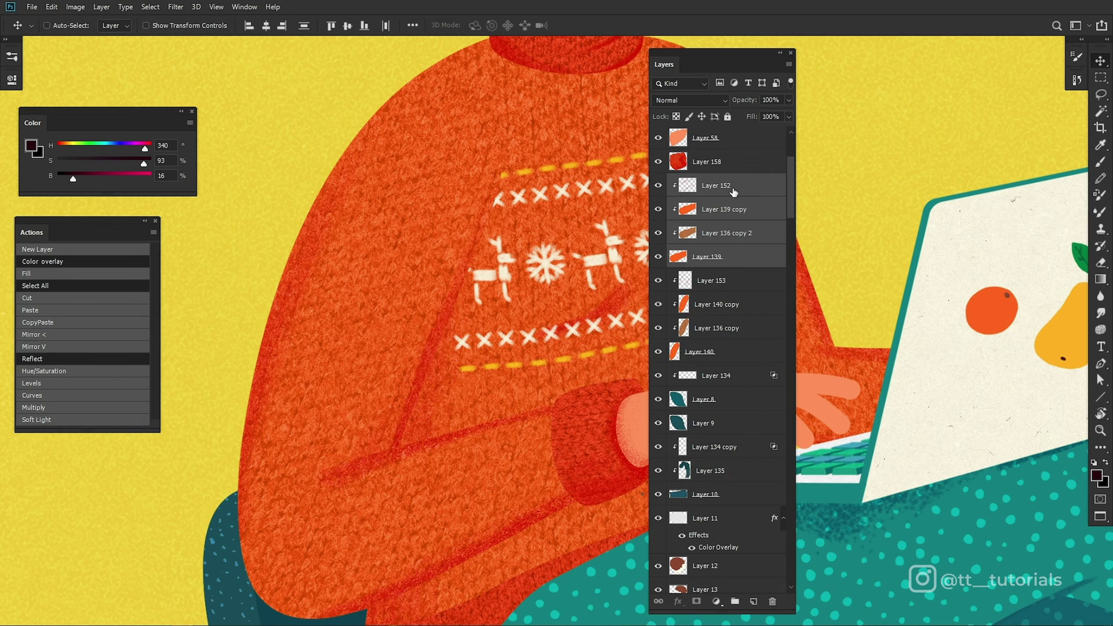
key(ctrl+e)
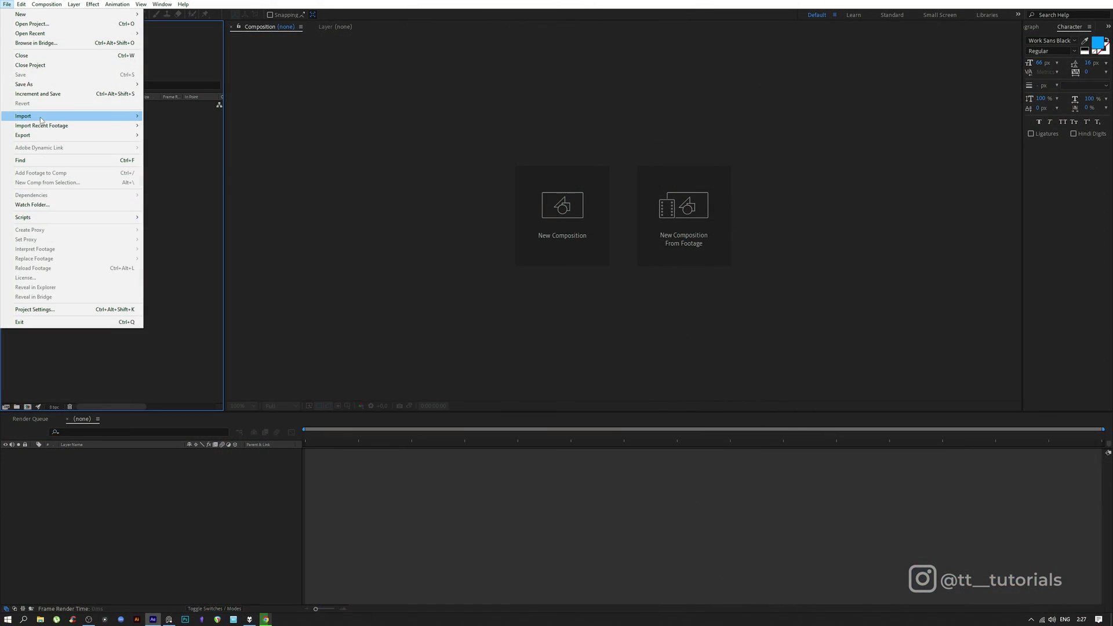
- Switch to After Effects and import T&T.psd as Composition - Retain Layer Sizes with Editable Layer Styles
mouse_move(66, 119)
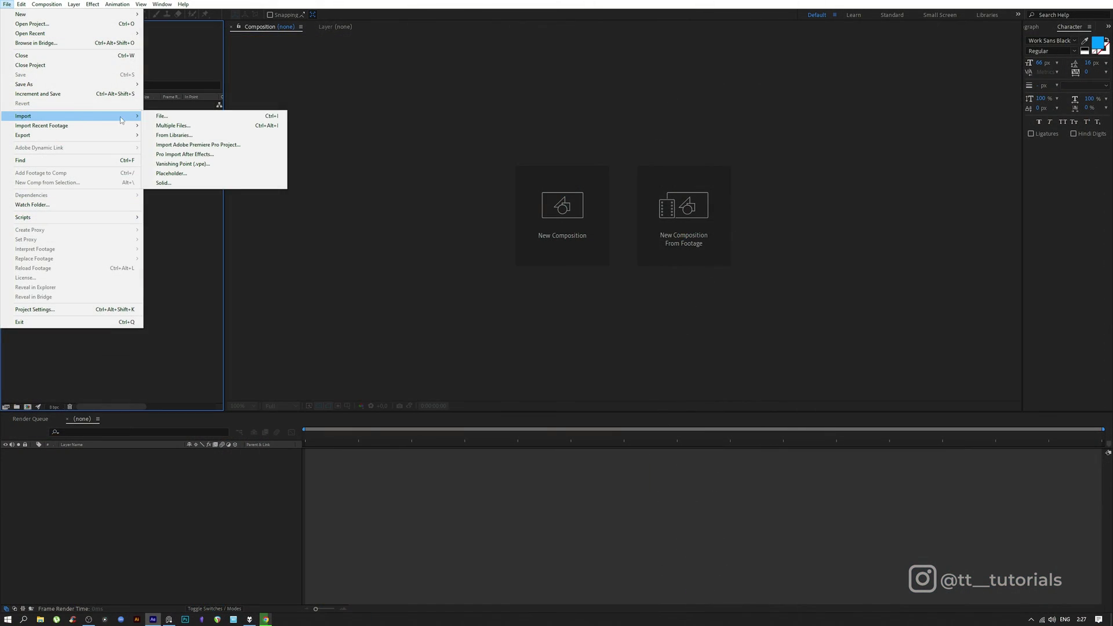
click(248, 120)
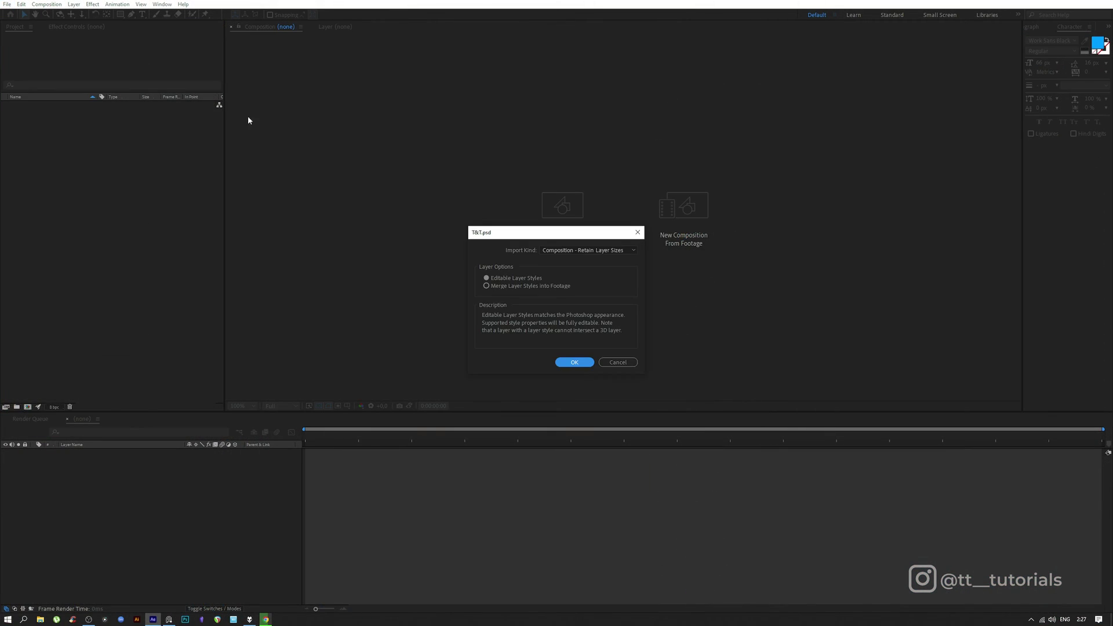
click(573, 362)
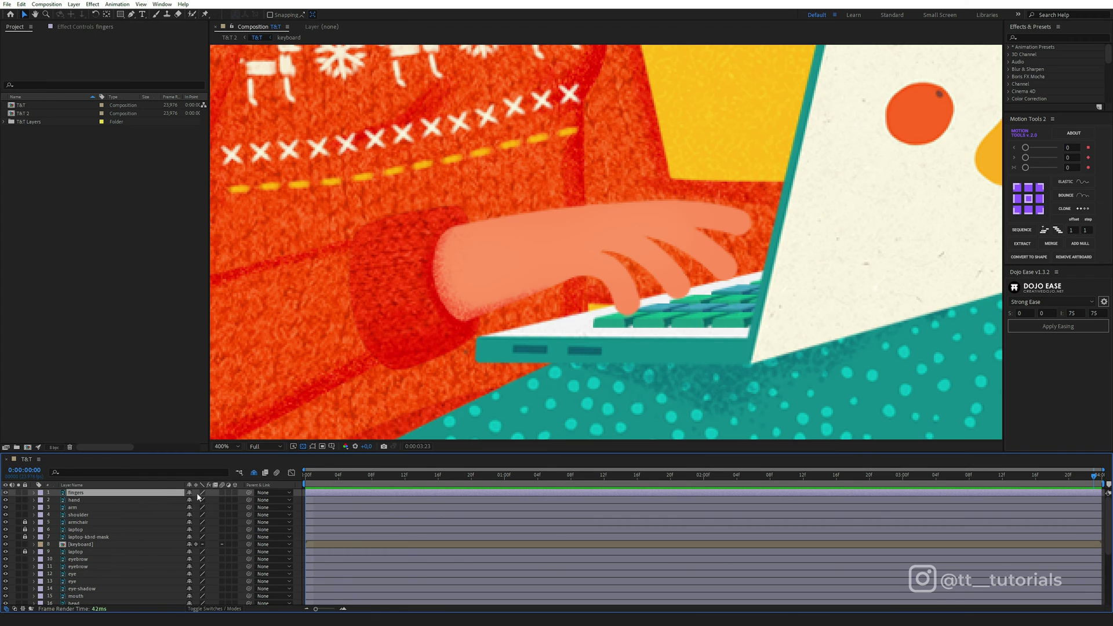
- Lower the opacity of the fingers layer slightly so that it can serve as a tracing guide
key(y)
key(t)
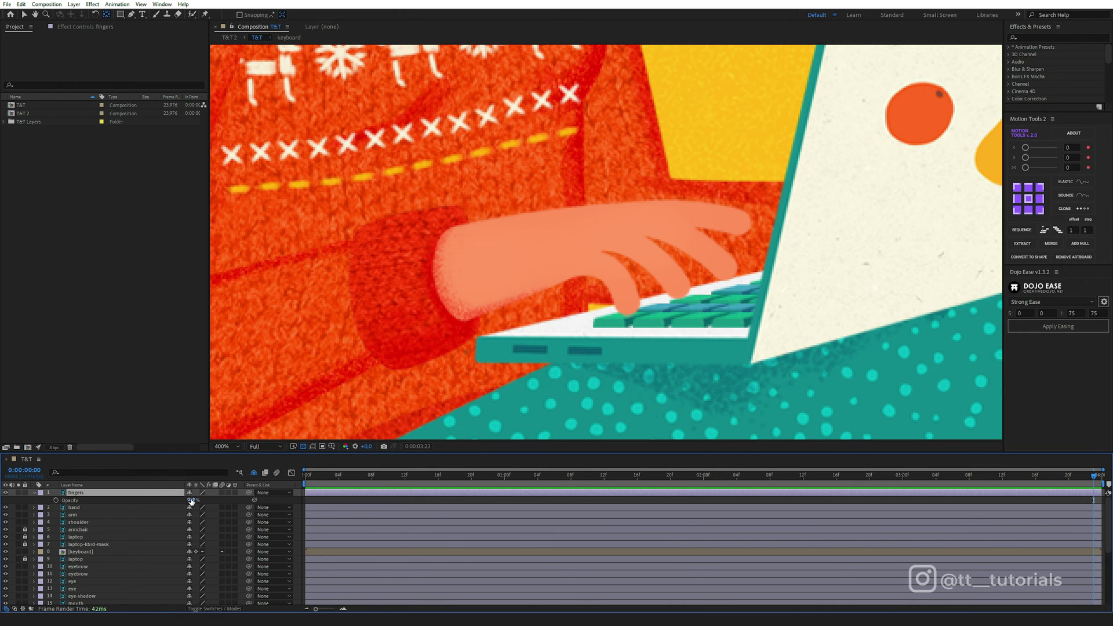
drag(192, 501, 184, 501)
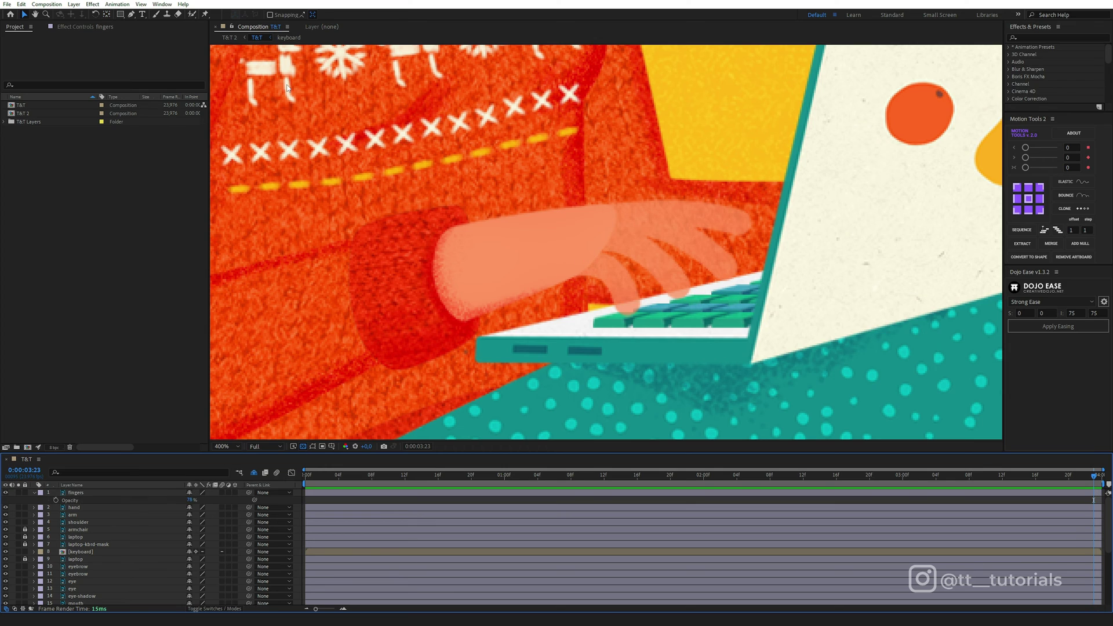
- Draw a curved path along the lowest finger with the Pen tool and match its stroke colour to the hand's skin
click(133, 15)
click(572, 269)
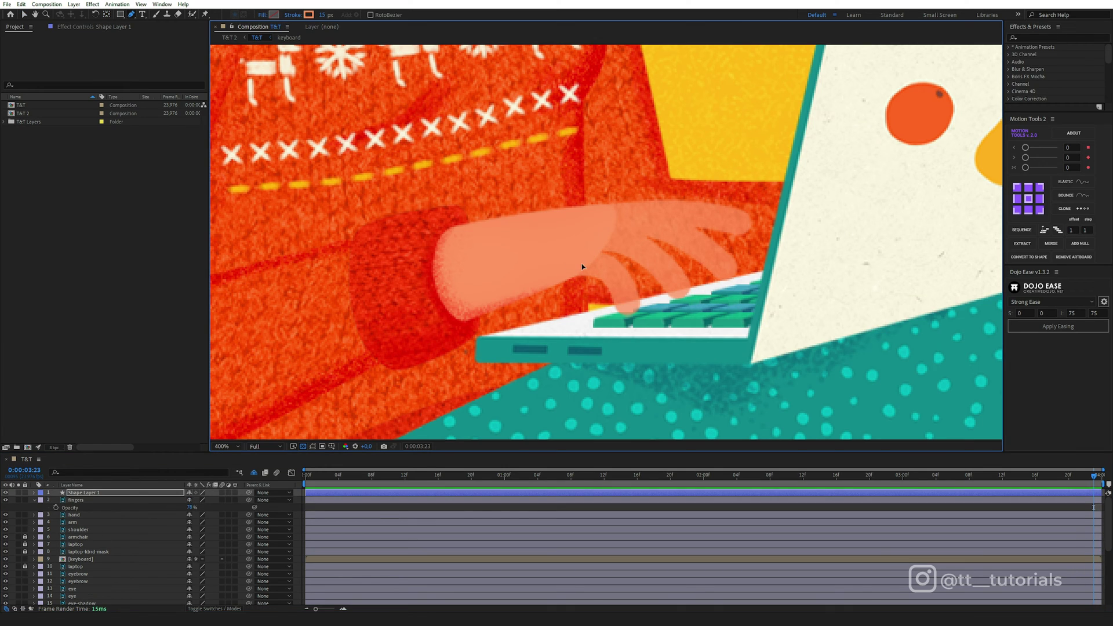
mouse_move(629, 307)
mouse_down()
mouse_move(633, 332)
mouse_move(627, 302)
mouse_up()
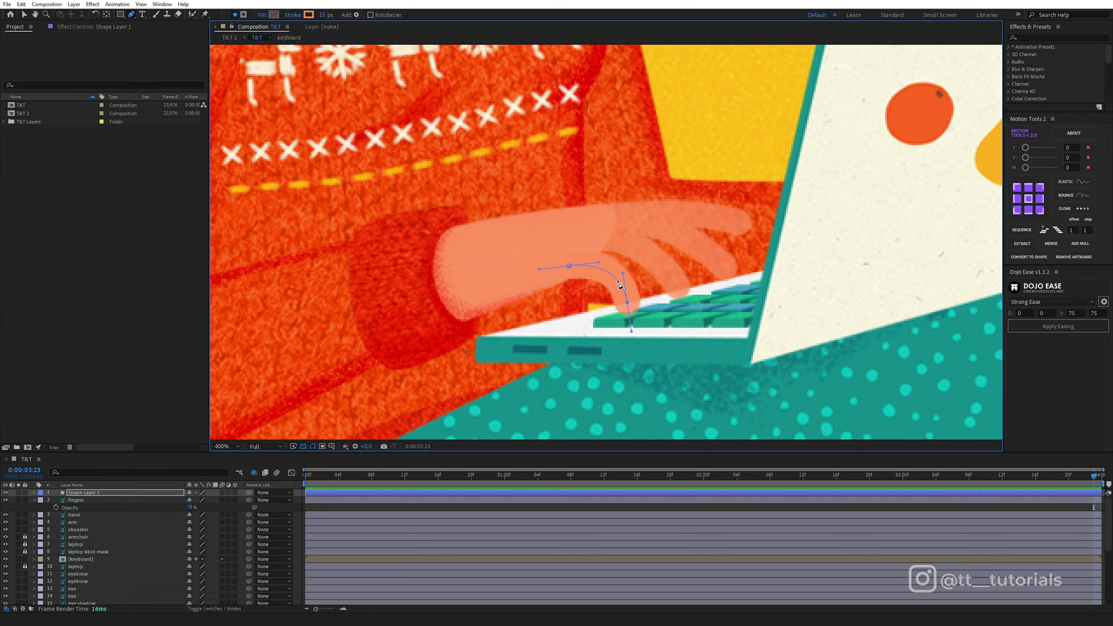
click(309, 15)
click(642, 252)
- Set the line cap of the finger path's stroke to Round Cap
click(34, 493)
click(42, 500)
click(50, 508)
click(57, 523)
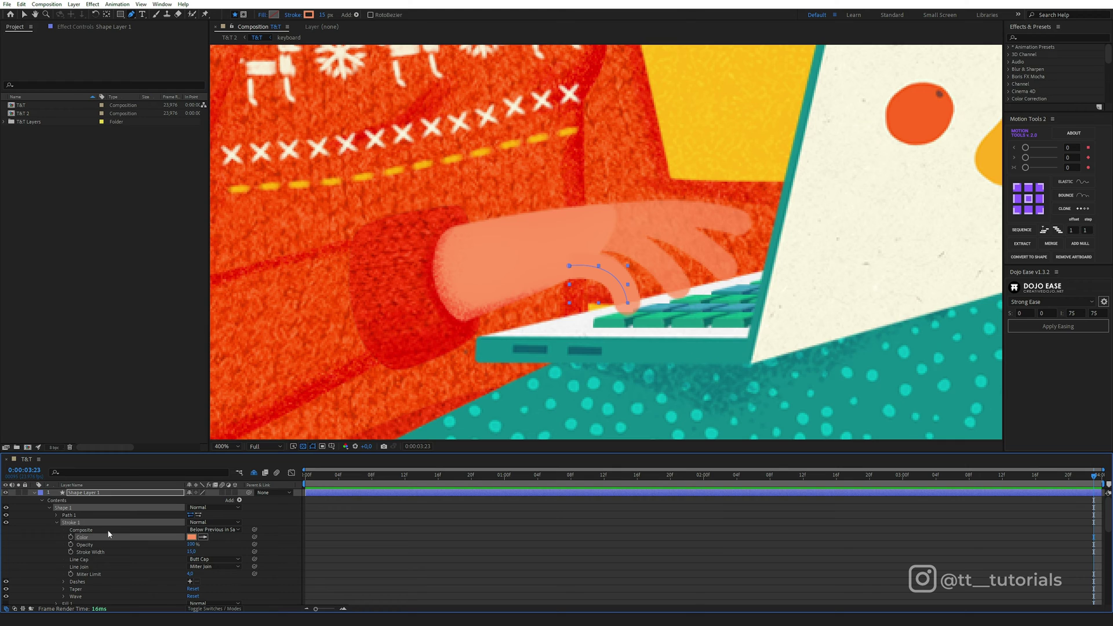
click(209, 559)
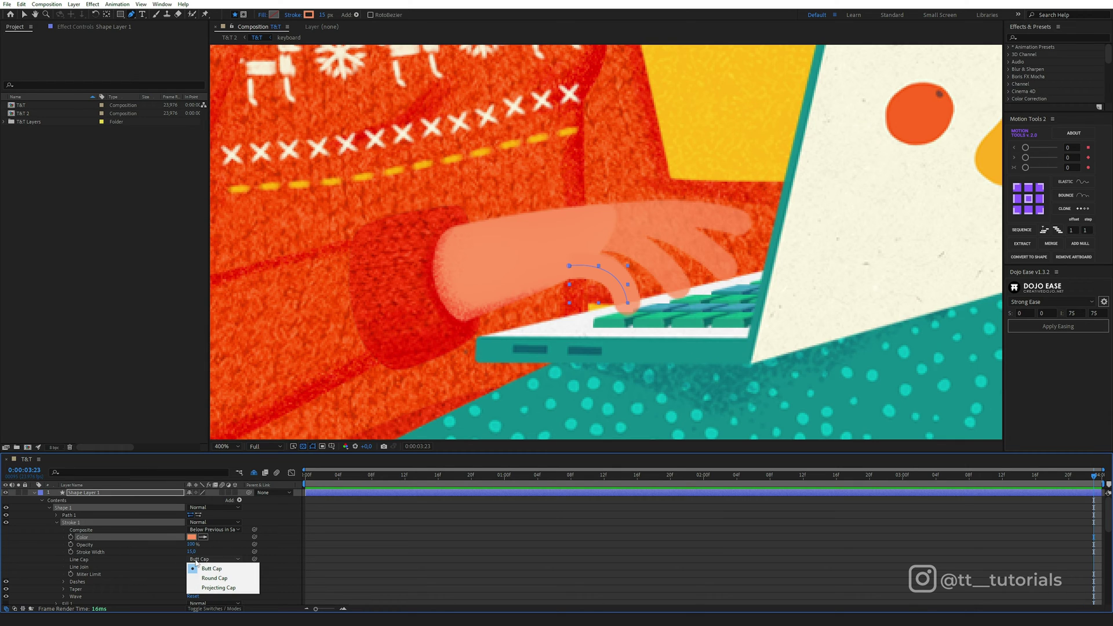
click(215, 578)
click(51, 503)
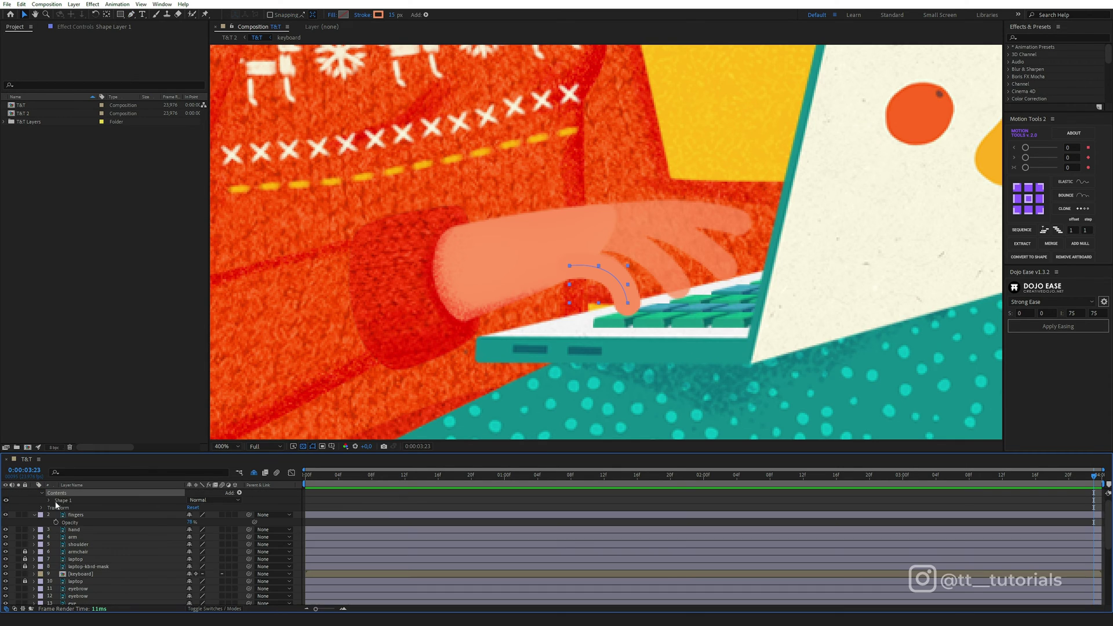
- Duplicate the finger shape twice and place the copies over the next fingers up the hand
click(70, 500)
key(ctrl+d)
drag(608, 273, 637, 248)
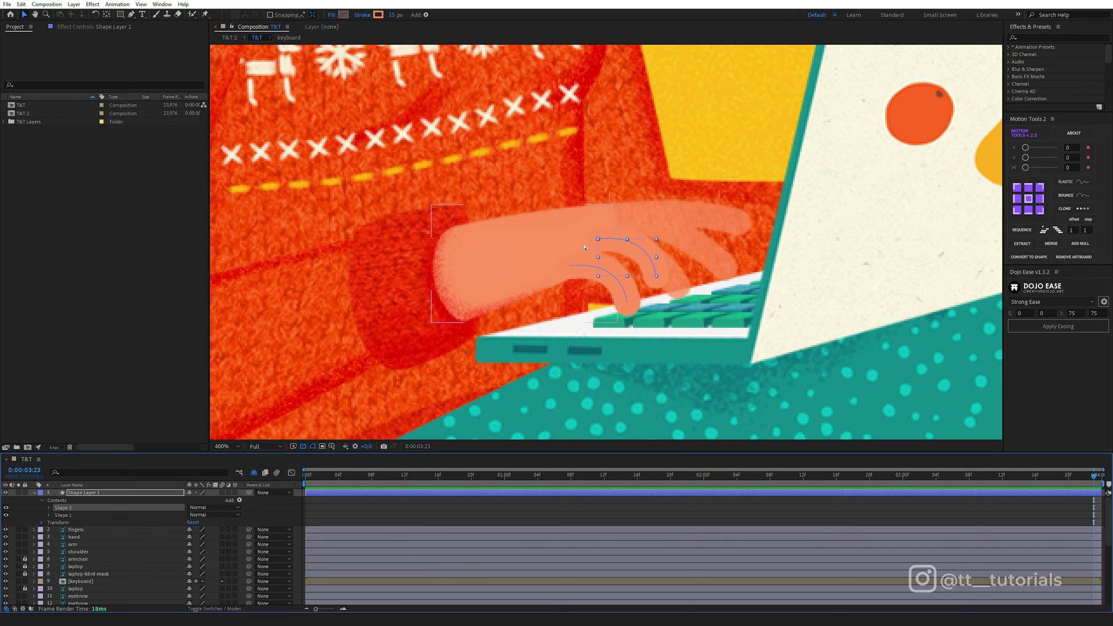
key(ctrl+d)
mouse_move(643, 251)
mouse_down()
mouse_move(673, 236)
mouse_move(656, 235)
mouse_up()
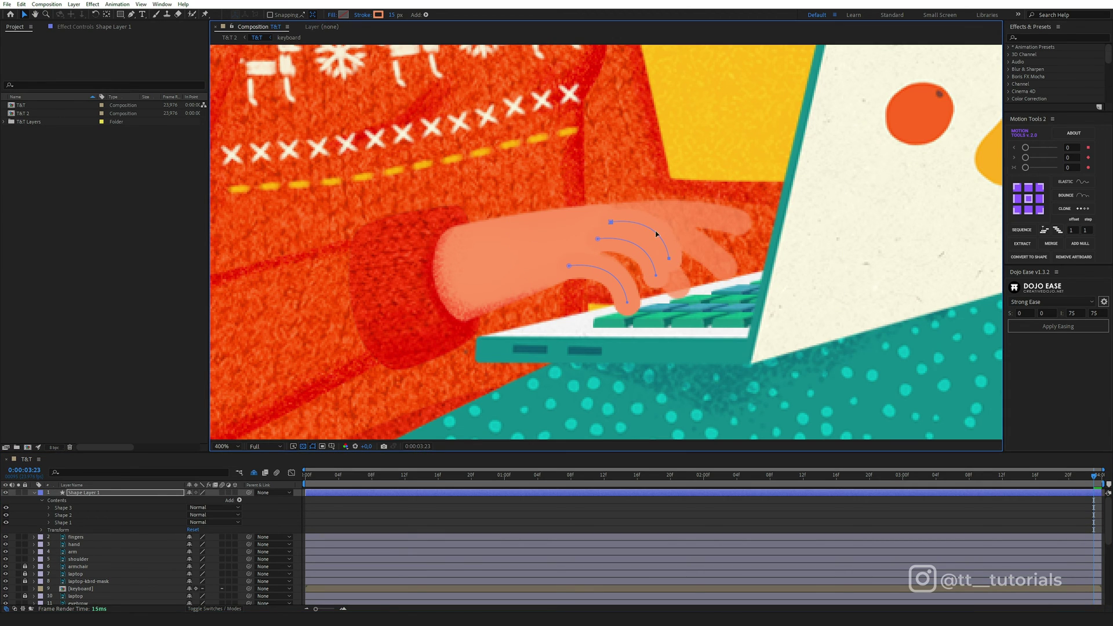
- Duplicate the finger shape once more and reshape the curves to follow the two outermost fingers
key(ctrl+d)
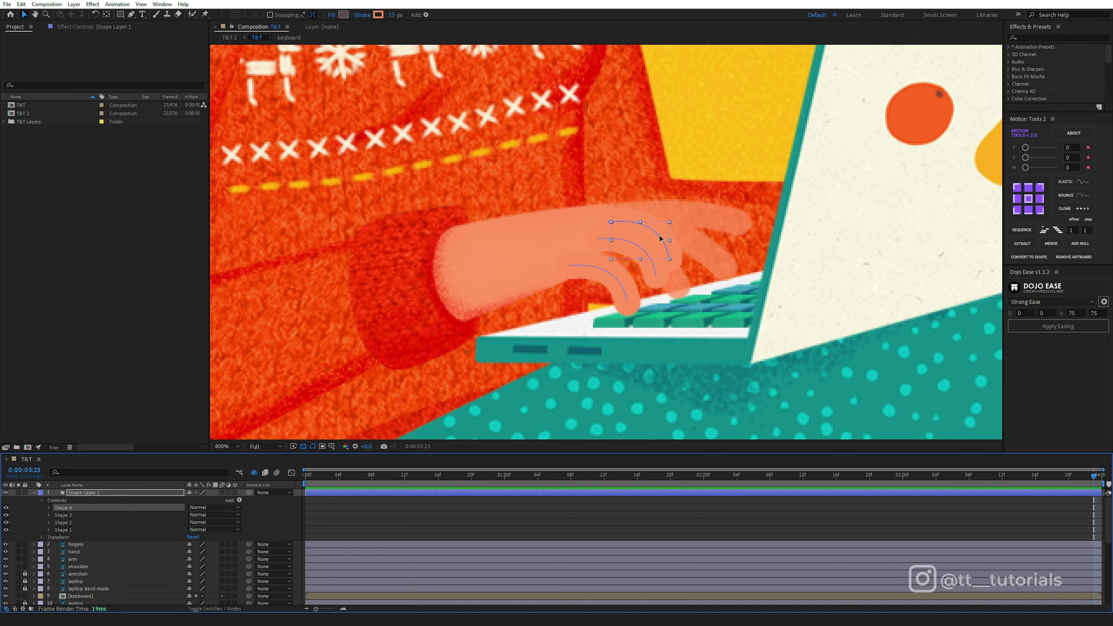
drag(661, 239, 680, 226)
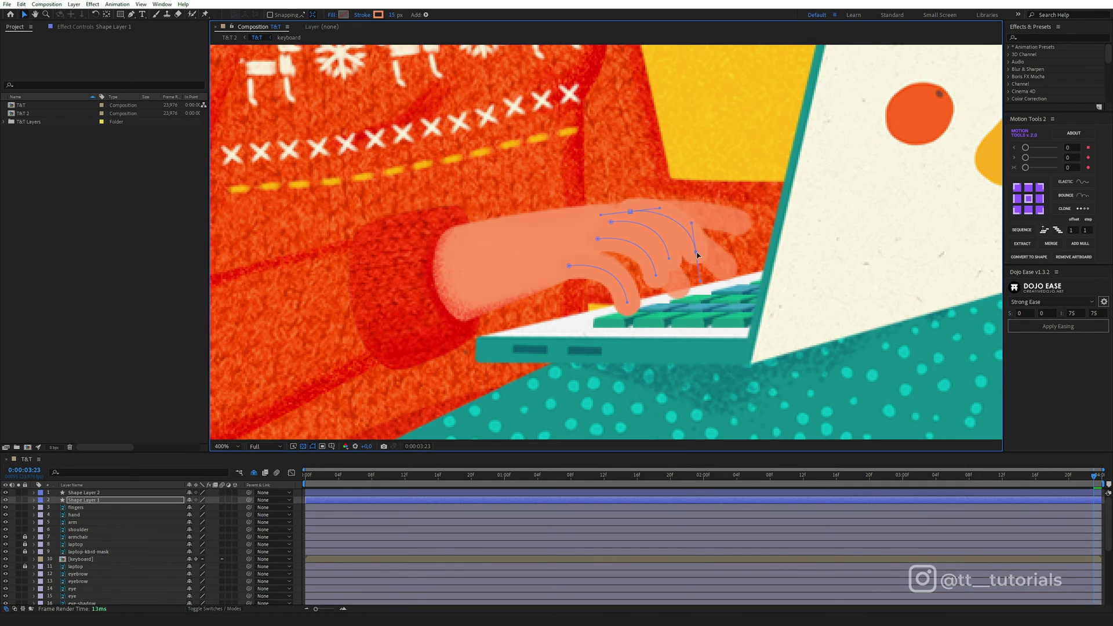
drag(685, 247, 739, 222)
drag(628, 211, 609, 218)
drag(735, 194, 638, 211)
drag(669, 258, 723, 268)
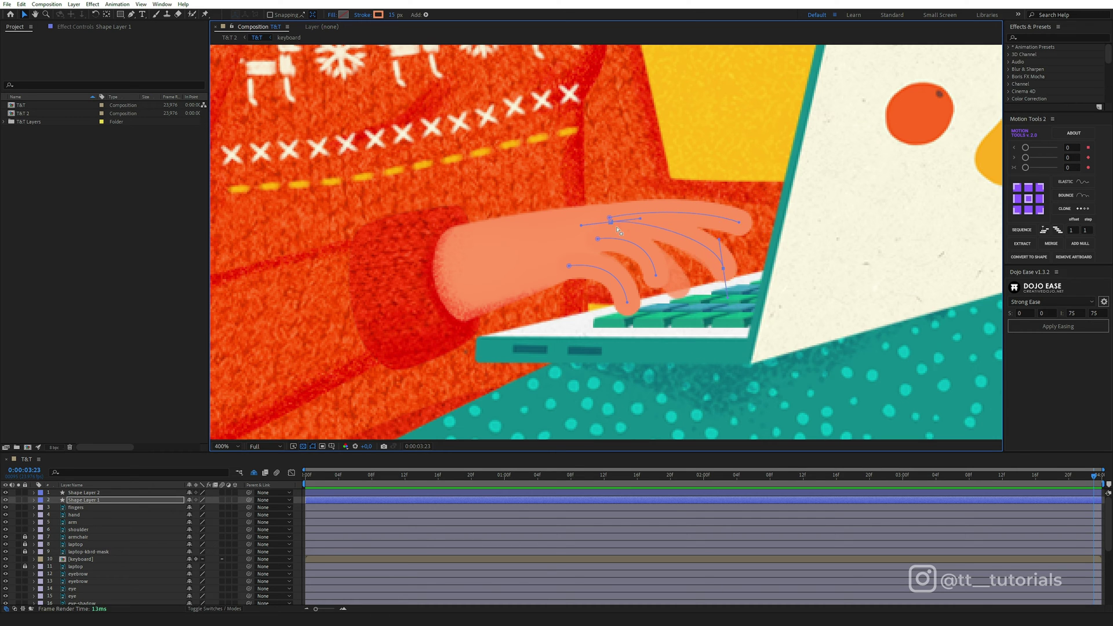
mouse_move(610, 222)
mouse_down()
mouse_move(641, 216)
mouse_move(620, 223)
mouse_up()
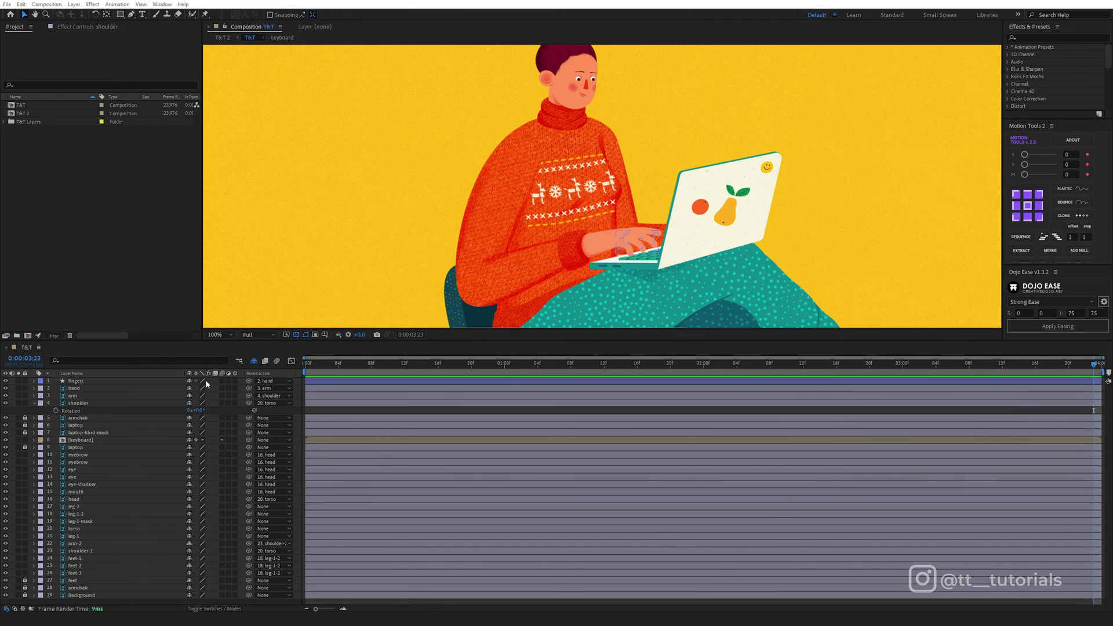
- Examine the parent links of the fingers, hand, arm, shoulder, mouth, head, second arm and feet layers
click(272, 381)
click(272, 387)
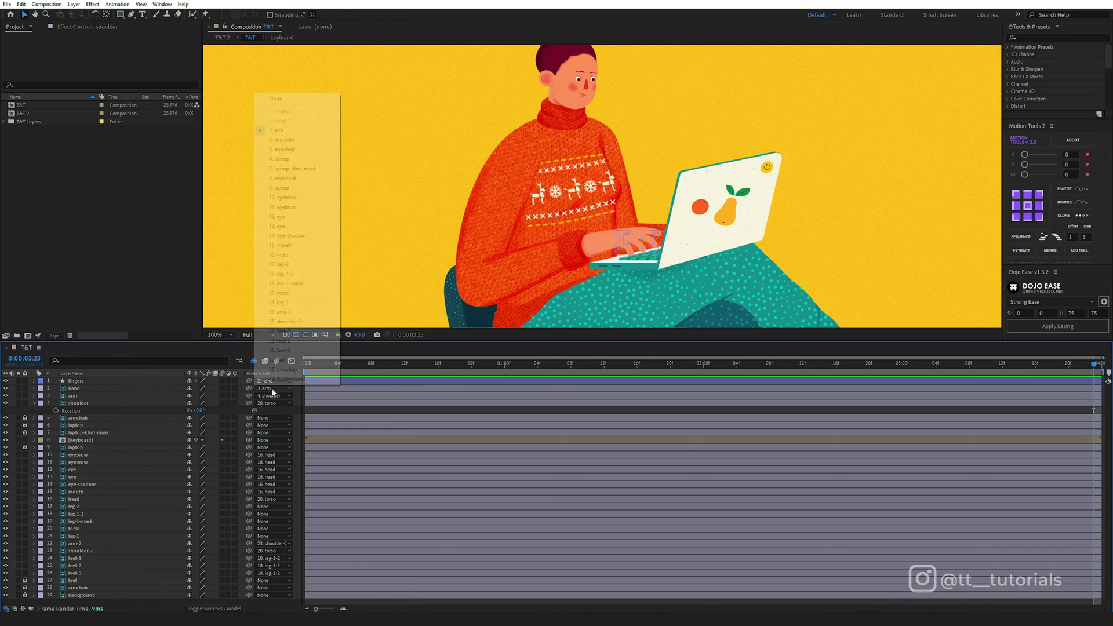
click(271, 388)
click(273, 396)
click(272, 396)
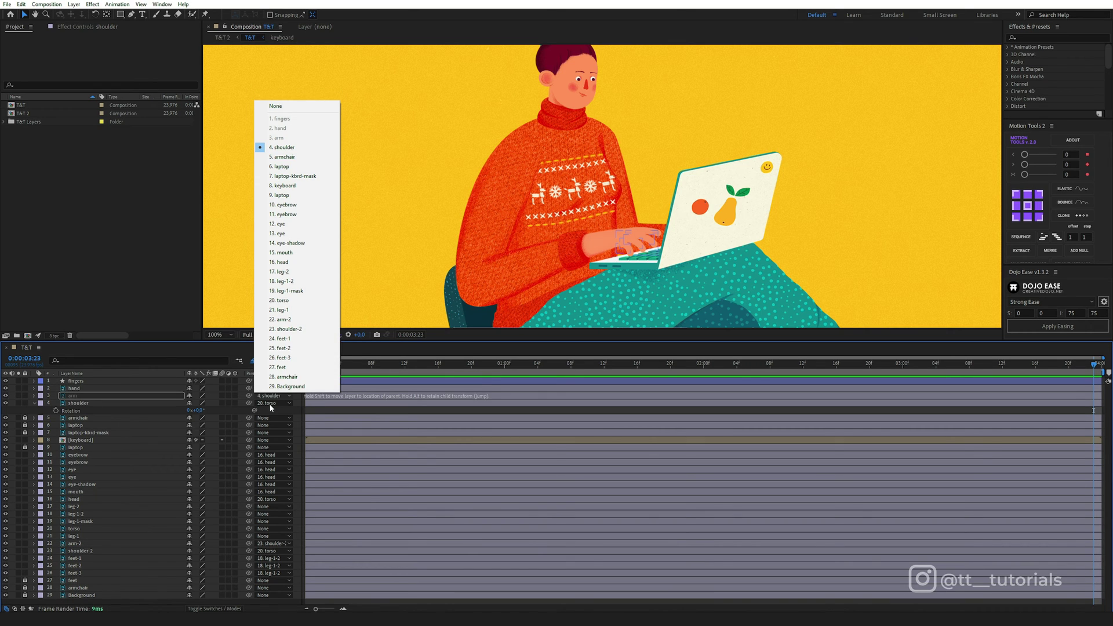
click(270, 405)
click(271, 404)
click(275, 492)
click(275, 492)
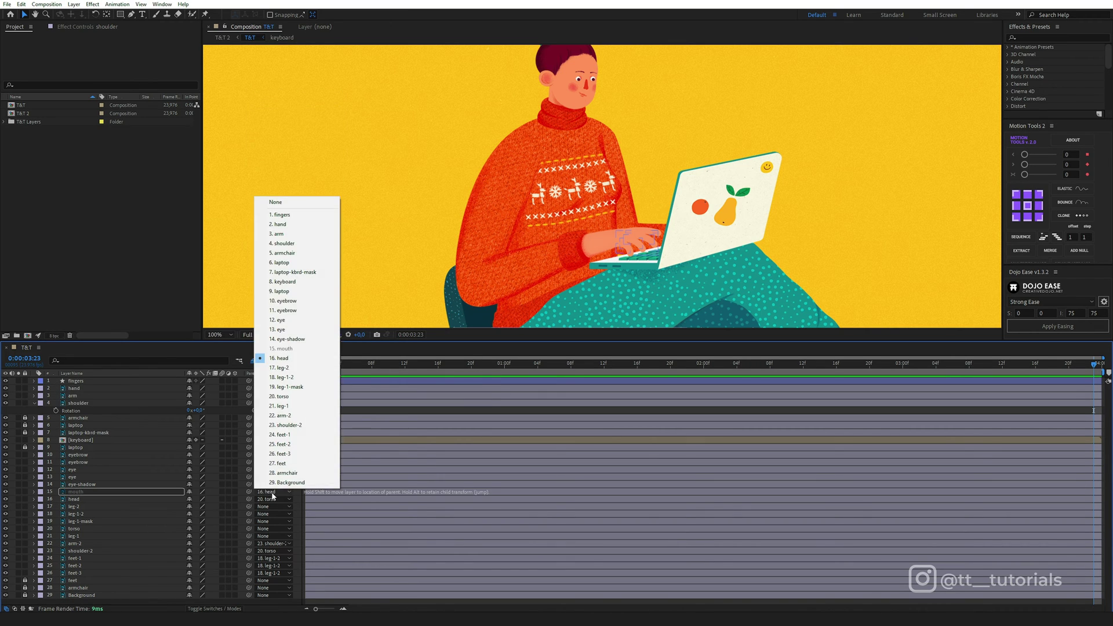
click(271, 501)
click(271, 501)
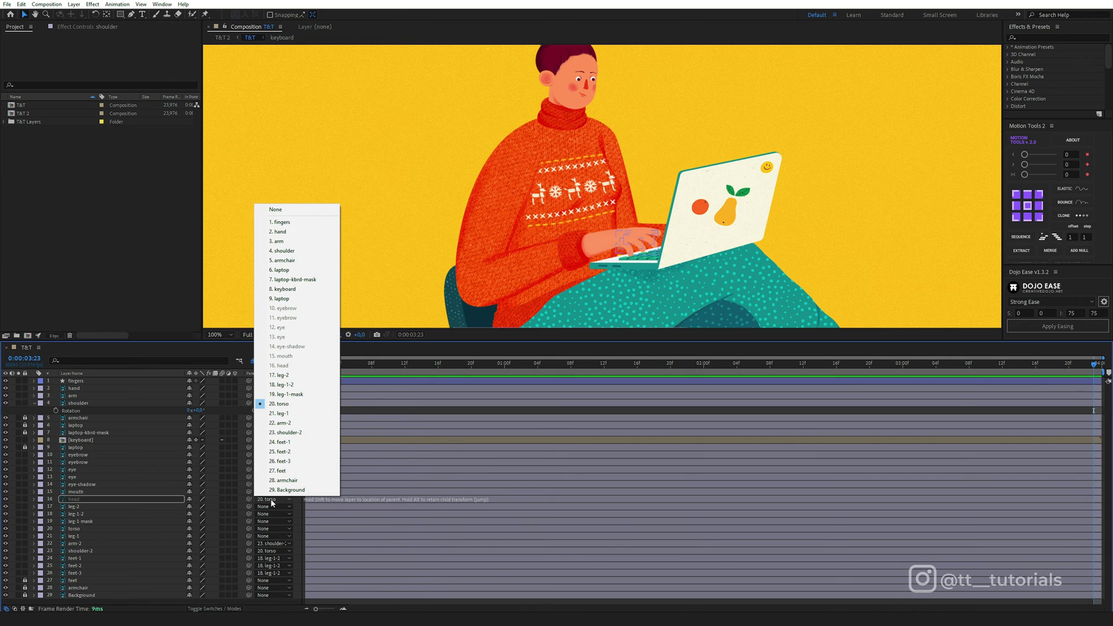
click(269, 543)
click(269, 543)
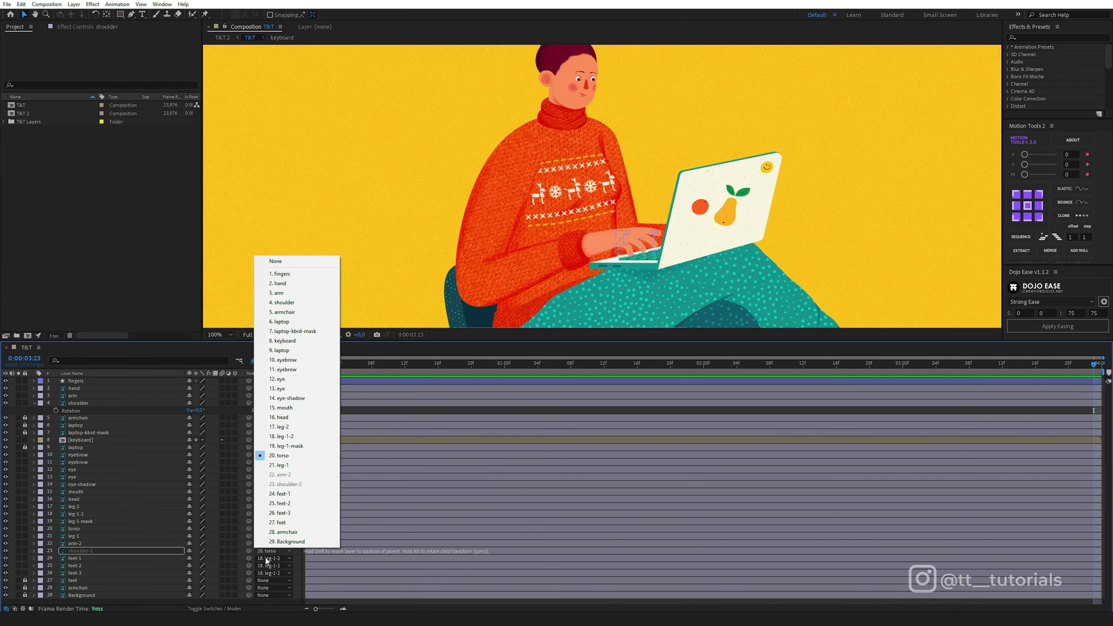
click(267, 558)
click(267, 558)
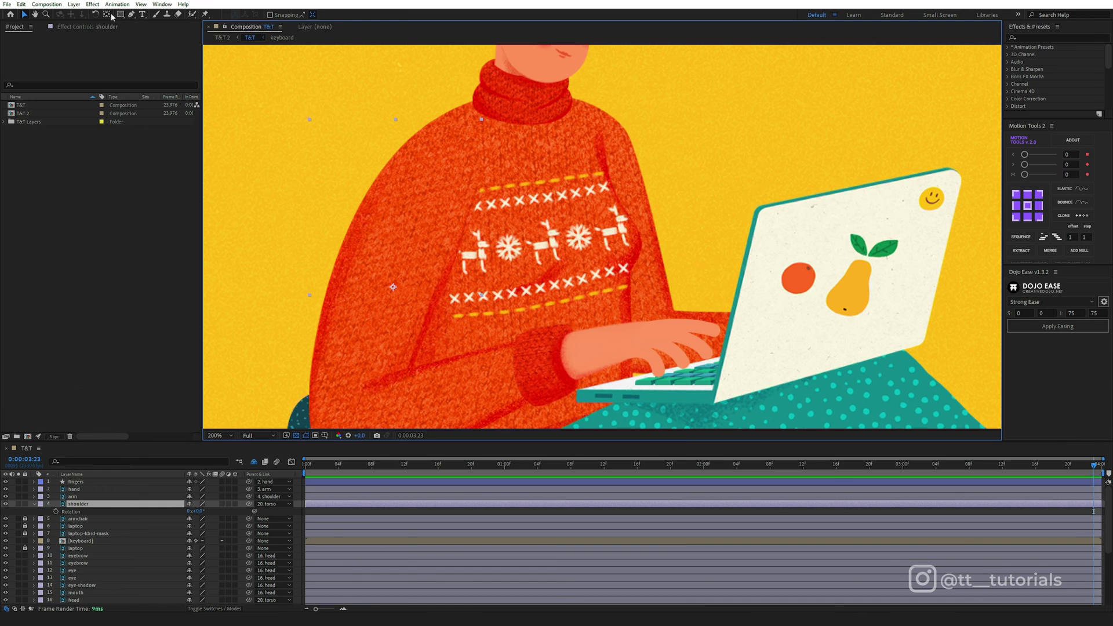
- Move the shoulder layer's anchor point to the shoulder joint at the top of the sleeve and test its rotation
key(y)
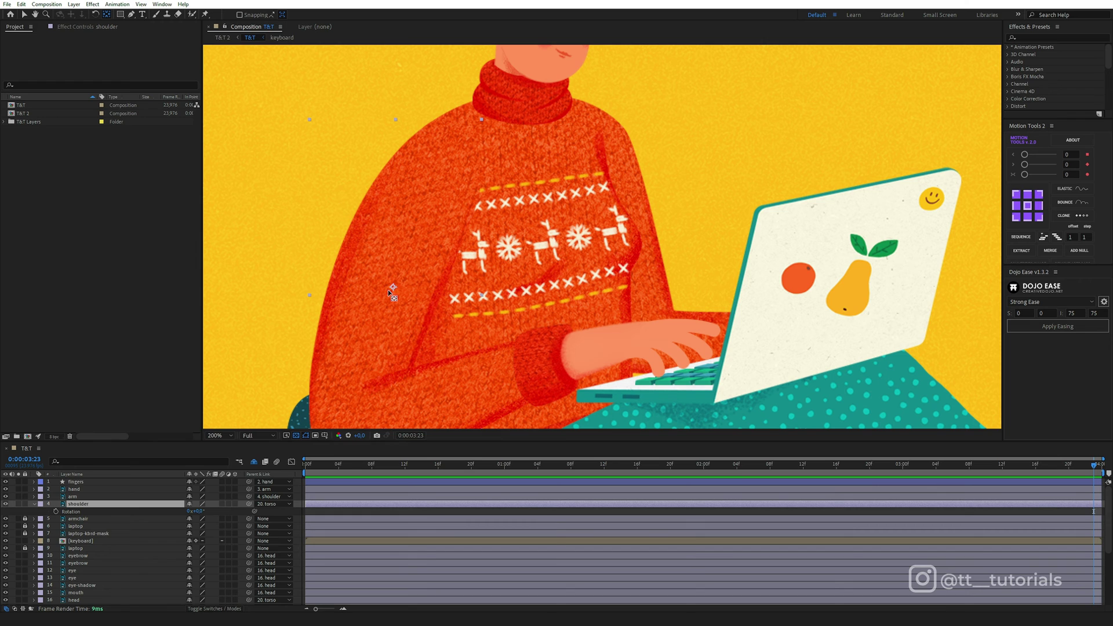
drag(393, 288, 396, 264)
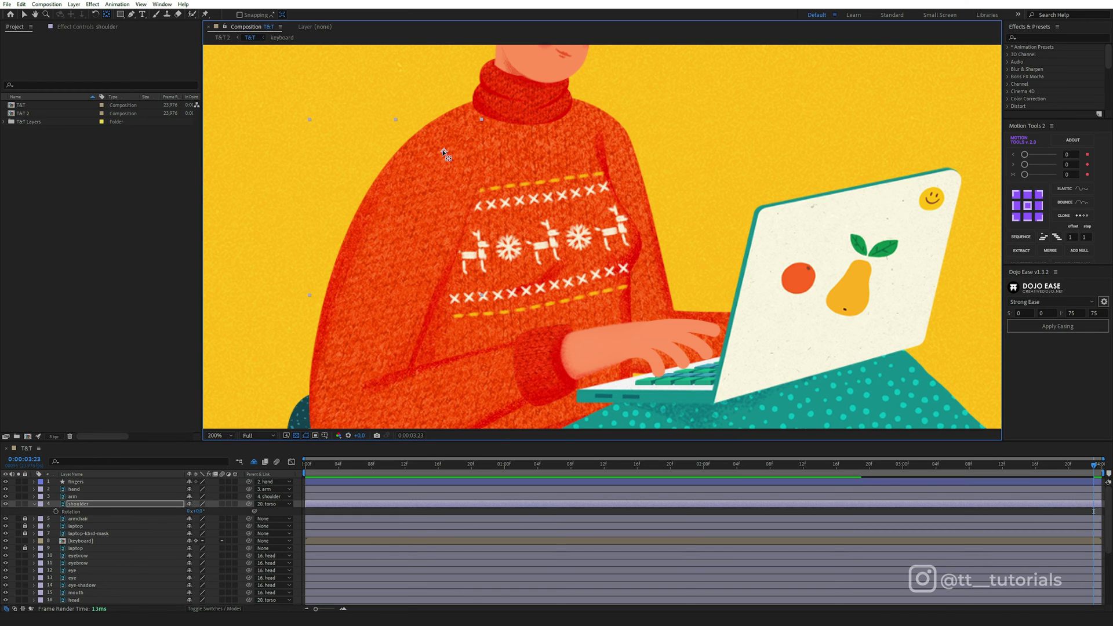
drag(443, 152, 441, 155)
key(v)
drag(197, 510, 200, 510)
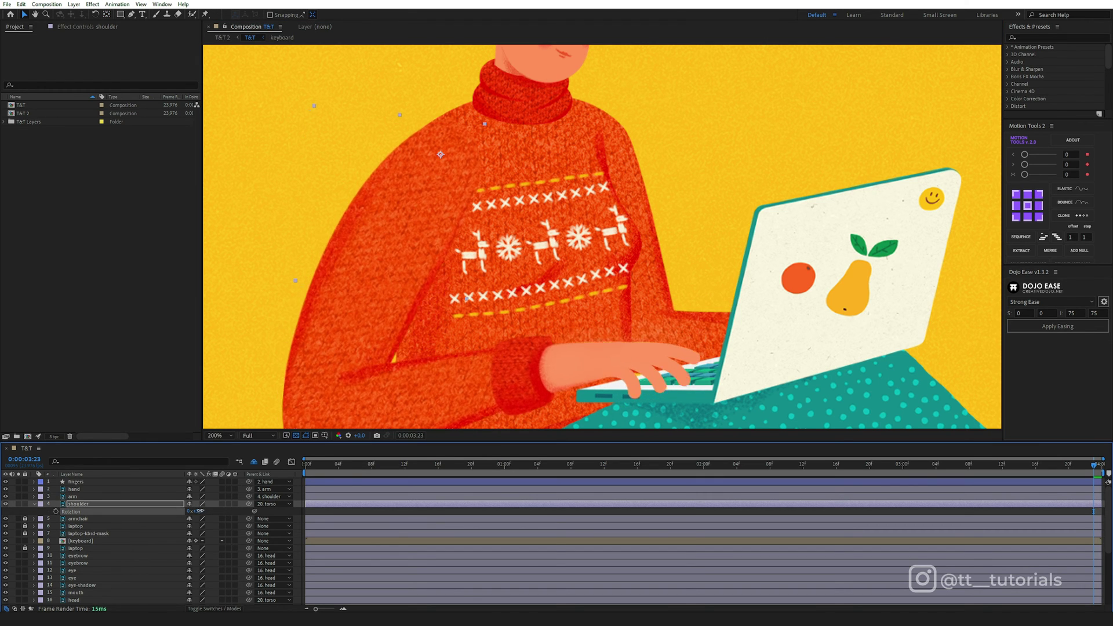
drag(440, 154, 438, 152)
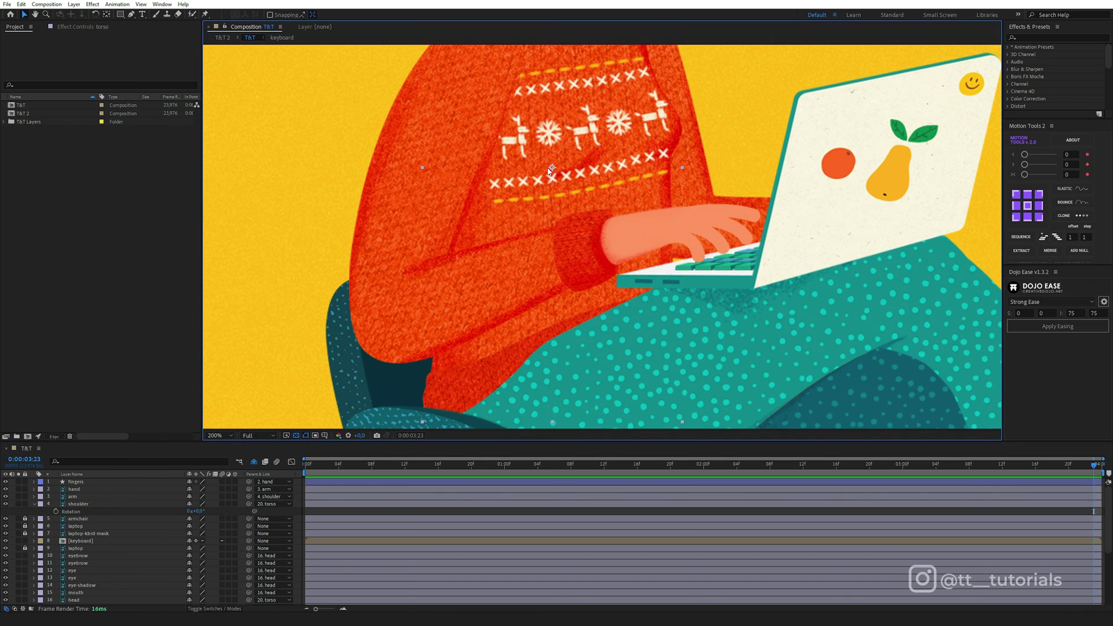
- Move the torso layer's anchor point down to the hip, show its Rotation property and test the rotation
key(y)
drag(552, 170, 544, 352)
scroll(580, 262, down, 1)
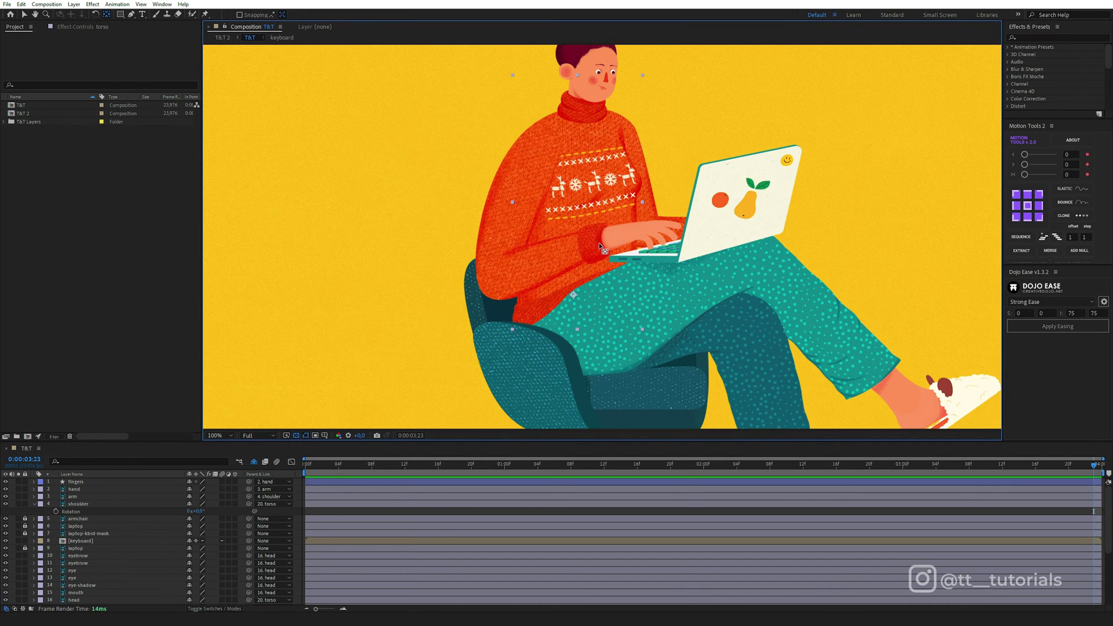
drag(627, 199, 537, 270)
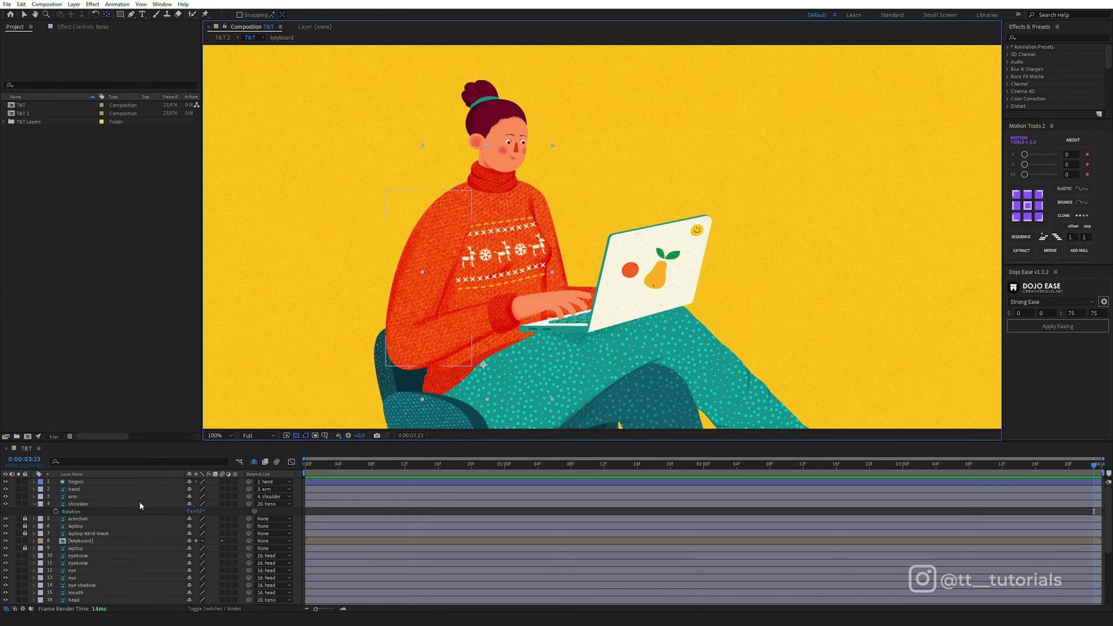
key(r)
key(v)
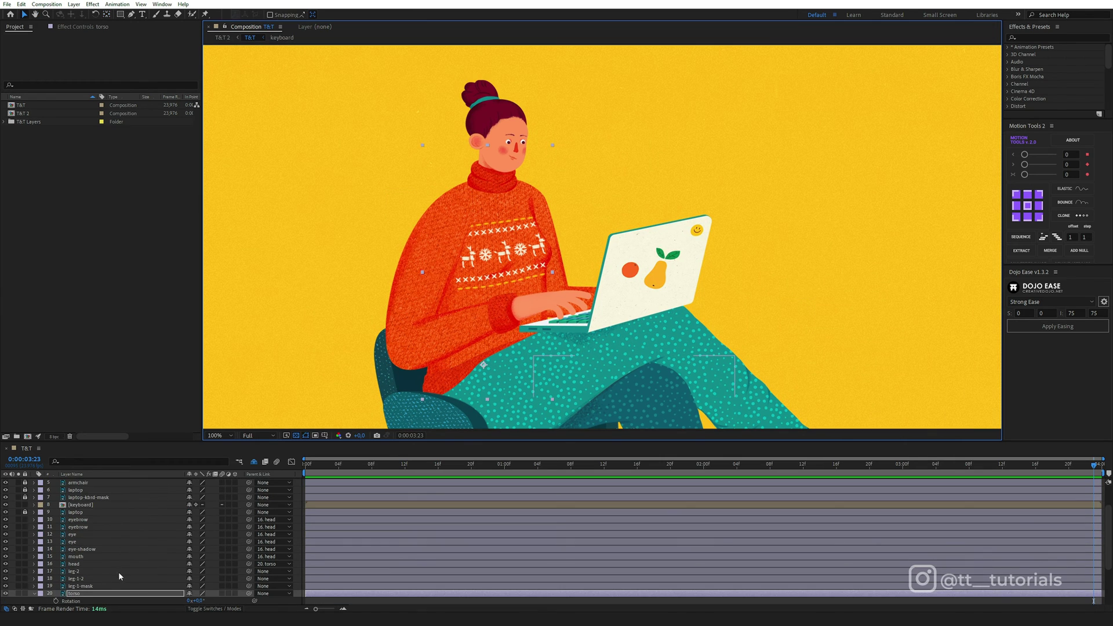
drag(200, 600, 199, 600)
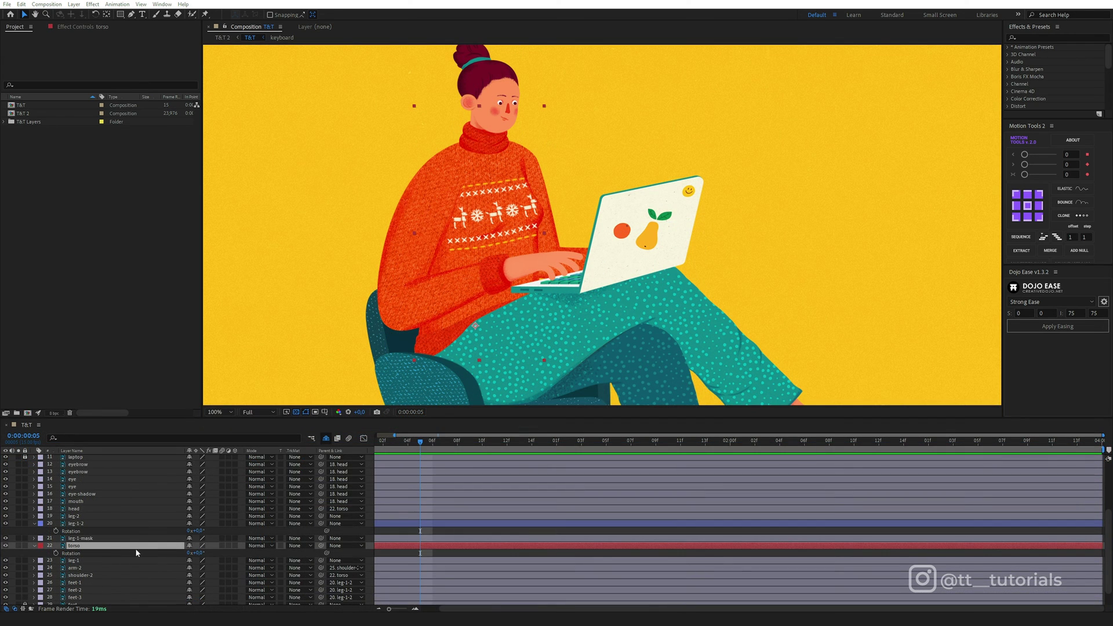
- Keyframe the torso's Rotation at frame 5, set it to 2° at frame 8, paste the starting keyframe at frame 11 and preview the lean
click(56, 553)
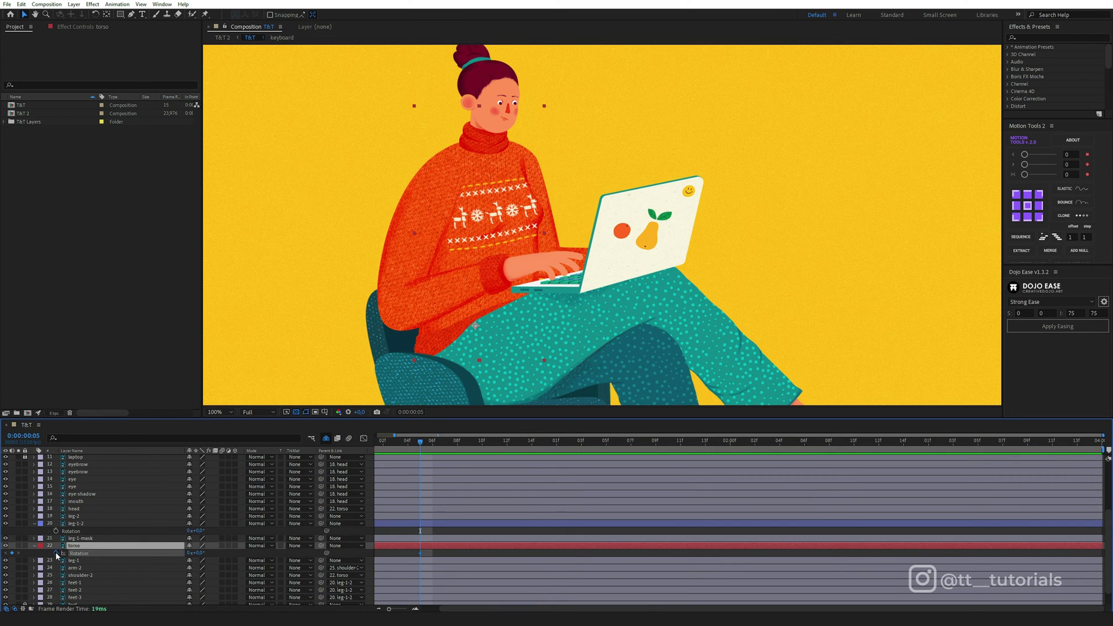
click(462, 442)
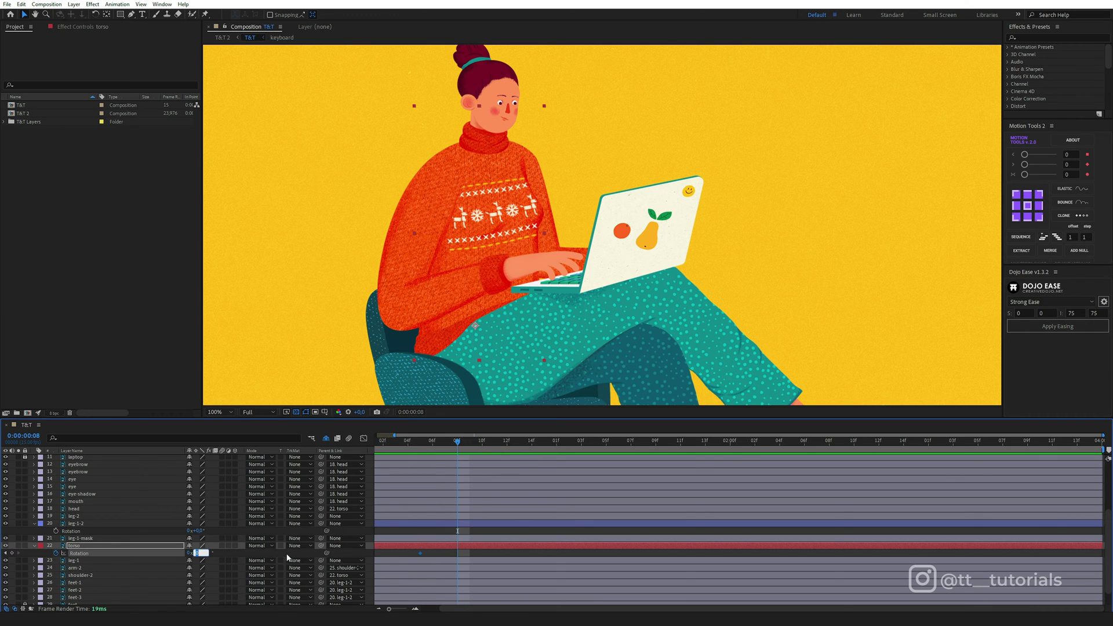
text(2)
key(Return)
click(494, 448)
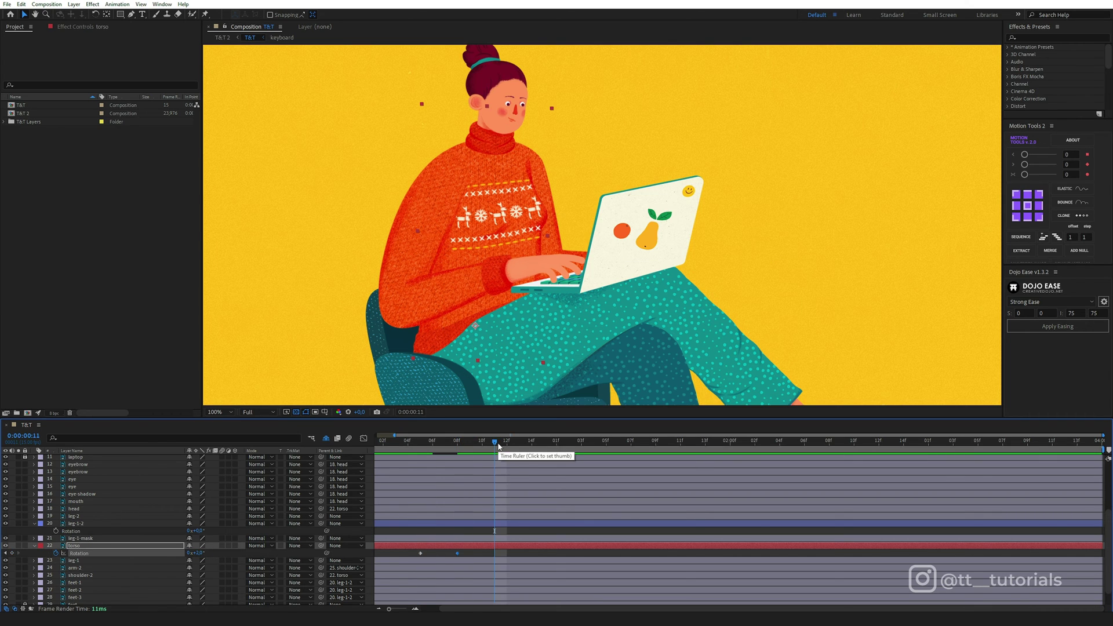
key(ctrl+v)
click(422, 442)
key(space)
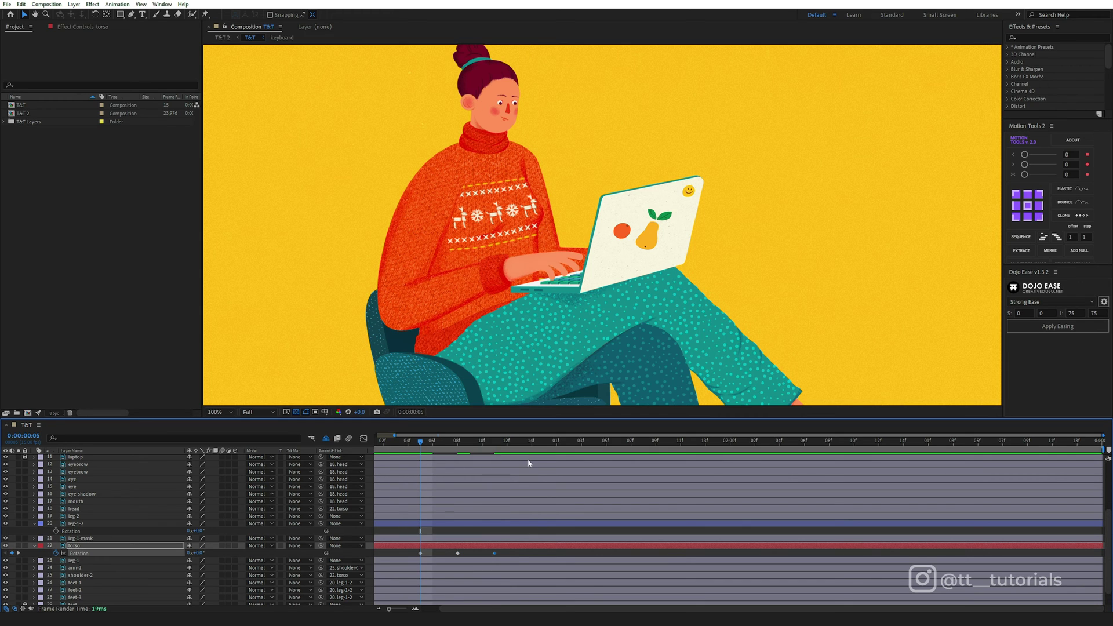
- Spread the torso's Rotation keyframes out to frame 12, 0:00:01:10 and 0:00:02:02, previewing the slower lean and hold
shift+click(457, 553)
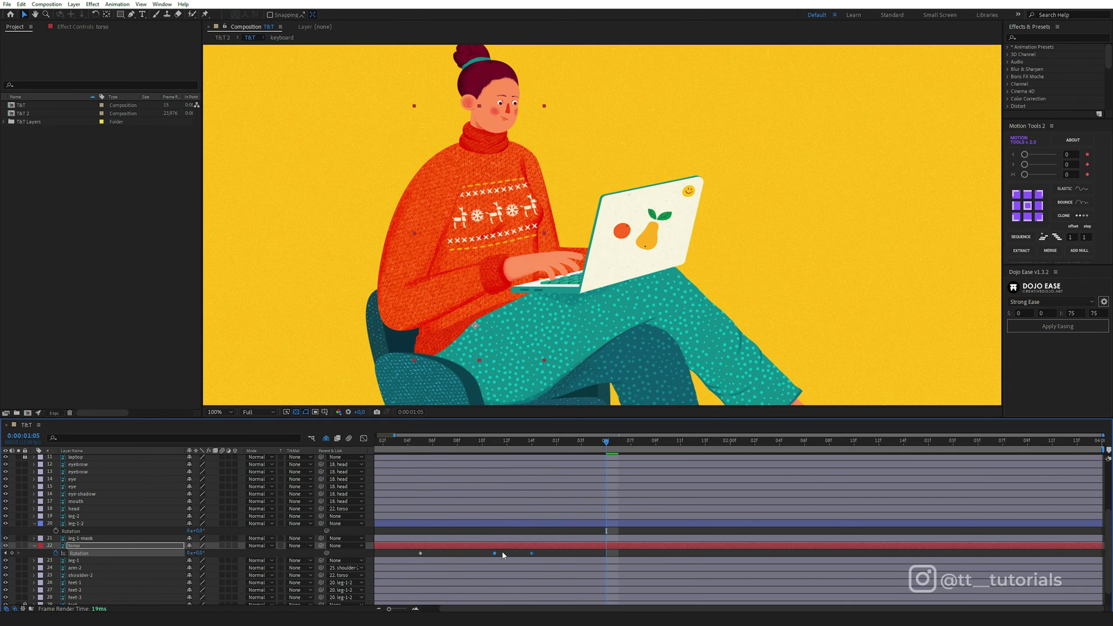
drag(495, 554, 641, 556)
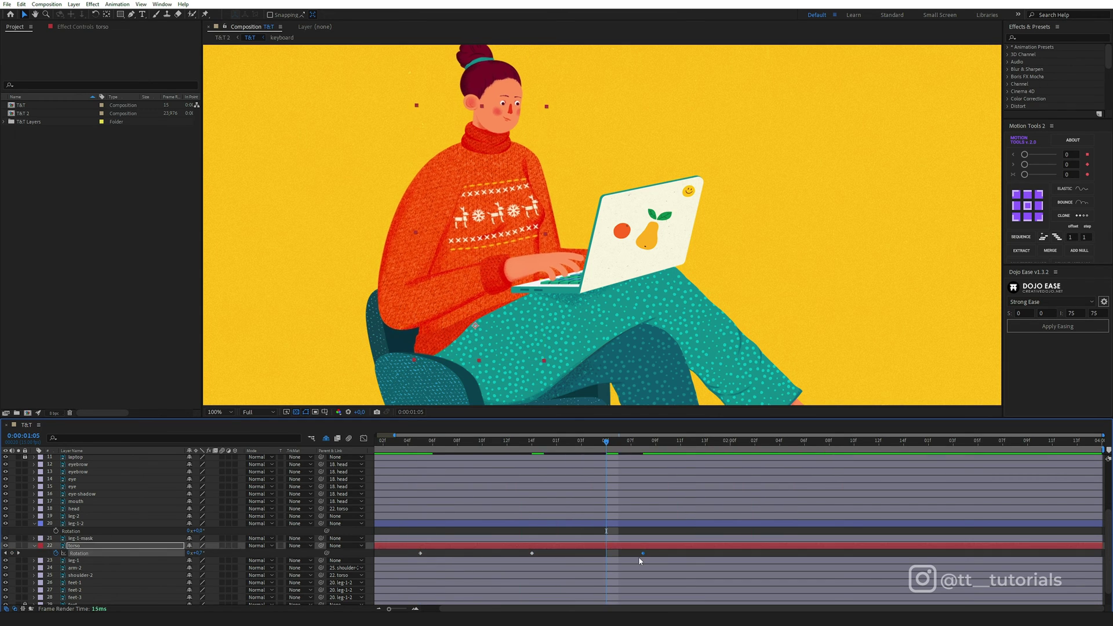
click(420, 441)
key(space)
key(space)
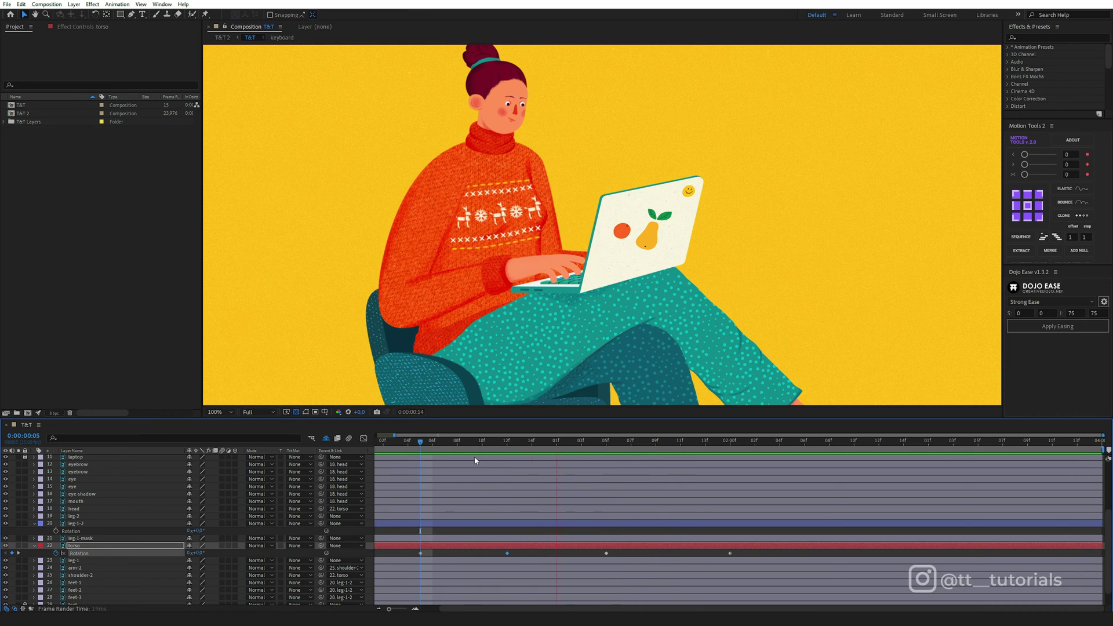
key(space)
drag(605, 554, 656, 555)
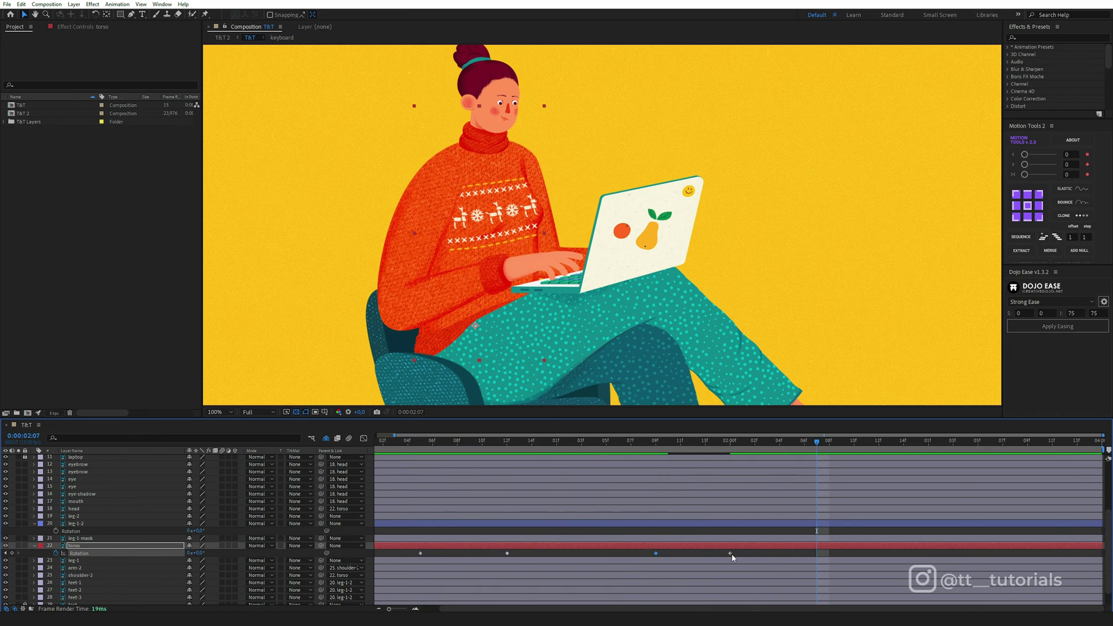
drag(729, 553, 742, 555)
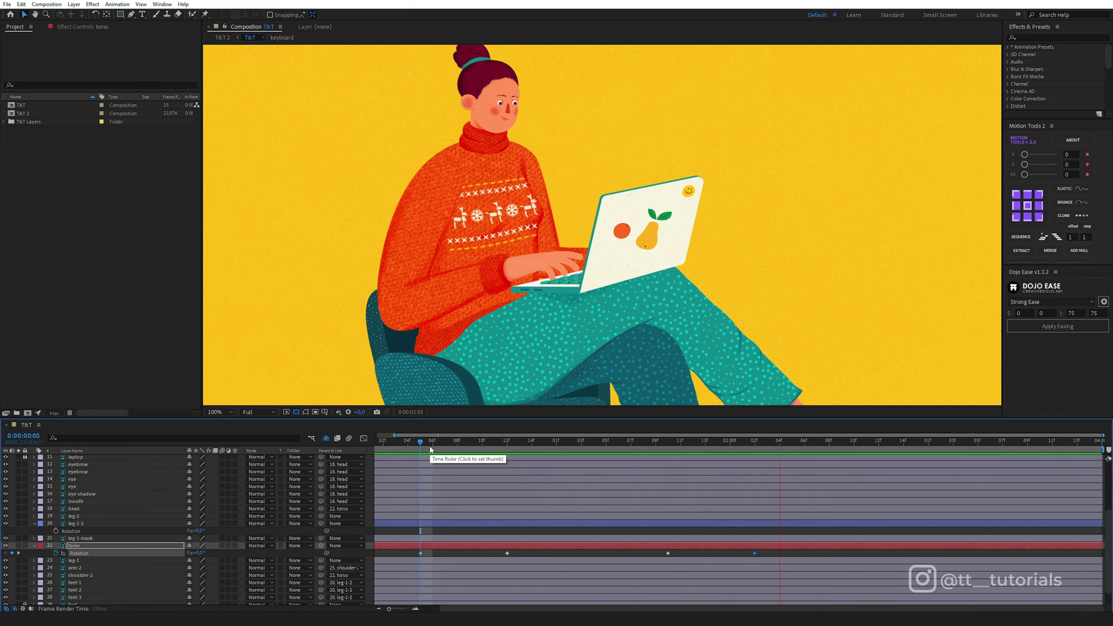
- Reshape the torso's first rotation curve in the value graph, lengthening the ease into the frame 12 keyframe, and preview it
drag(459, 582, 454, 583)
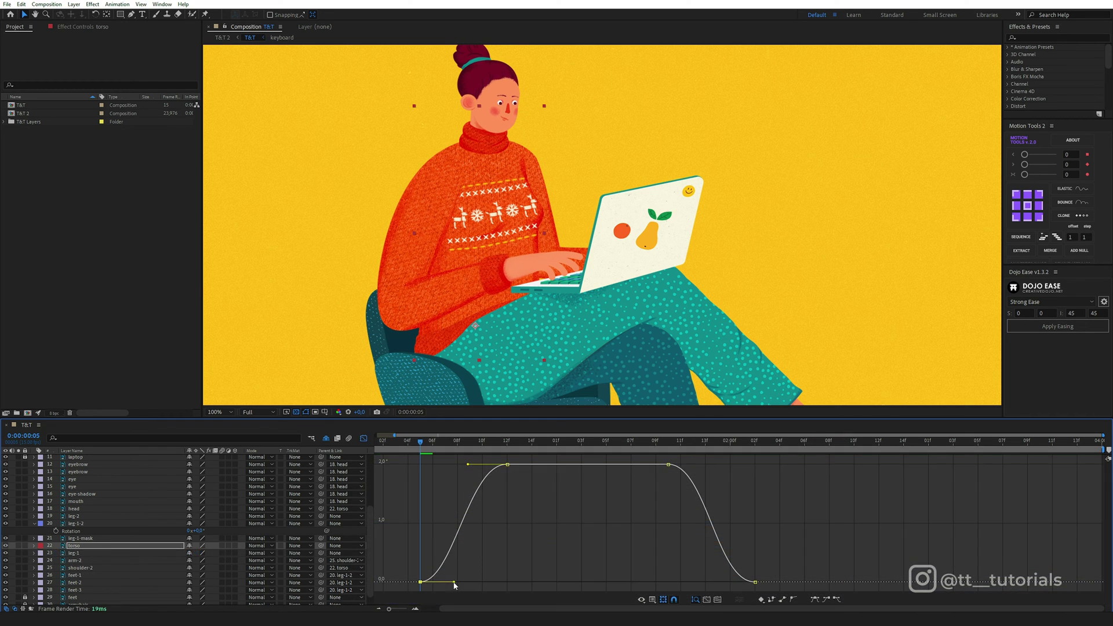
drag(469, 464, 449, 466)
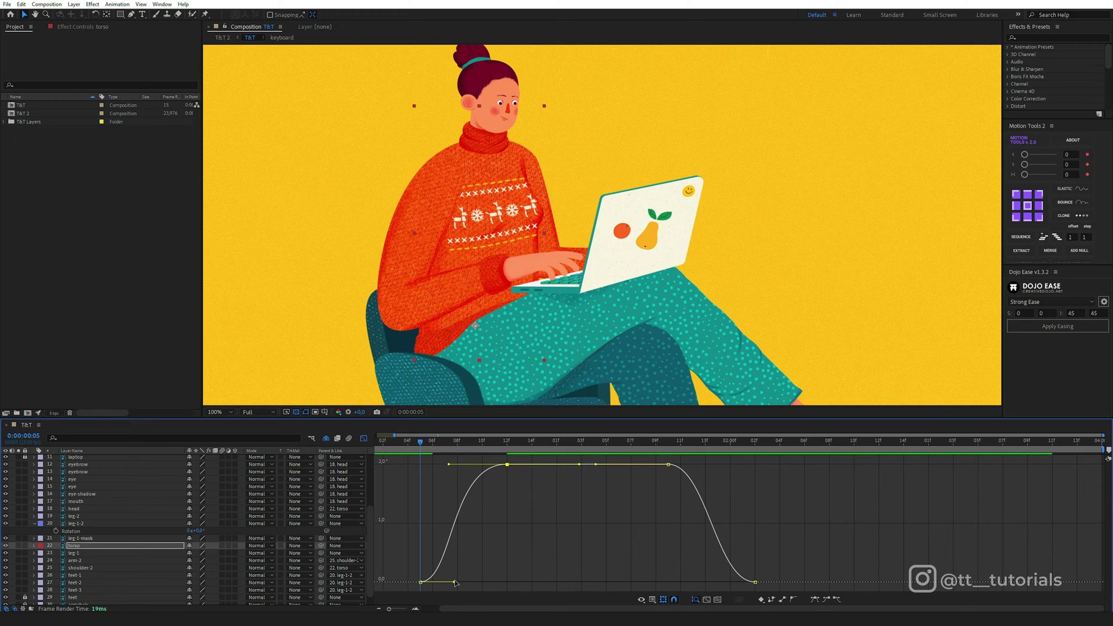
drag(454, 582, 457, 582)
key(space)
- Switch the graph to the speed graph and extend the incoming influence of the torso's frame 12 keyframe slightly
click(653, 600)
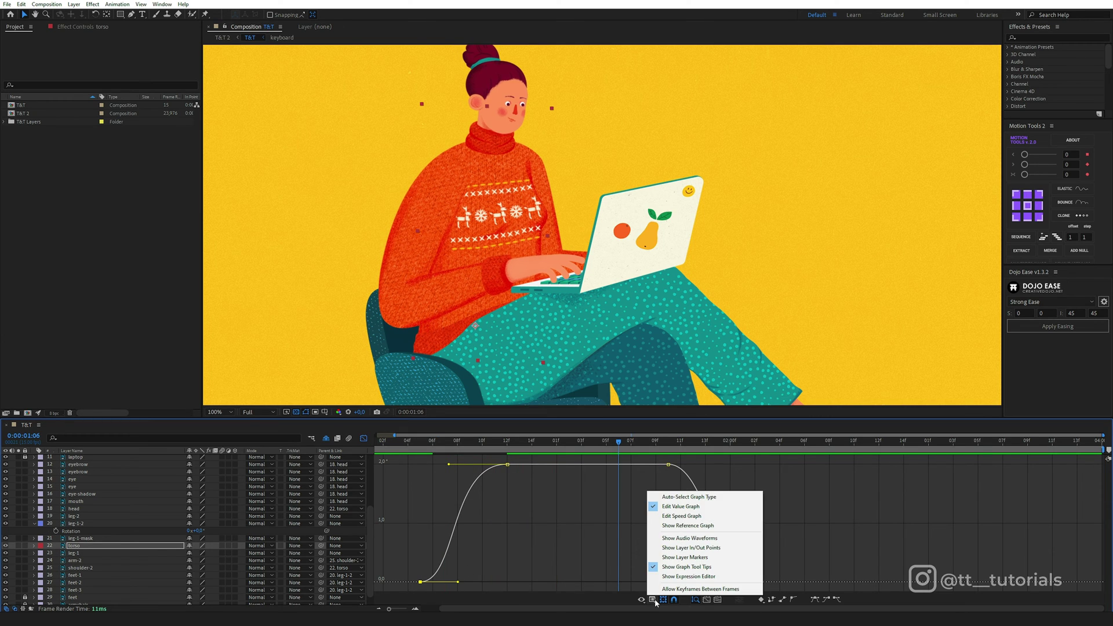
click(681, 516)
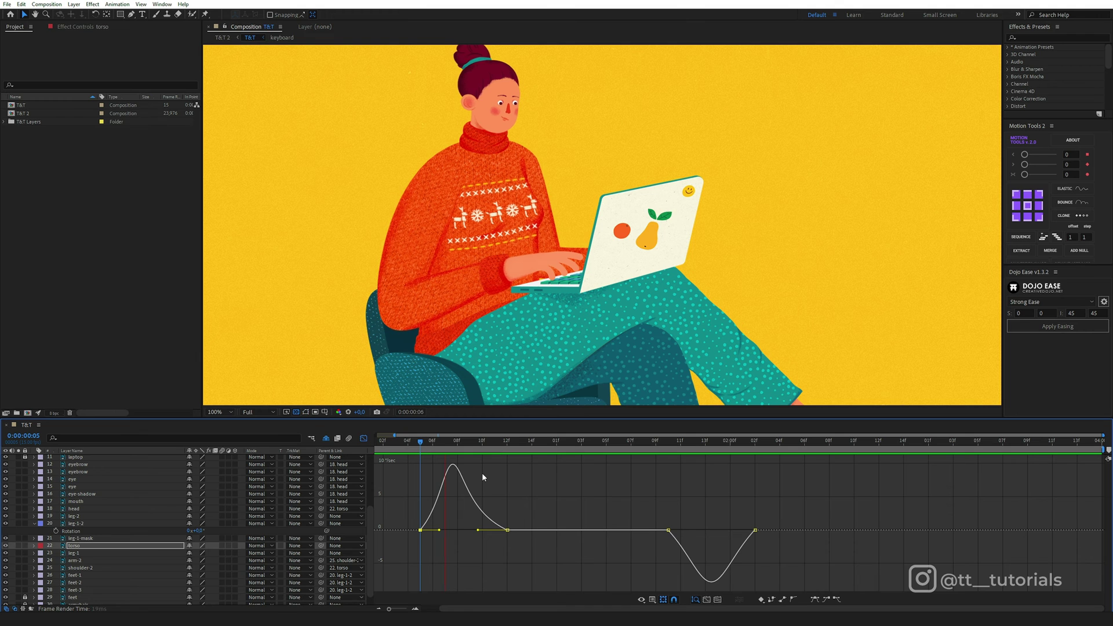
drag(424, 446, 519, 447)
click(507, 530)
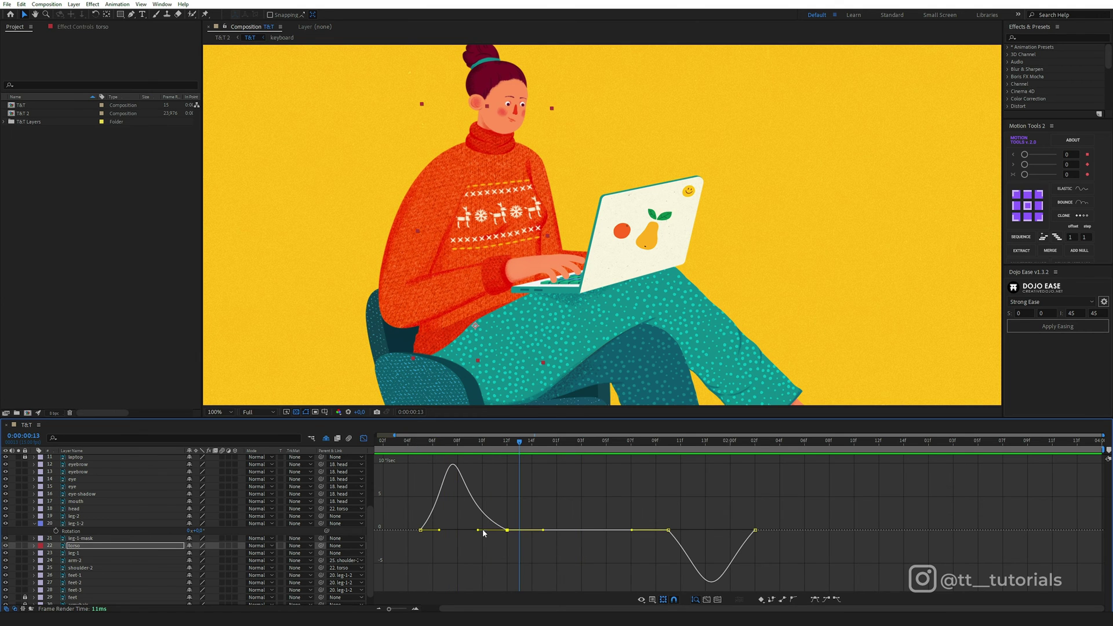
drag(478, 530, 475, 530)
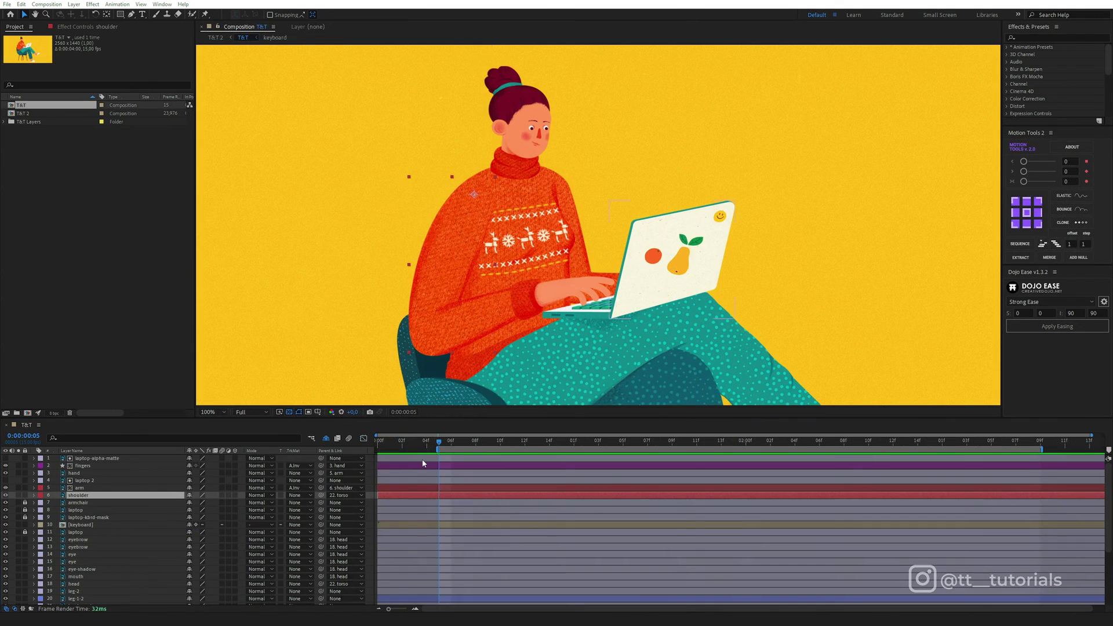
- Show the shoulder layer's Rotation property and play back the arm and shoulder movement from frame 2
key(r)
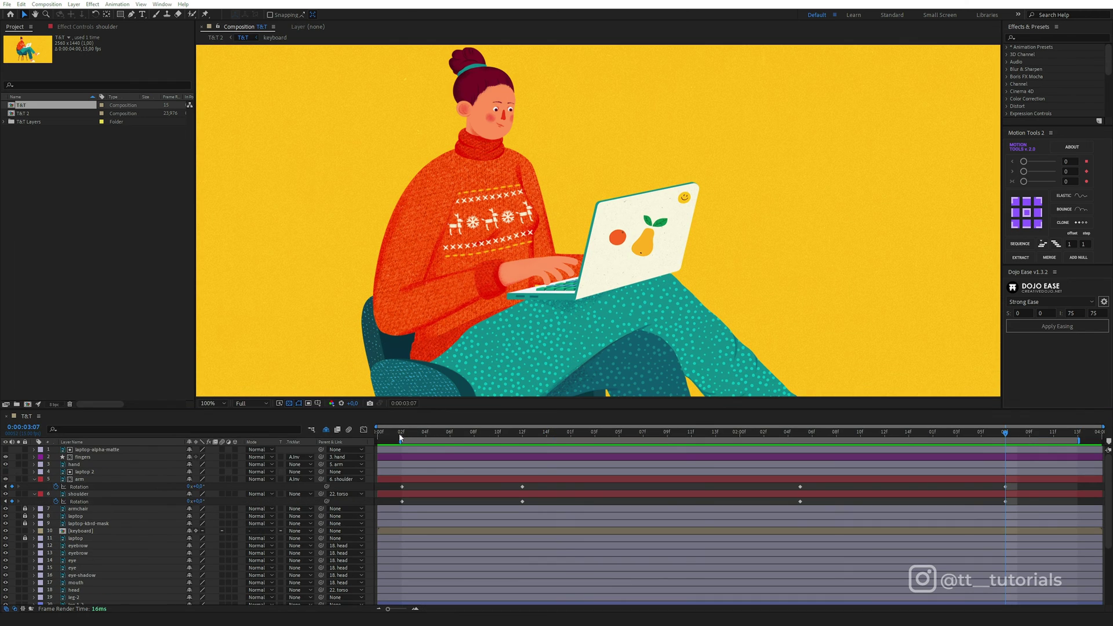
click(400, 433)
key(space)
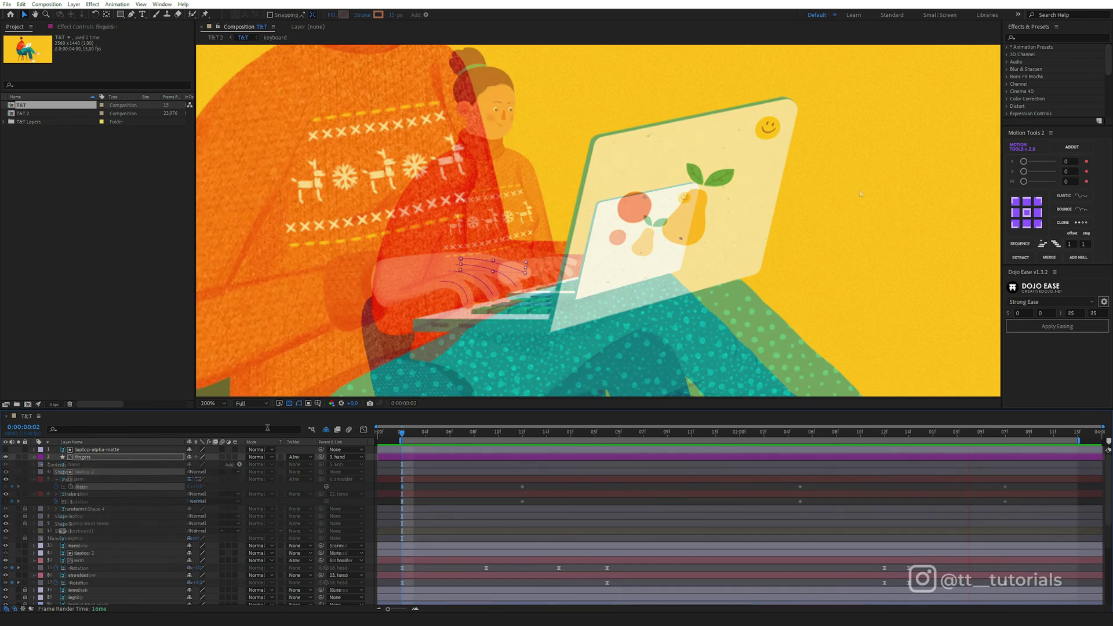
- Raise the fingertip of the Shape 4 path at frame 6 to keyframe the uppermost finger lifting off the keyboard
click(440, 439)
click(447, 439)
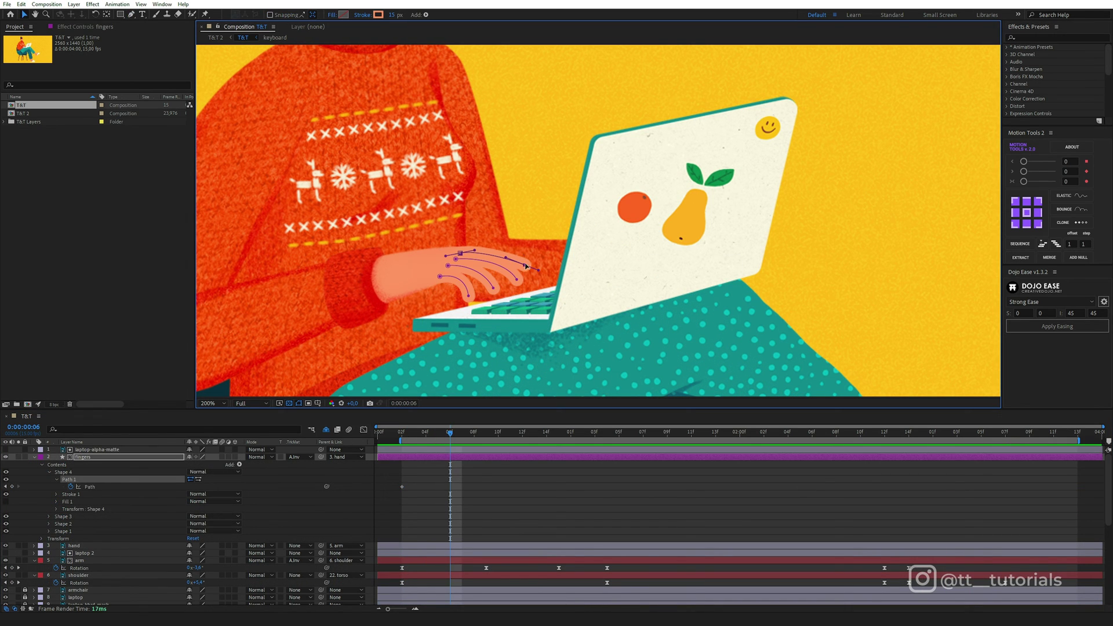
drag(528, 271, 525, 255)
key(F2)
mouse_move(450, 436)
mouse_down()
mouse_move(402, 434)
mouse_move(454, 438)
mouse_up()
- Keyframe raised fingertips on the Shape 3 and Shape 2 paths by reshaping their end points and curves, and preview the typing
double_click(502, 255)
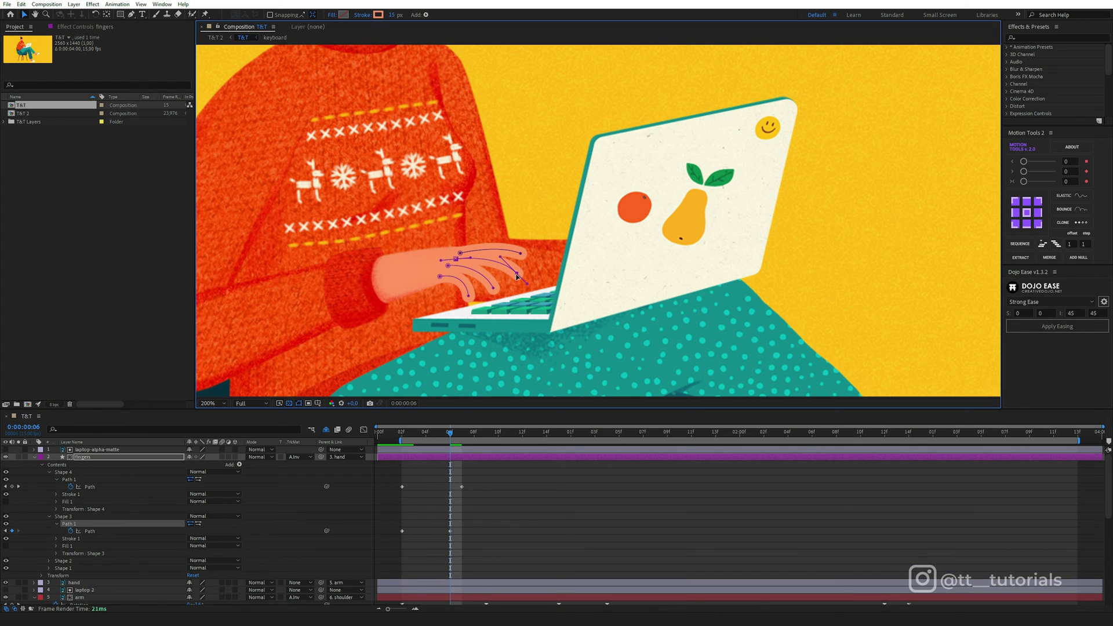
drag(517, 274, 513, 268)
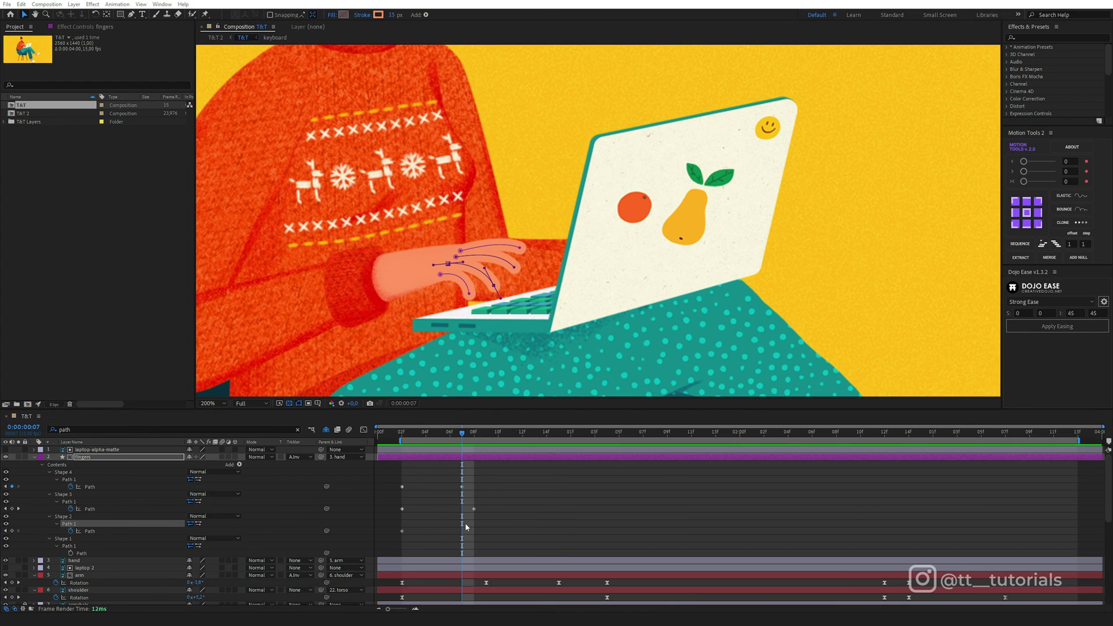
drag(494, 286, 483, 264)
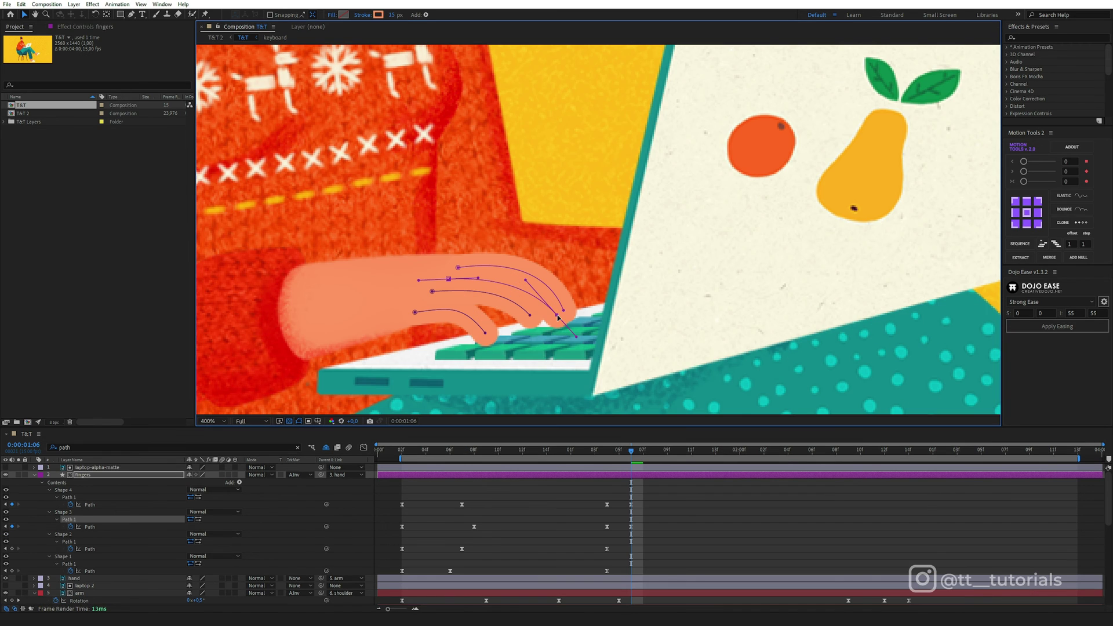
drag(513, 293, 516, 275)
mouse_move(631, 455)
mouse_down()
mouse_move(607, 457)
mouse_move(632, 457)
mouse_up()
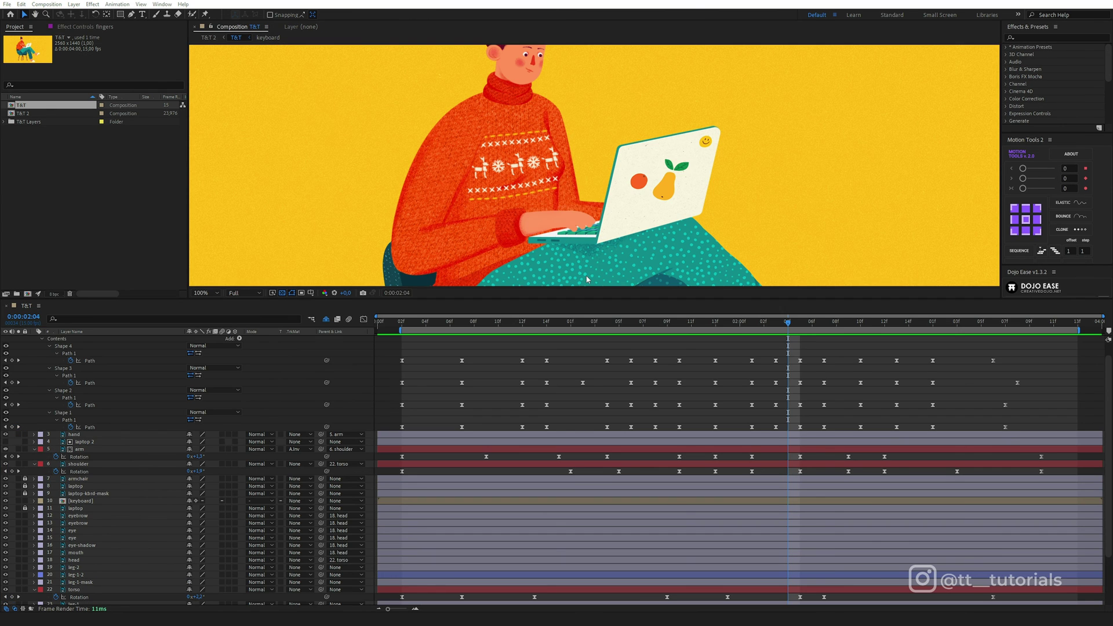
click(404, 326)
key(space)
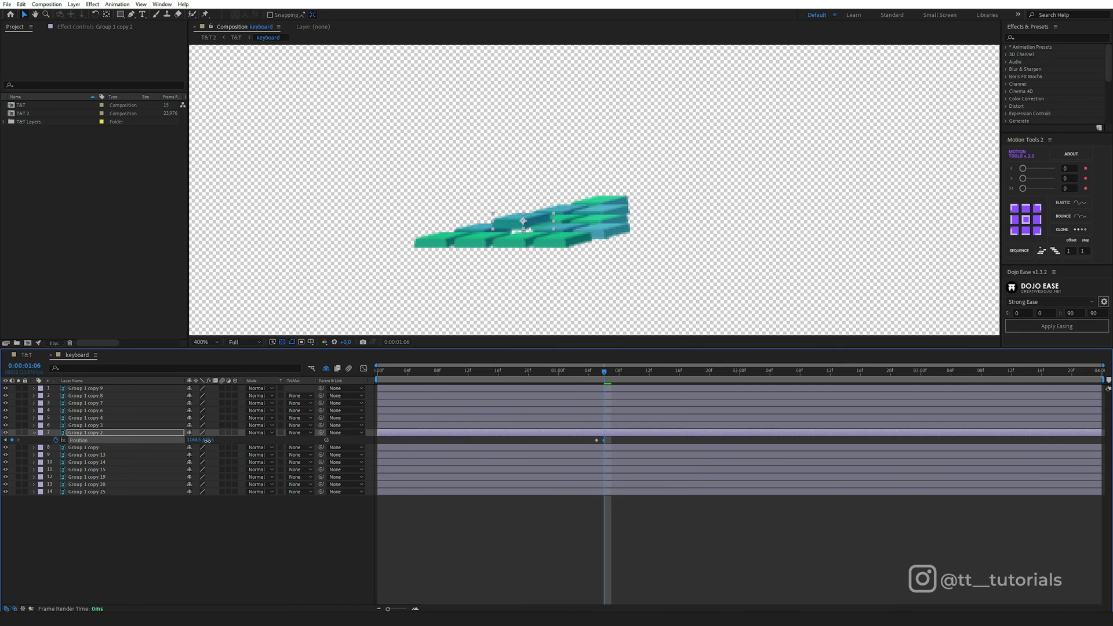
- Keyframe the vertical Position of Group 1 copy 2 at 0:00:01:06 and of another key so the keys move as they are struck
drag(203, 440, 208, 442)
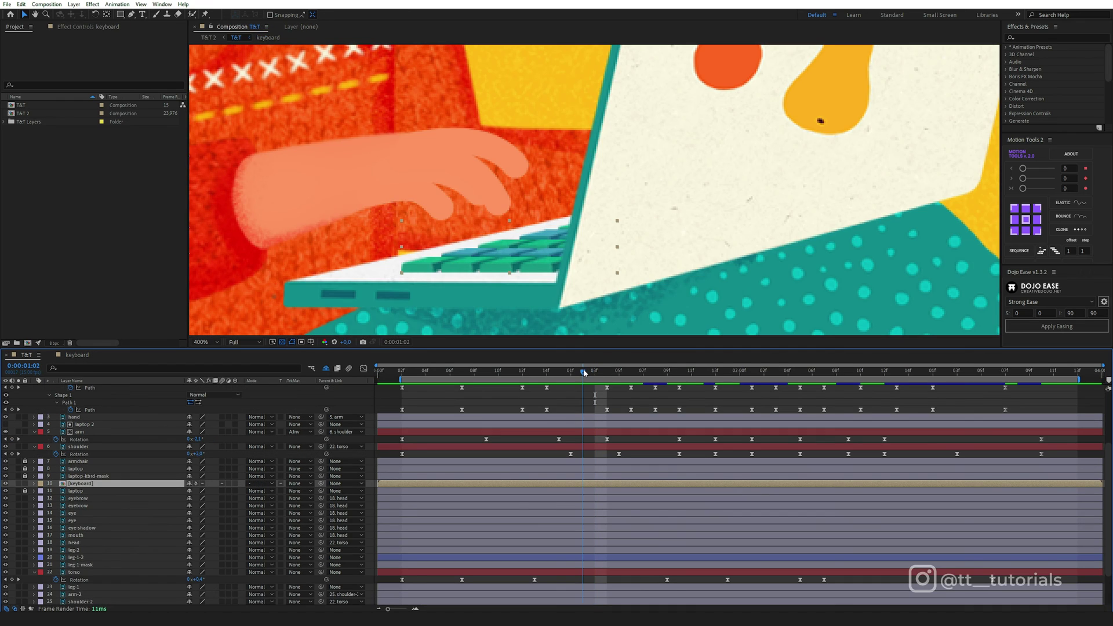
drag(588, 374, 608, 374)
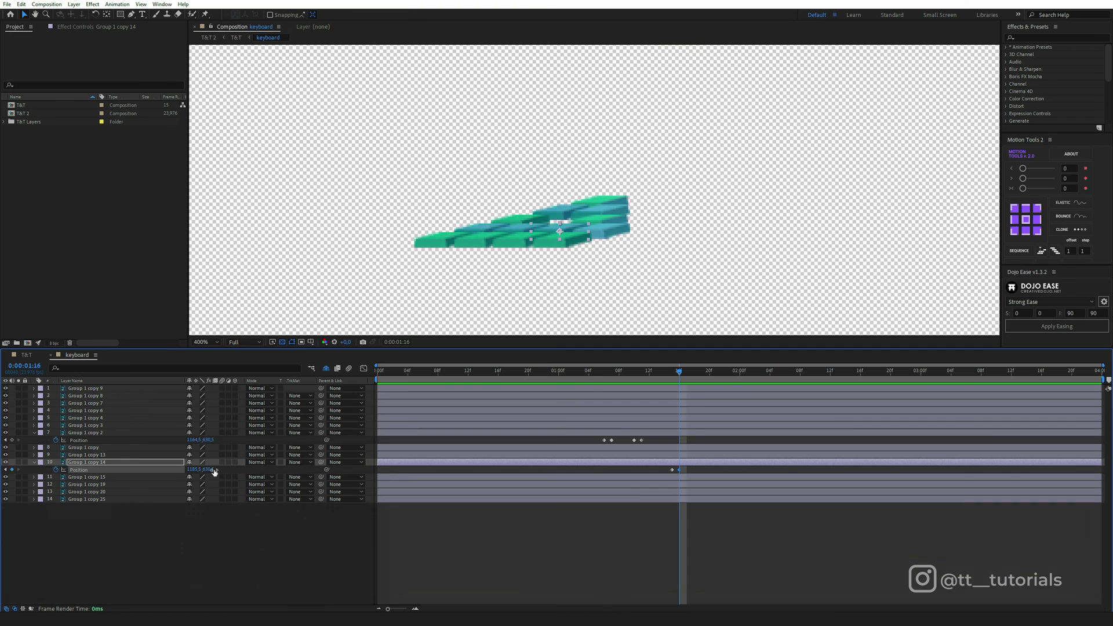
drag(207, 470, 206, 469)
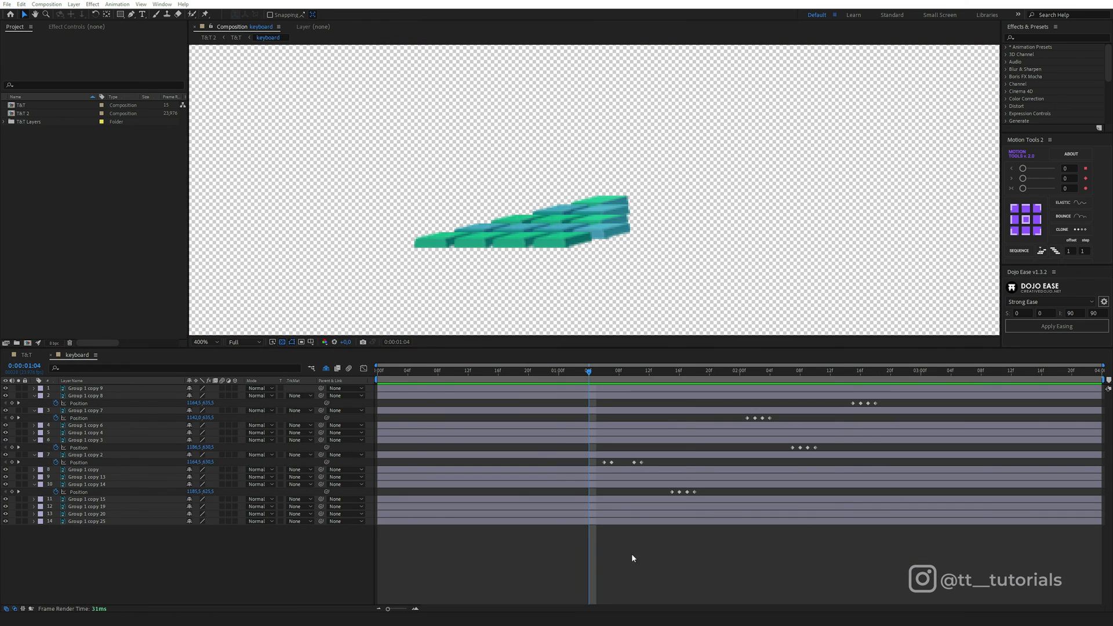
- Play back the T&T composition from frame 2 to check the finger movement against the keyboard keys
click(610, 540)
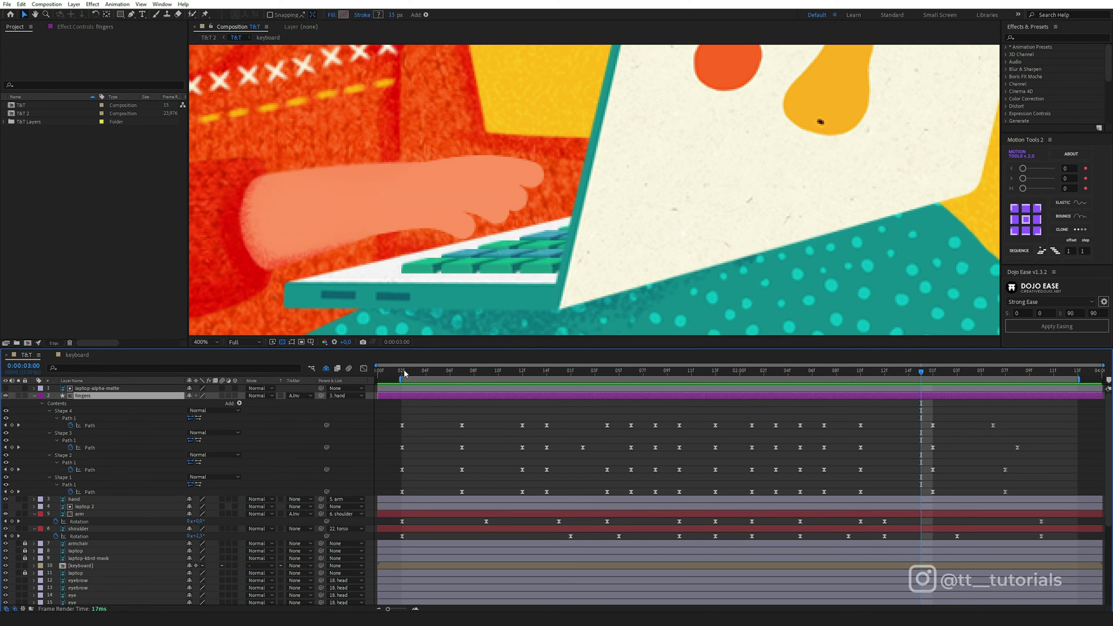
click(404, 372)
key(space)
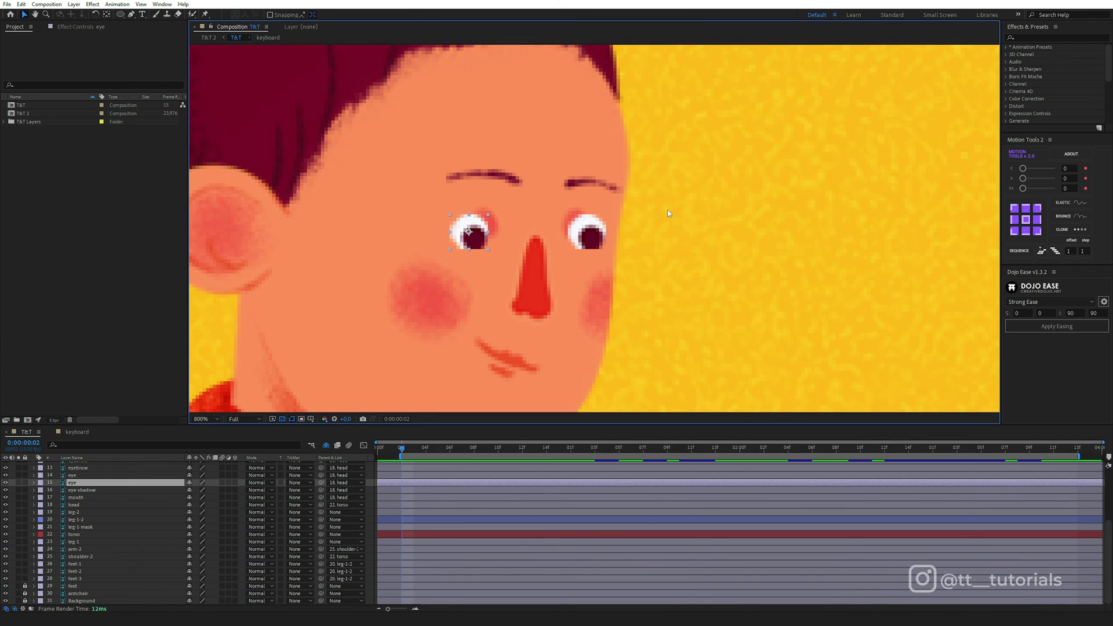
- Create a new shape layer and place it between the eyebrow layers and the eye layers
right_click(743, 198)
mouse_move(771, 202)
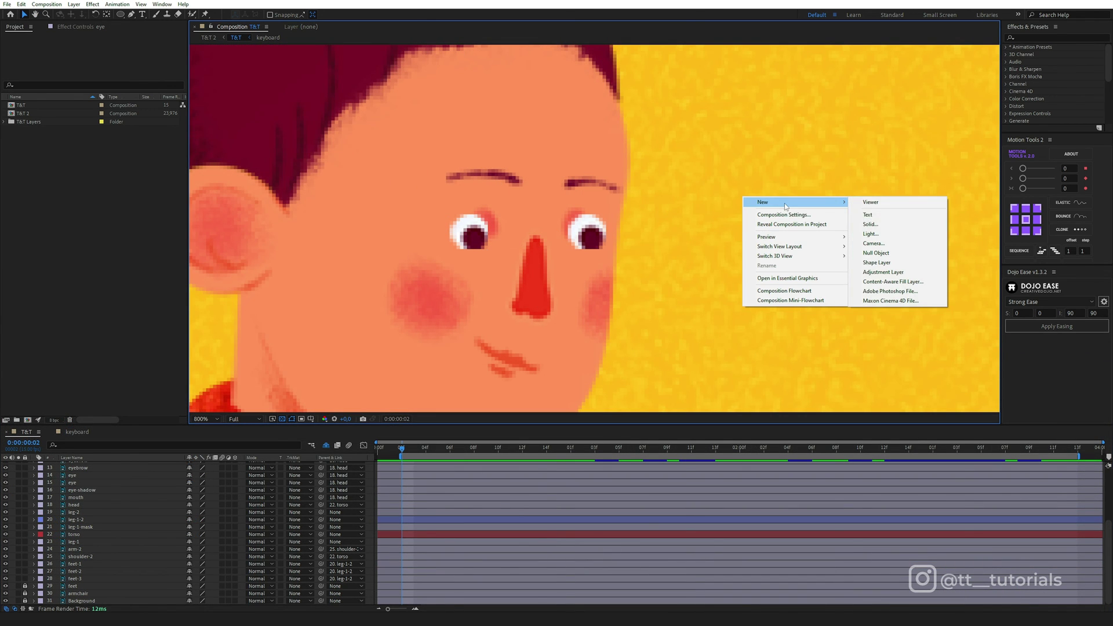
click(896, 265)
key(q)
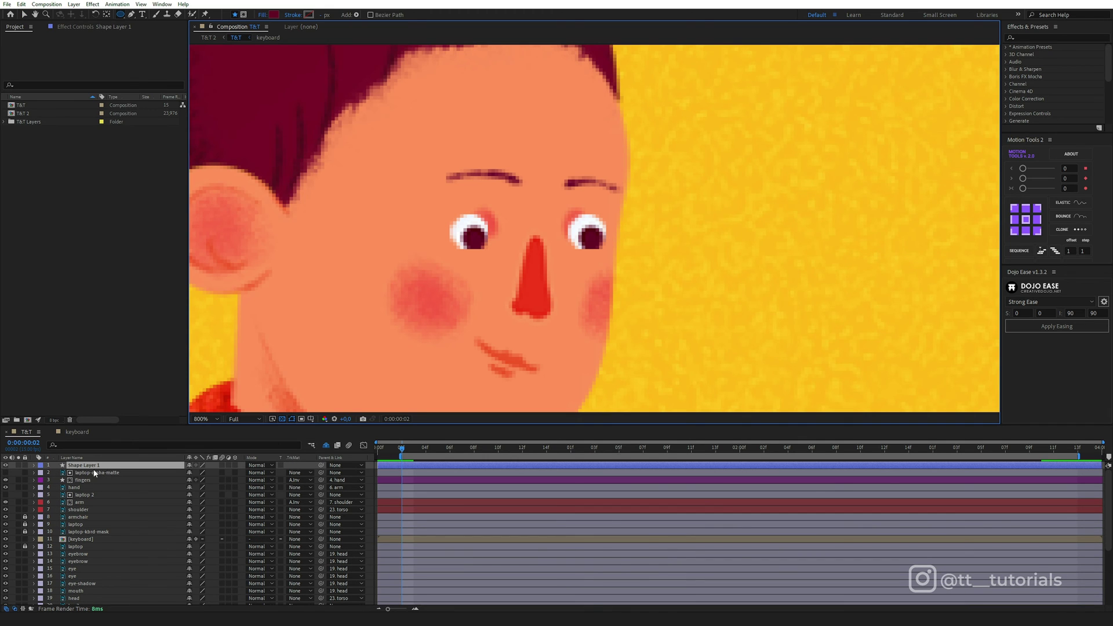
drag(94, 473, 87, 564)
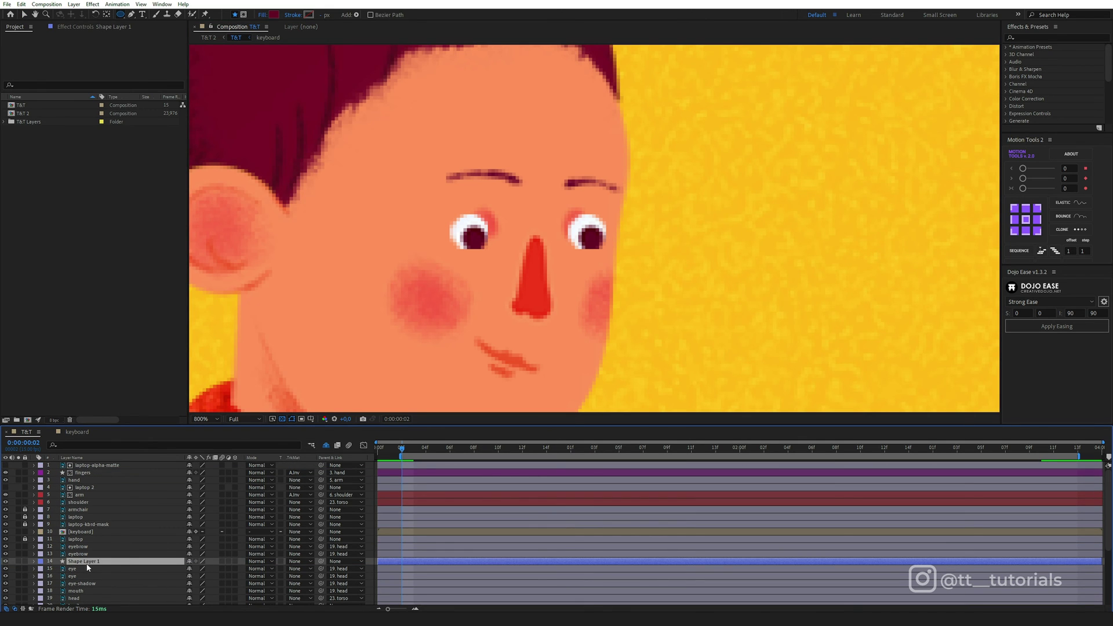
- Sample the eye's white as the shape fill and draw a square about 10 px wide over the nearer eye with the Rectangle tool
drag(123, 18, 148, 22)
click(274, 17)
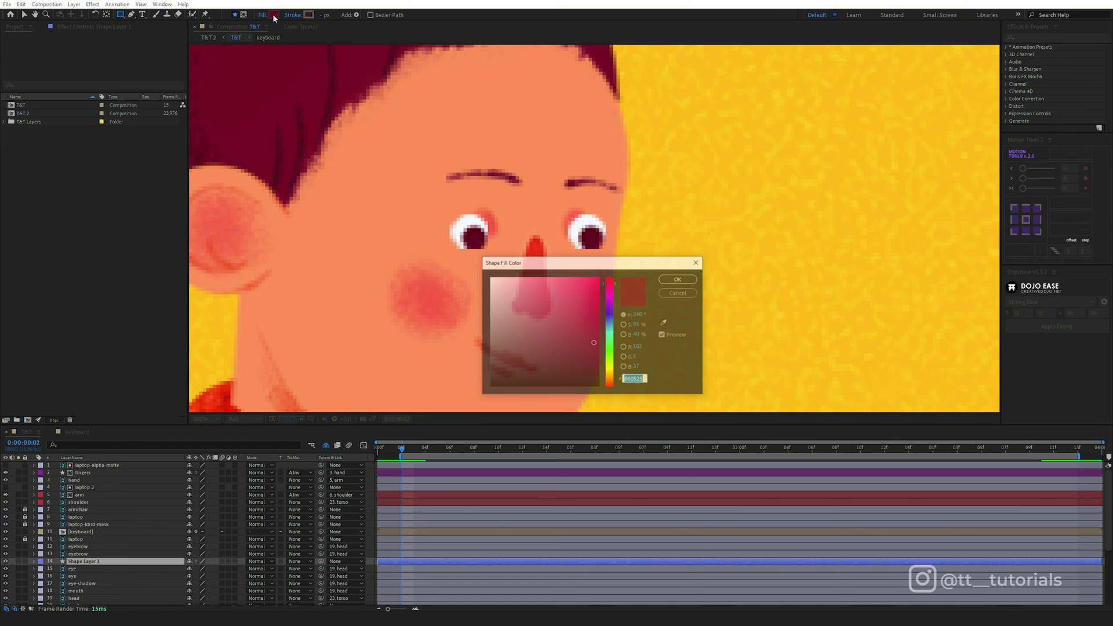
click(472, 216)
click(679, 279)
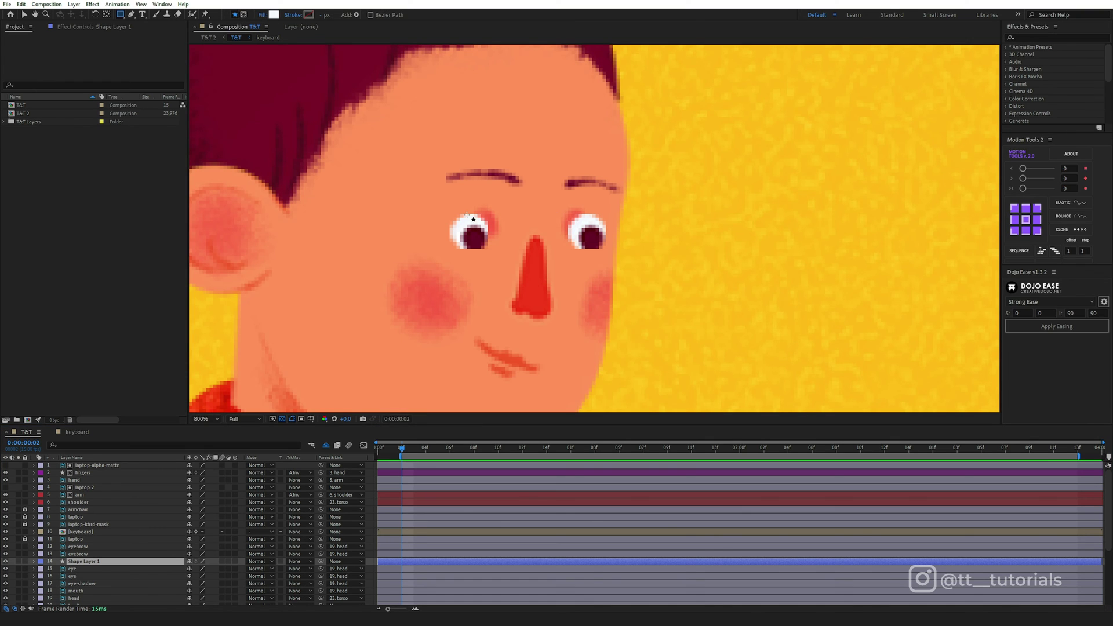
drag(463, 214, 501, 250)
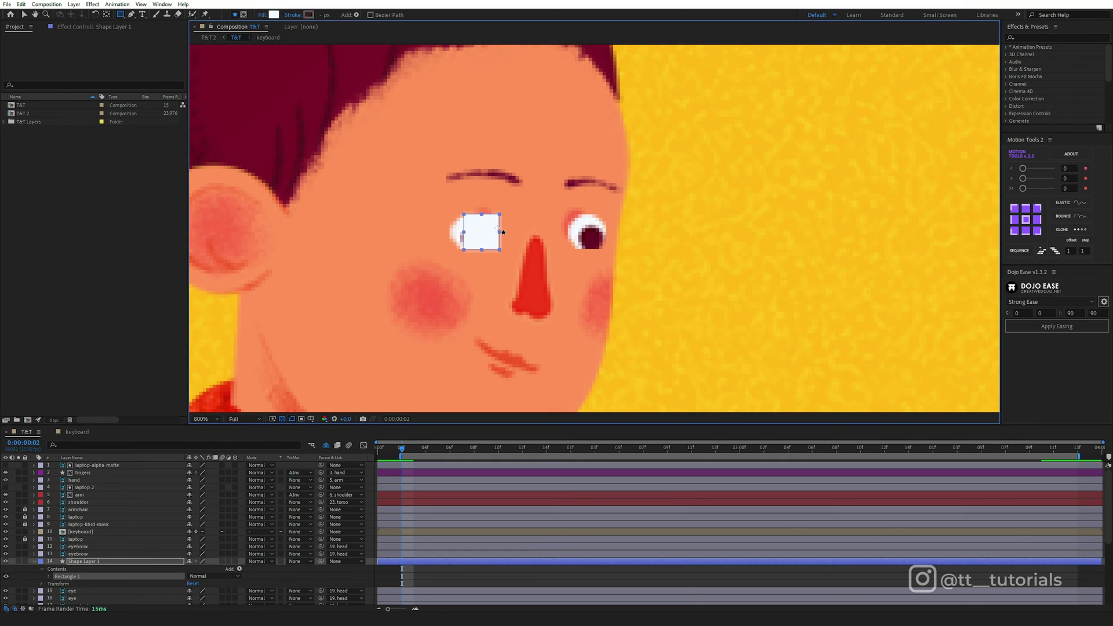
- Set the Roundness of the white rectangle over the eye to 6 to make it a circle
scroll(103, 533, down, 3)
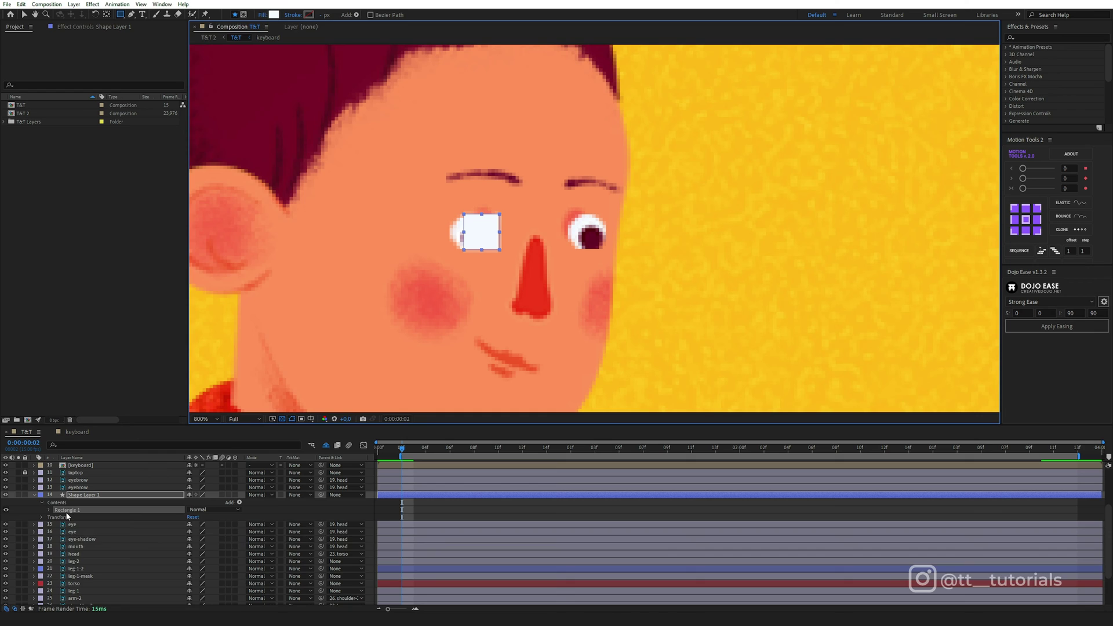
click(50, 510)
click(57, 517)
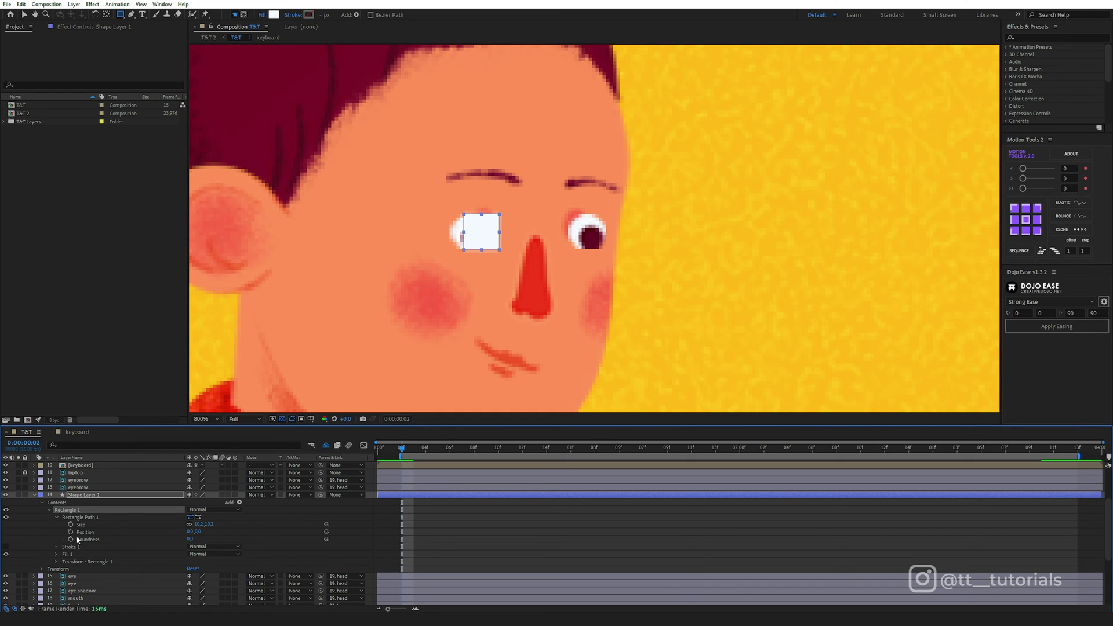
drag(190, 540, 194, 540)
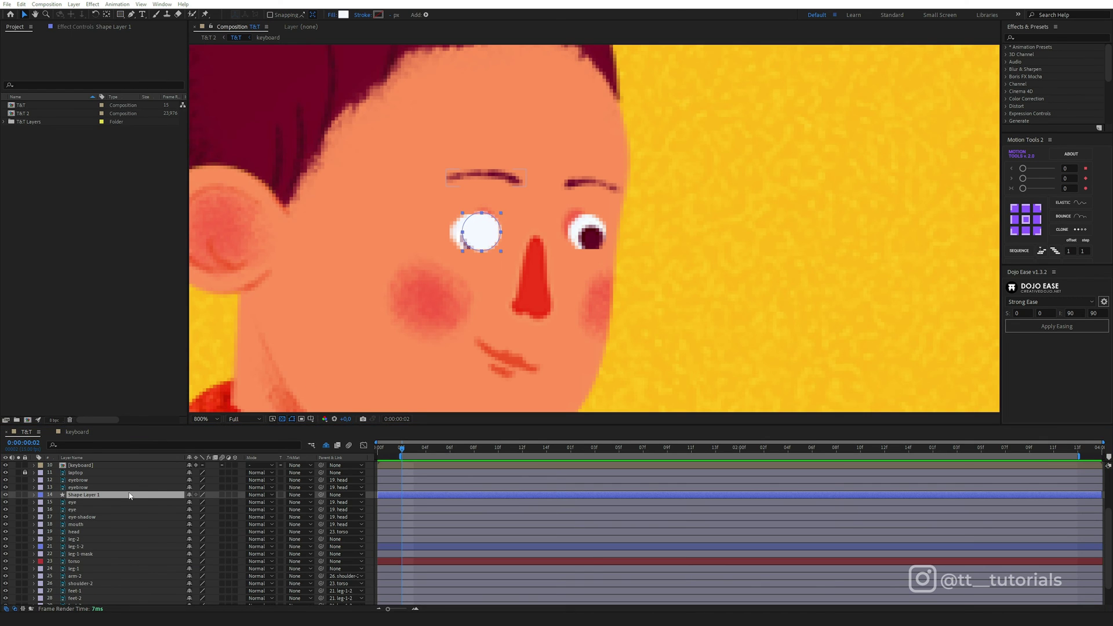
- Duplicate the white circle's shape layer and fill the copy with the dark pupil colour 62001E sampled from the farther eye
key(ctrl+d)
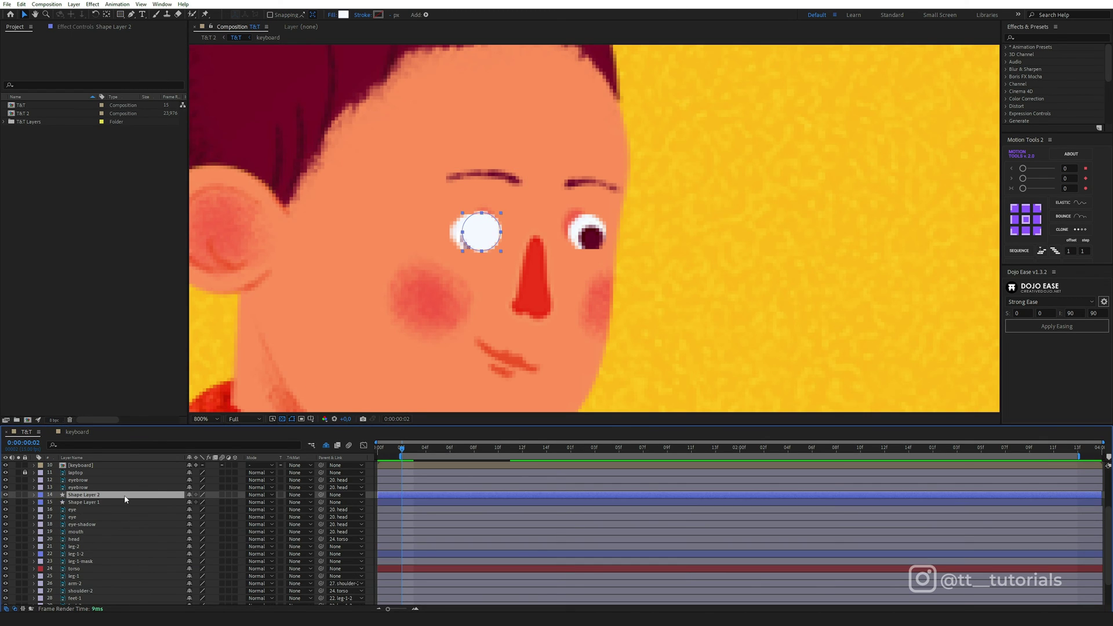
click(344, 15)
click(598, 234)
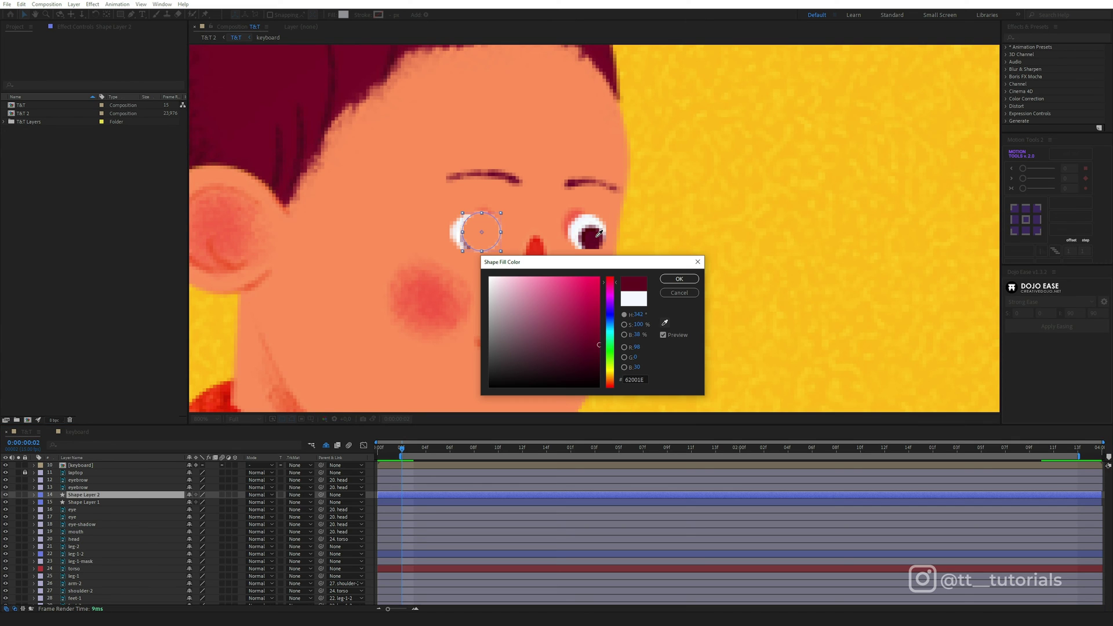
key(Return)
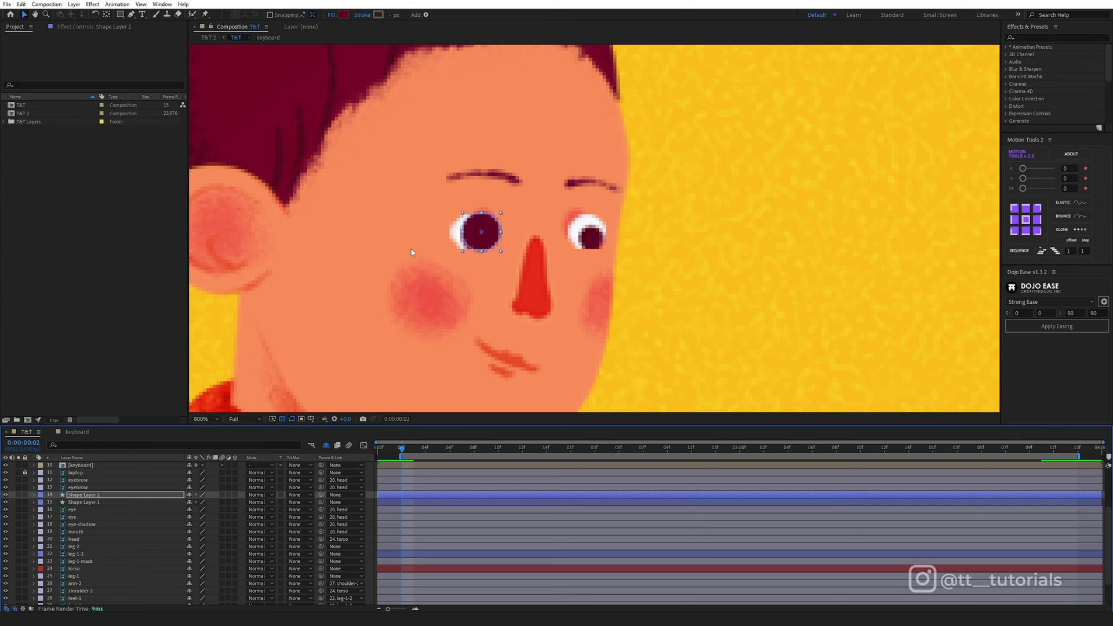
- Set the dark circle's rectangle path size to 8 px and position it over the pupil of the nearer eye
click(33, 495)
click(49, 511)
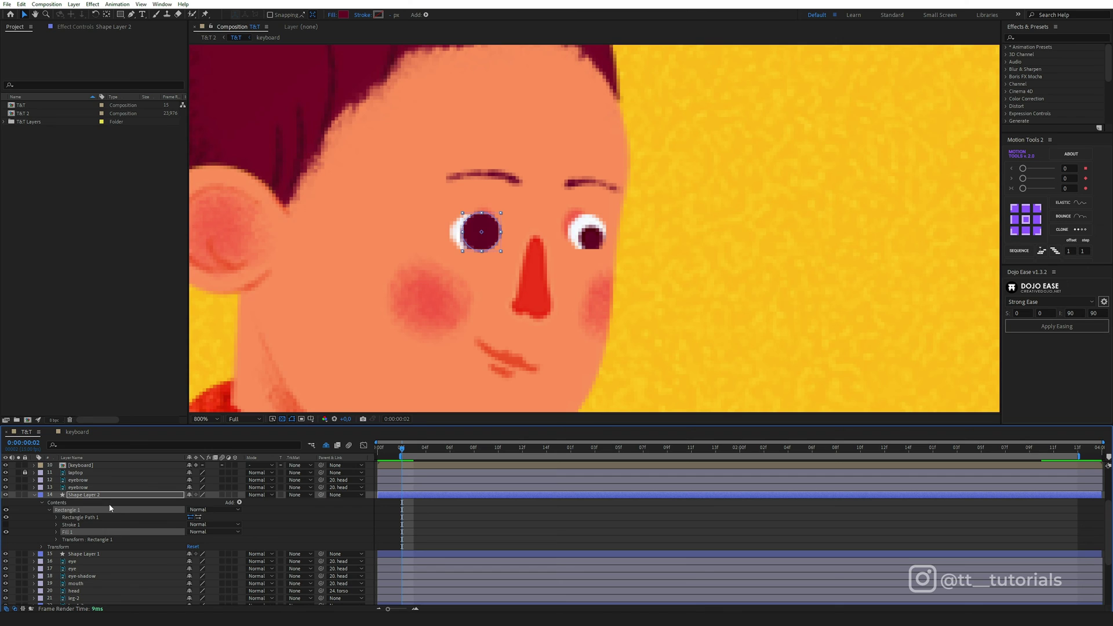
click(55, 517)
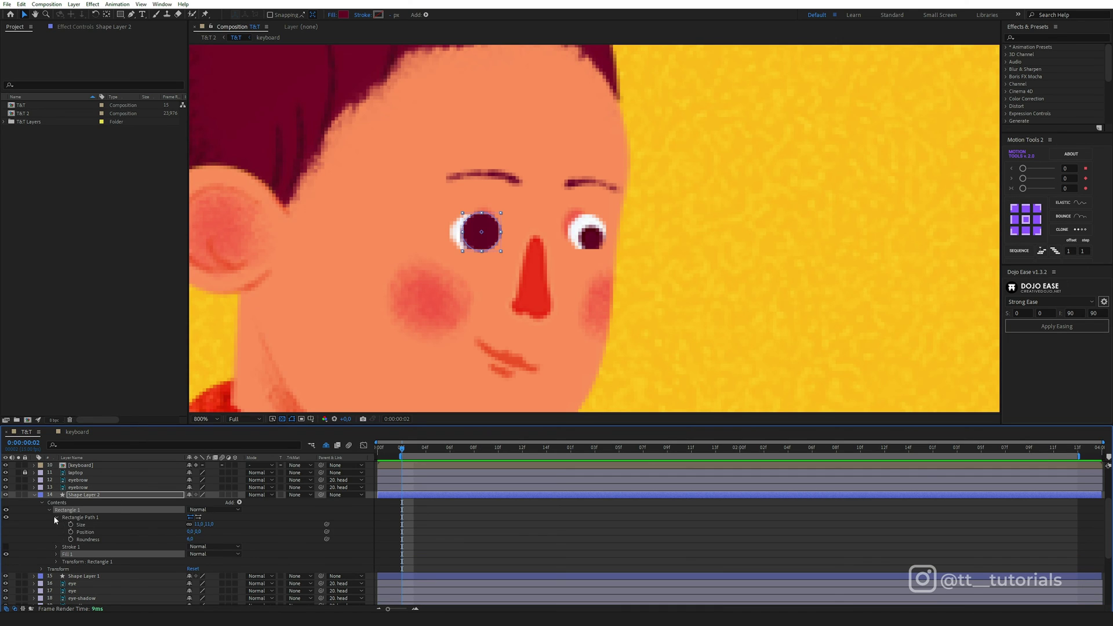
text(8)
key(Return)
drag(490, 230, 492, 234)
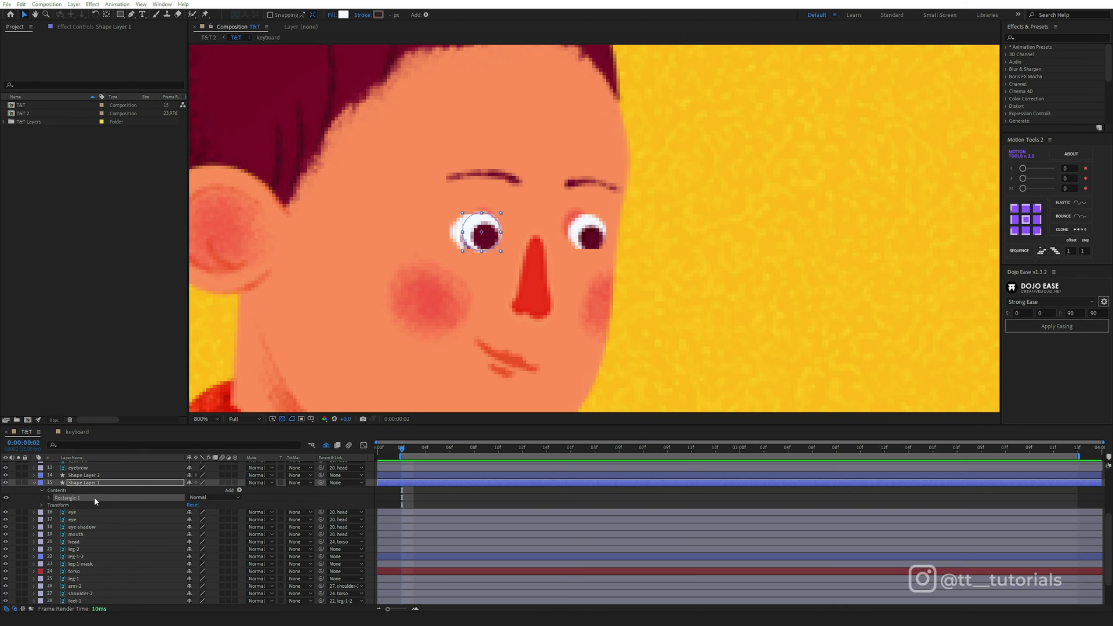
- Duplicate the rectangles inside the white and dark shape layers and shift the copies horizontally to build the second eye and pupil
click(93, 498)
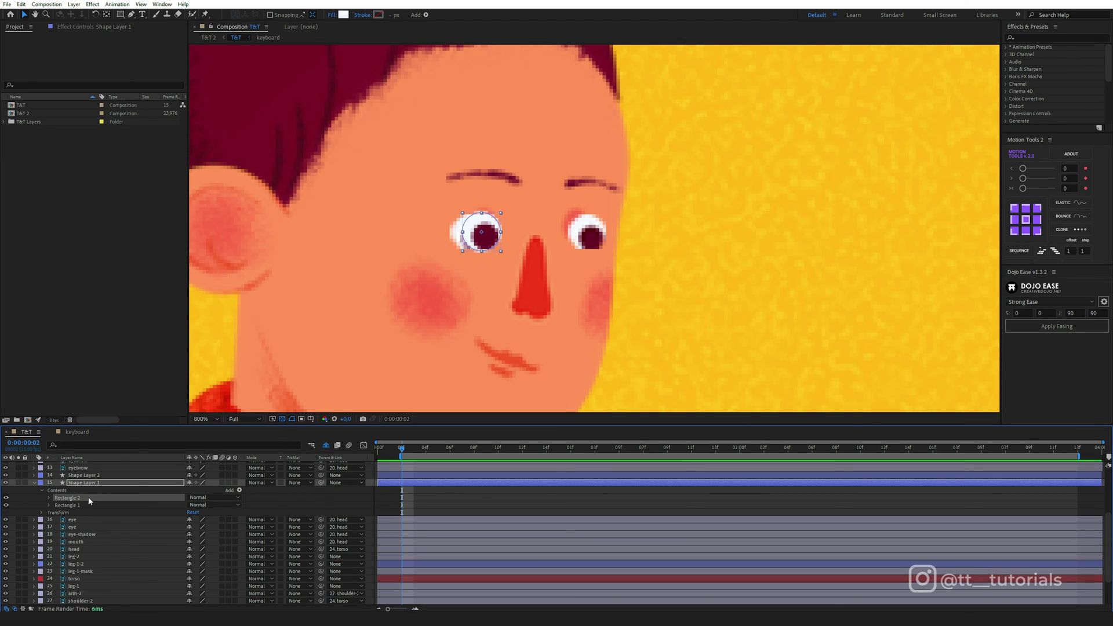
click(49, 497)
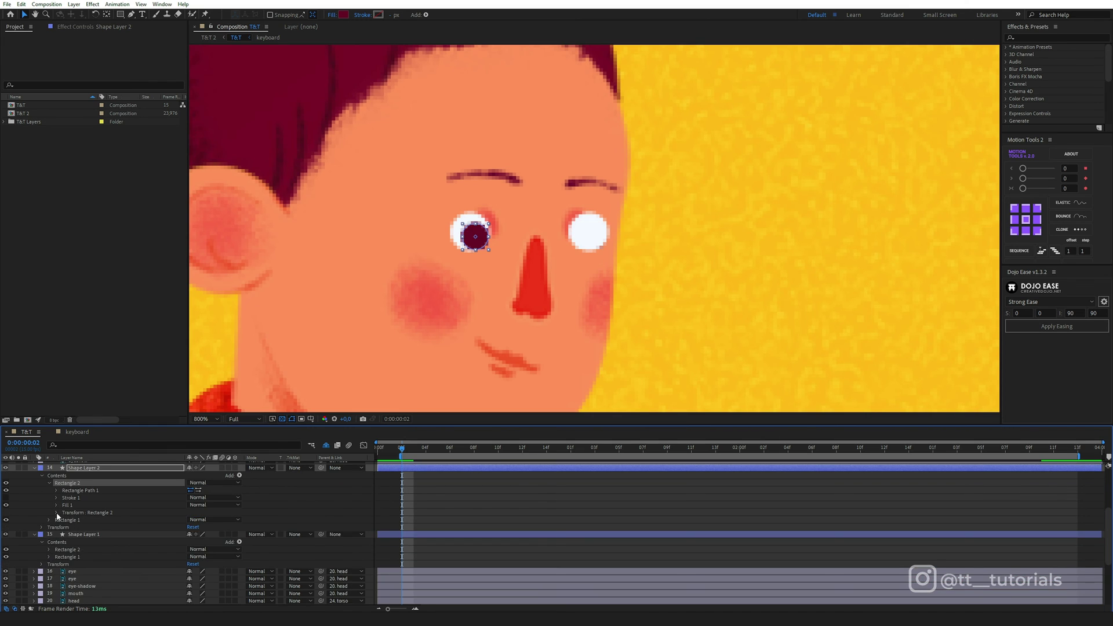
click(57, 512)
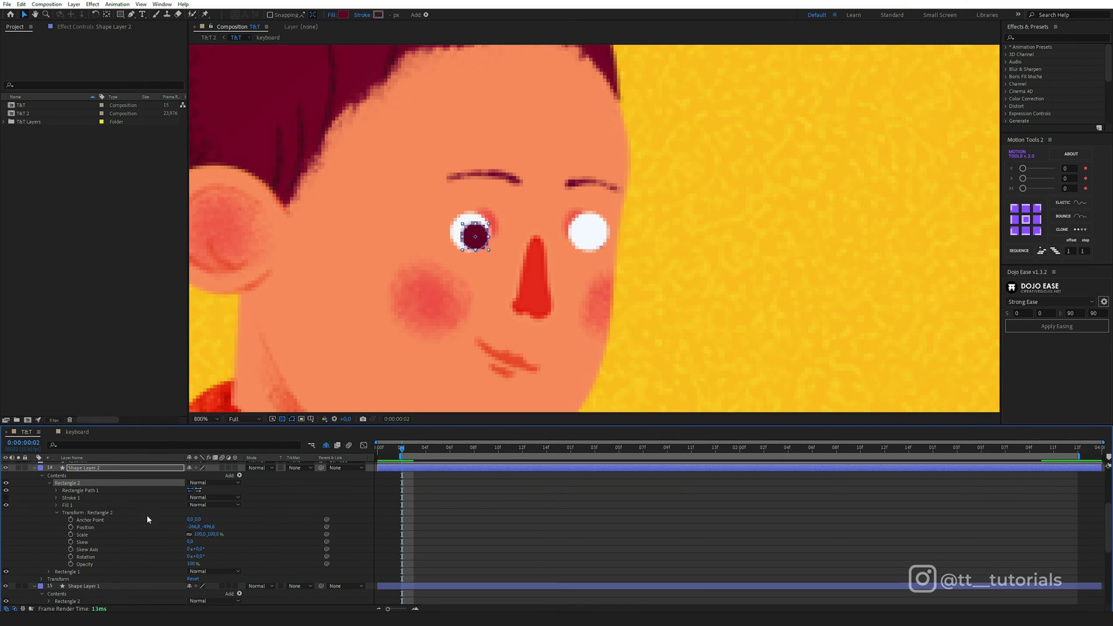
drag(194, 529, 212, 529)
- Duplicate the eyes layer above pupils, rename it "pupils matte" and set it as the pupils layer's alpha matte
click(82, 504)
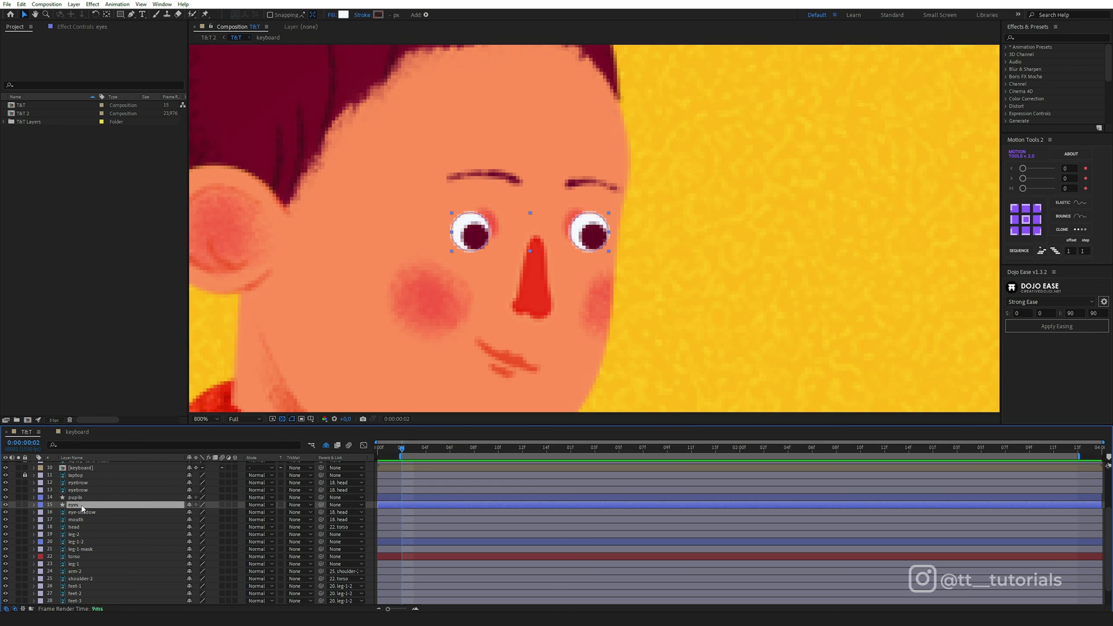
key(ctrl+d)
drag(81, 505, 78, 497)
right_click(78, 497)
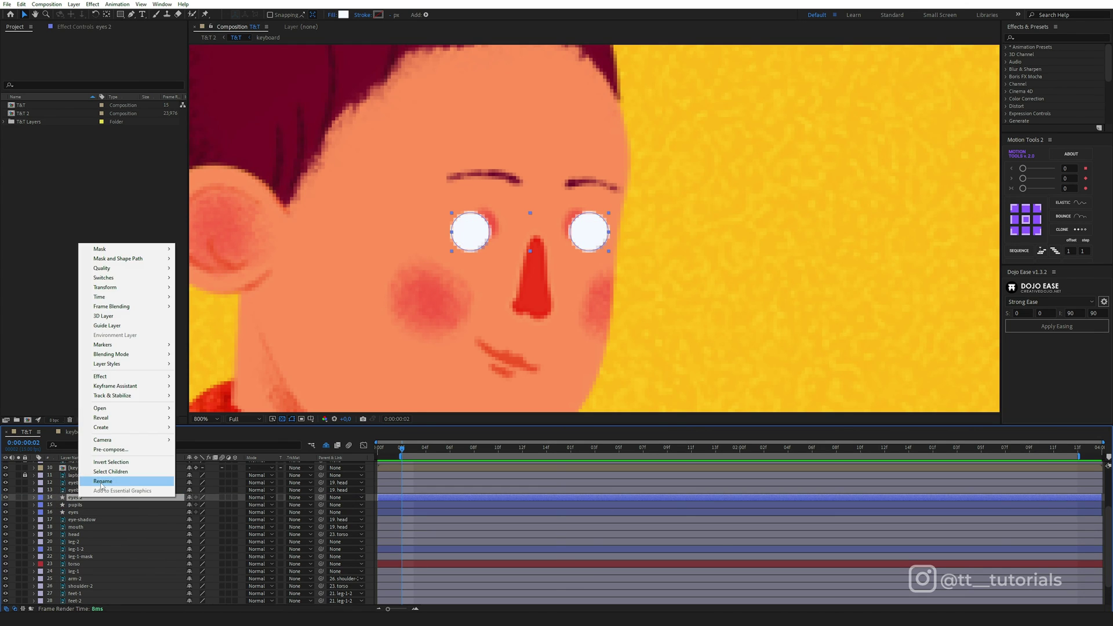
click(99, 481)
text(matte)
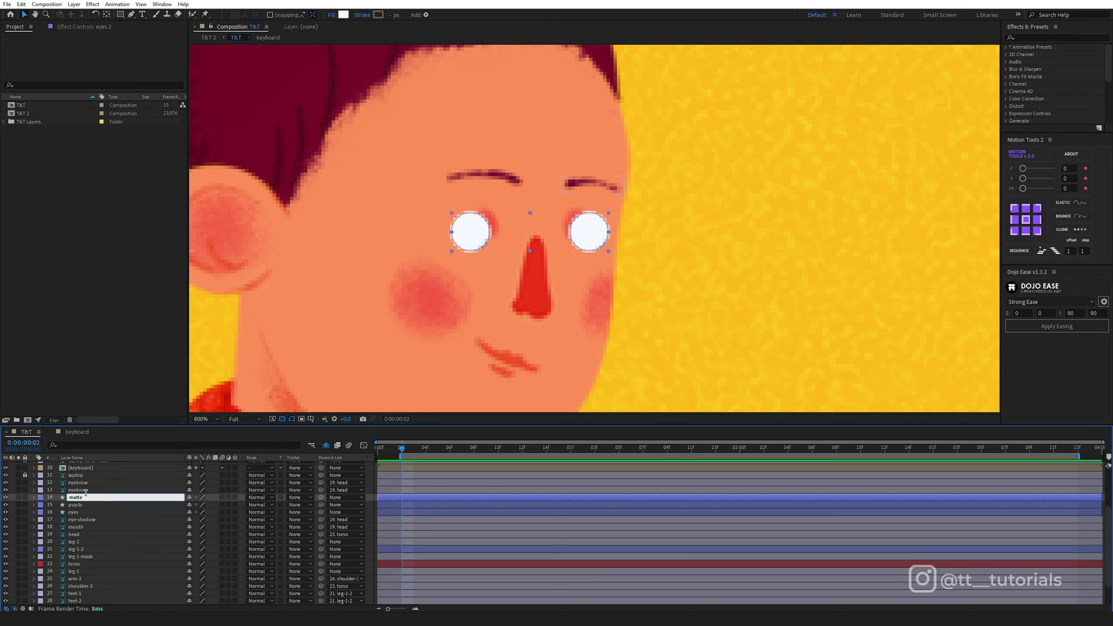
text(ils)
key(Return)
click(299, 505)
click(313, 526)
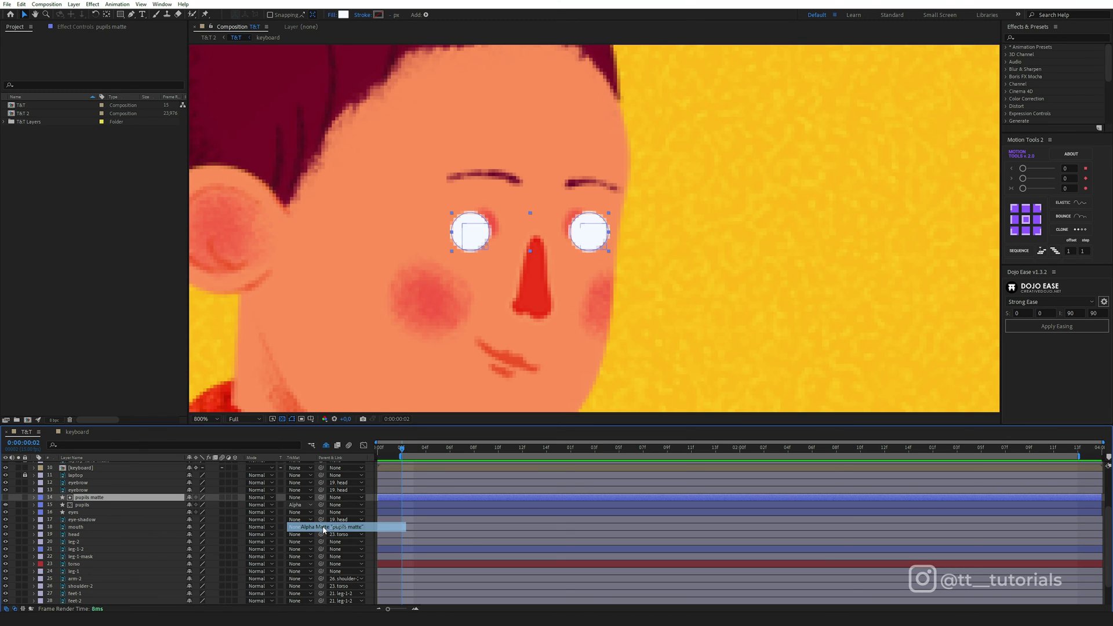
- Try shifting the pupils layer sideways past the edges of the eyes to test the matte, and undo the move
click(104, 507)
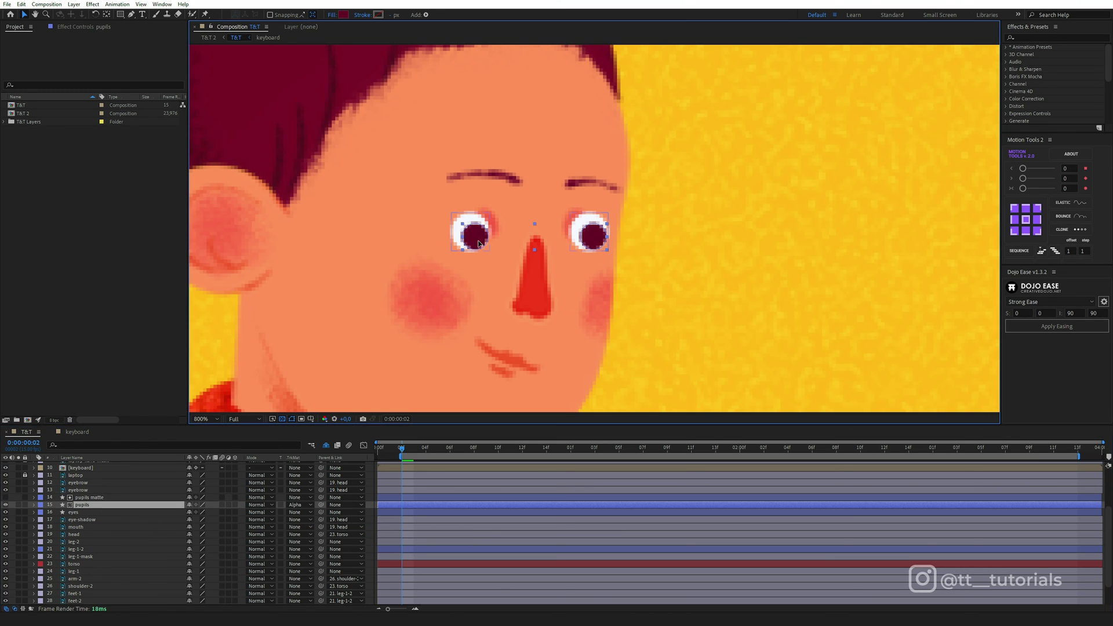
drag(479, 244, 496, 234)
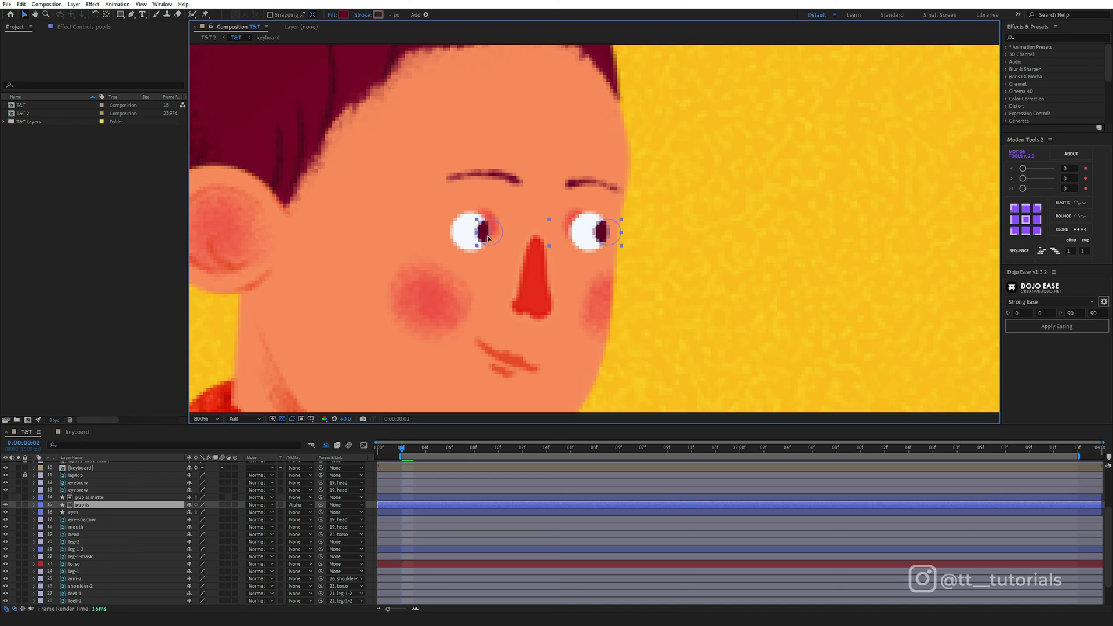
key(F2)
key(ctrl+z)
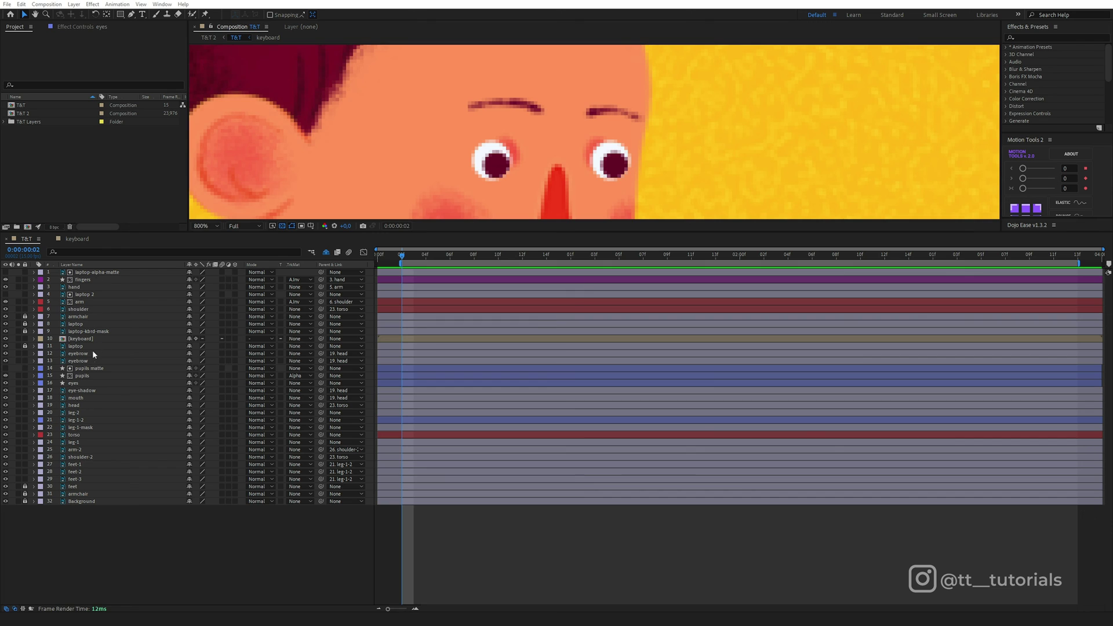
- Set the height of Rectangle 1 in the eyes layer to 11 and parent pupils matte, pupils and eyes to head
click(88, 383)
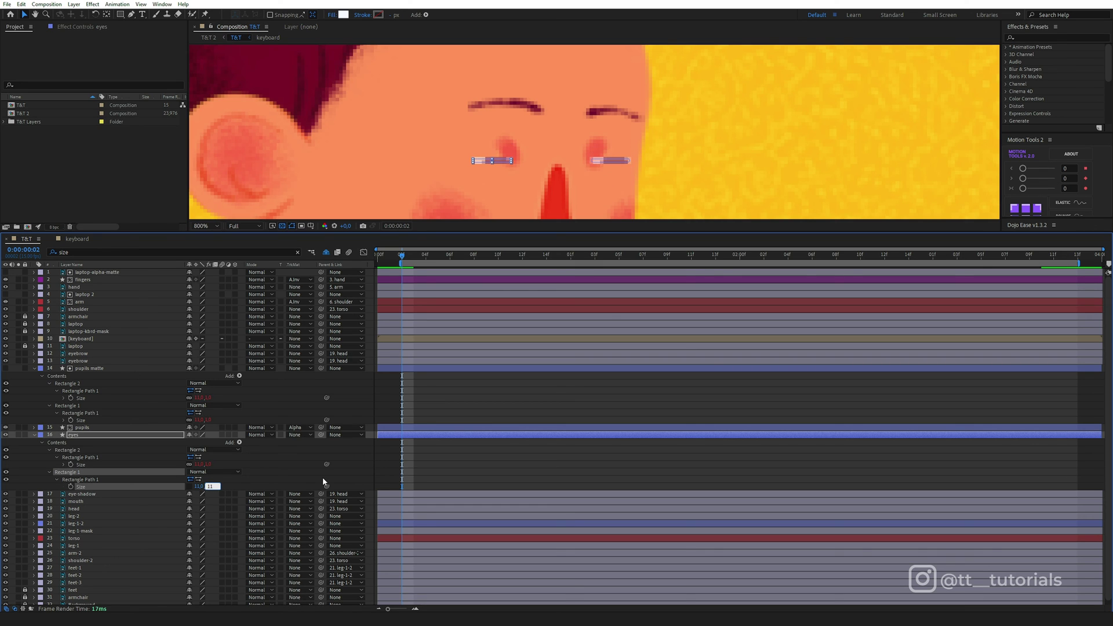
key(Return)
click(363, 474)
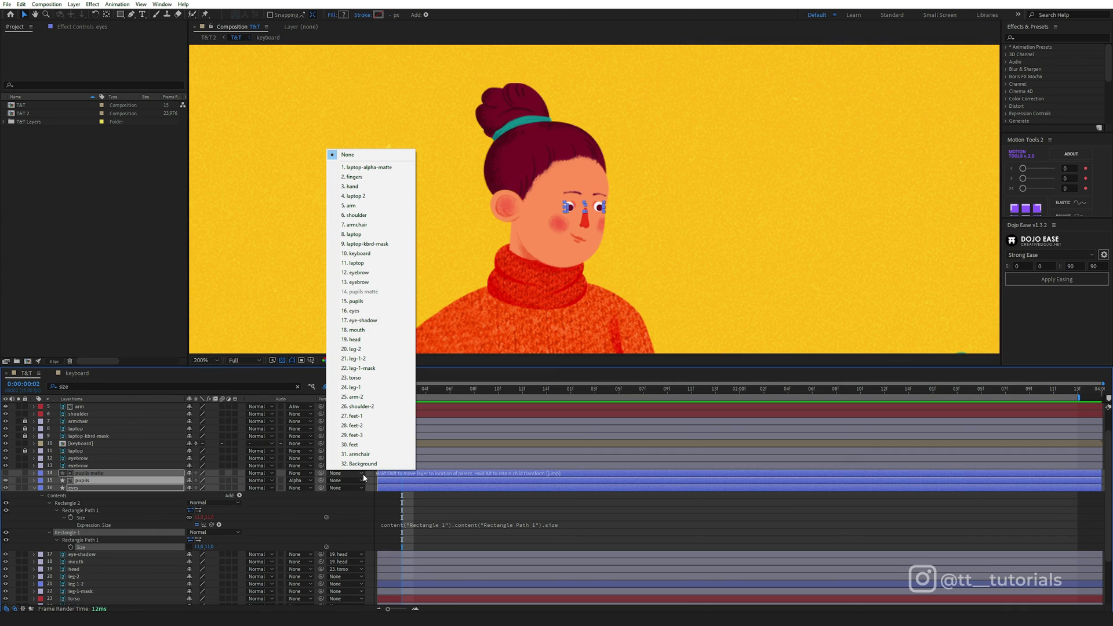
click(362, 341)
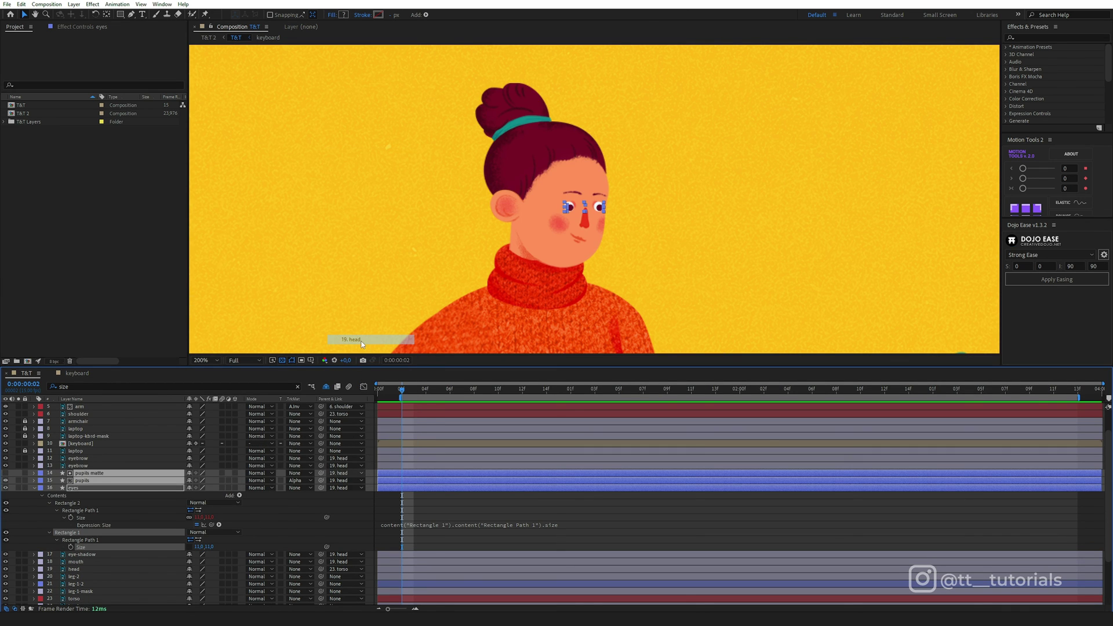
click(240, 549)
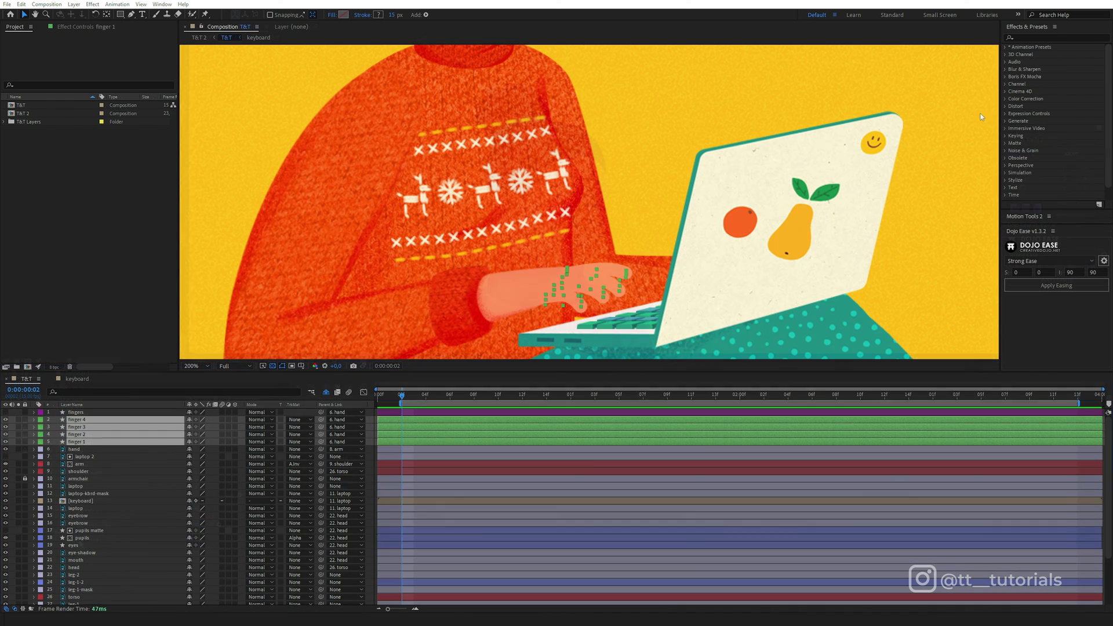
- Pre-compose the finger 1 to finger 4 layers as "fingers-with-shadow" and open the new composition
click(728, 5)
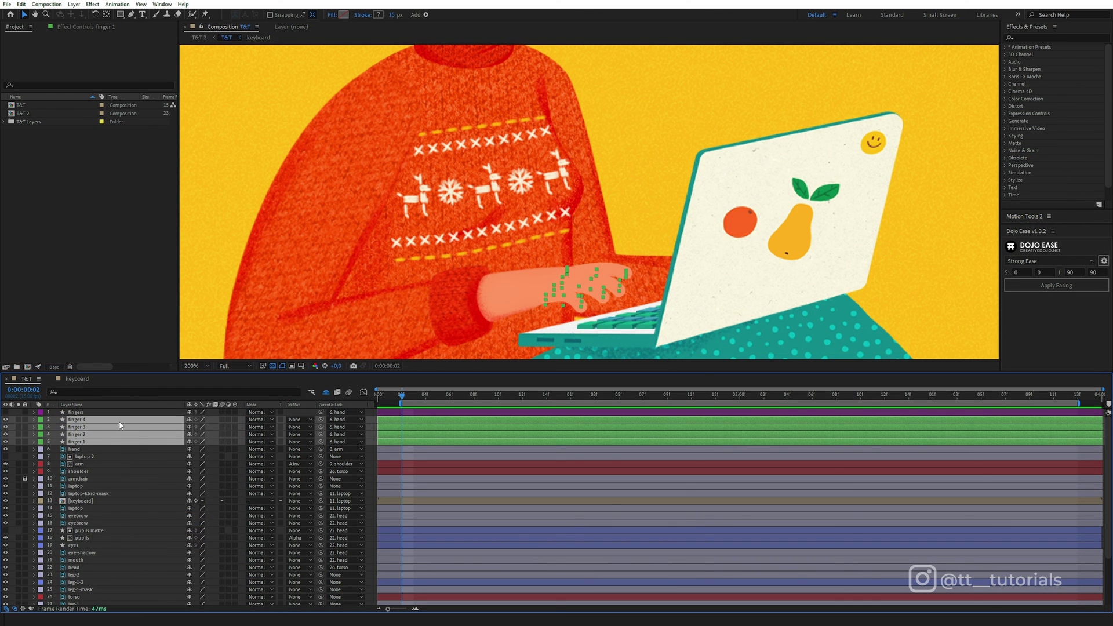
key(ctrl+shift+c)
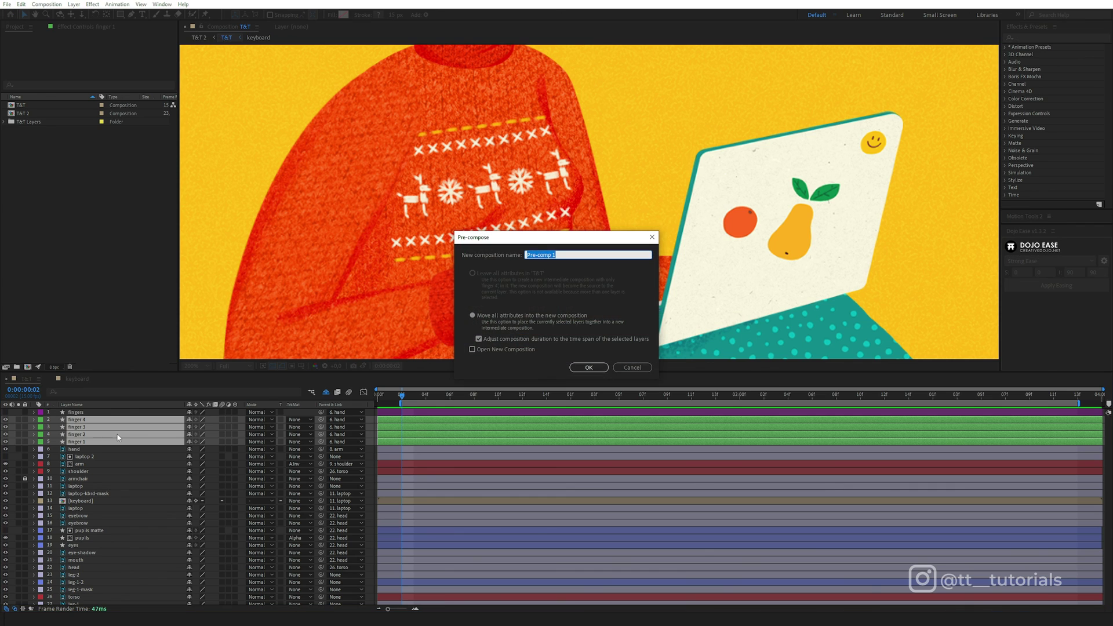
text(fingers-with-shadow)
key(Return)
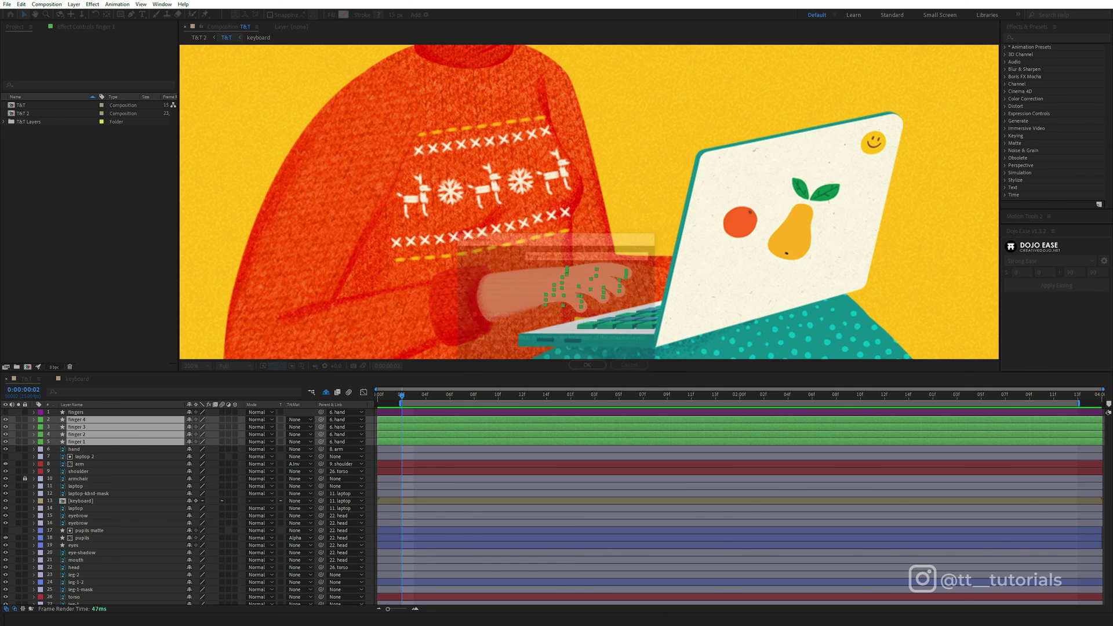
double_click(92, 419)
- Add an Inner Shadow layer style to the finger 4 layer
right_click(98, 416)
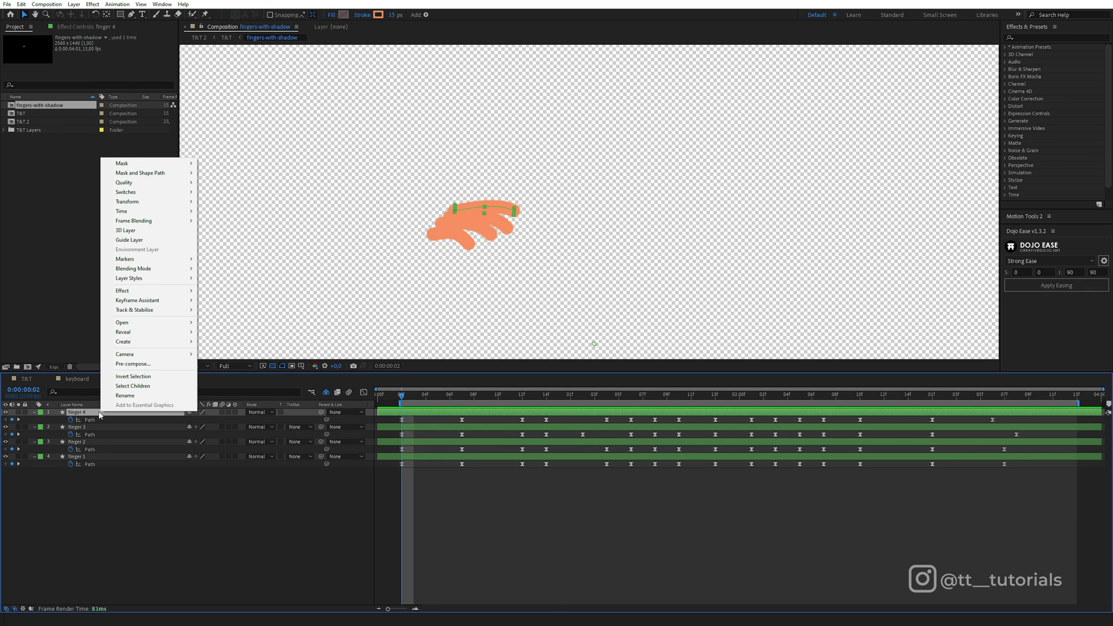
mouse_move(143, 280)
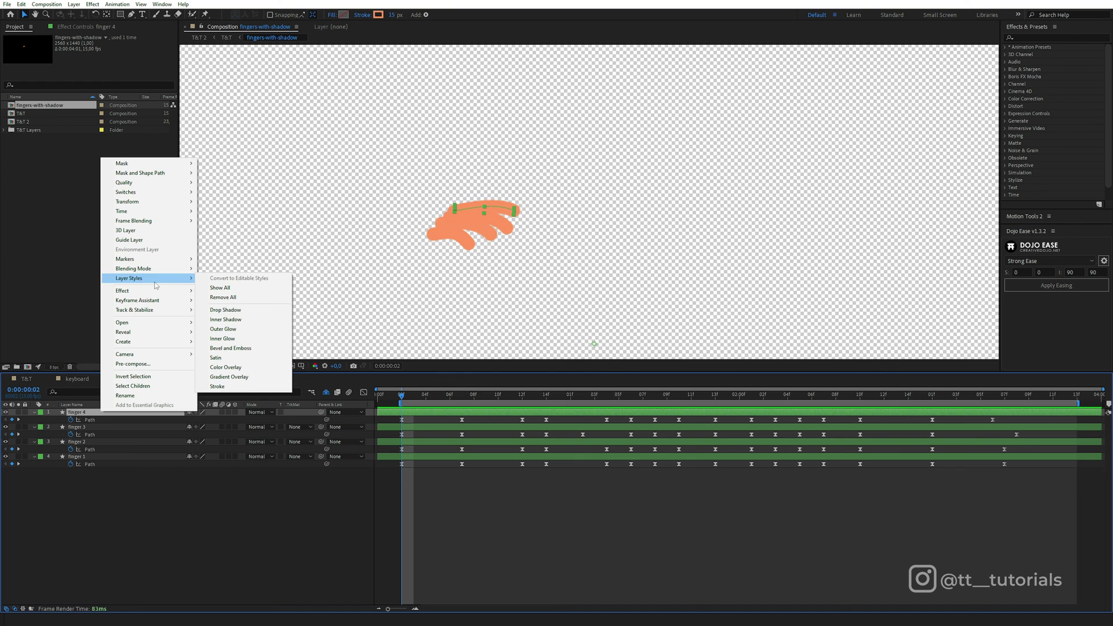
click(226, 319)
key(period)
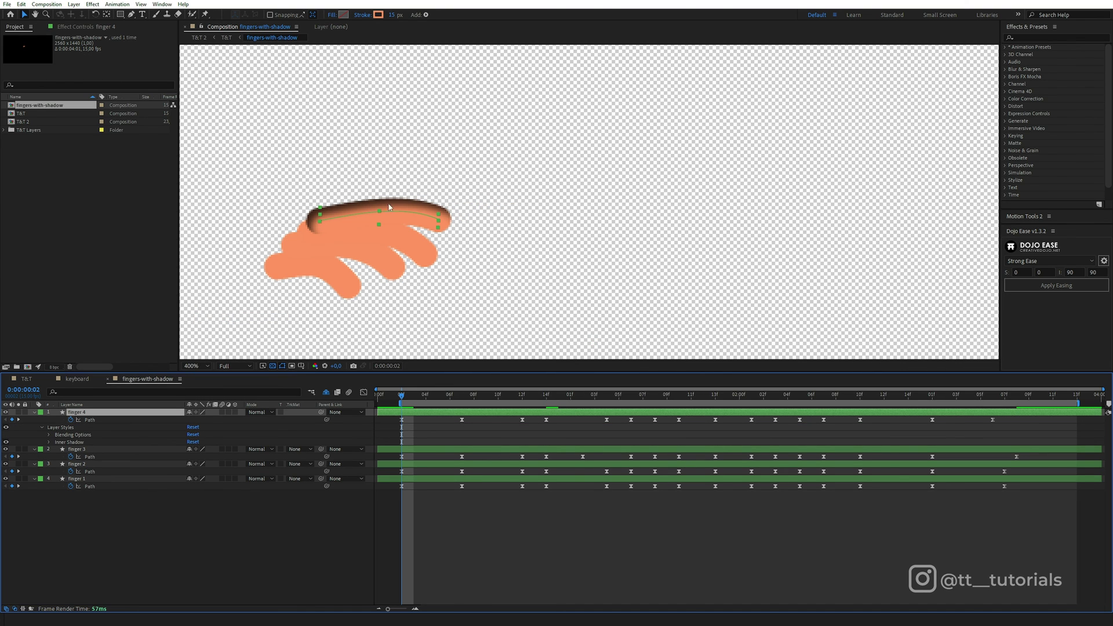
- Set finger 4's inner shadow colour to red F23030, add noise to it and adjust its angle
click(50, 442)
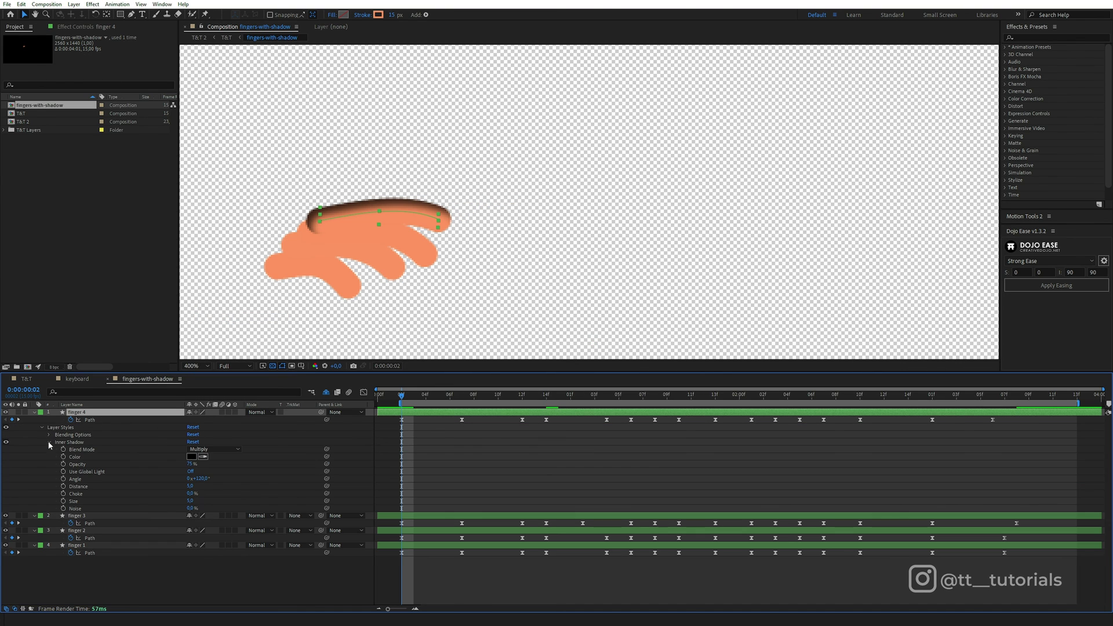
click(192, 457)
click(540, 255)
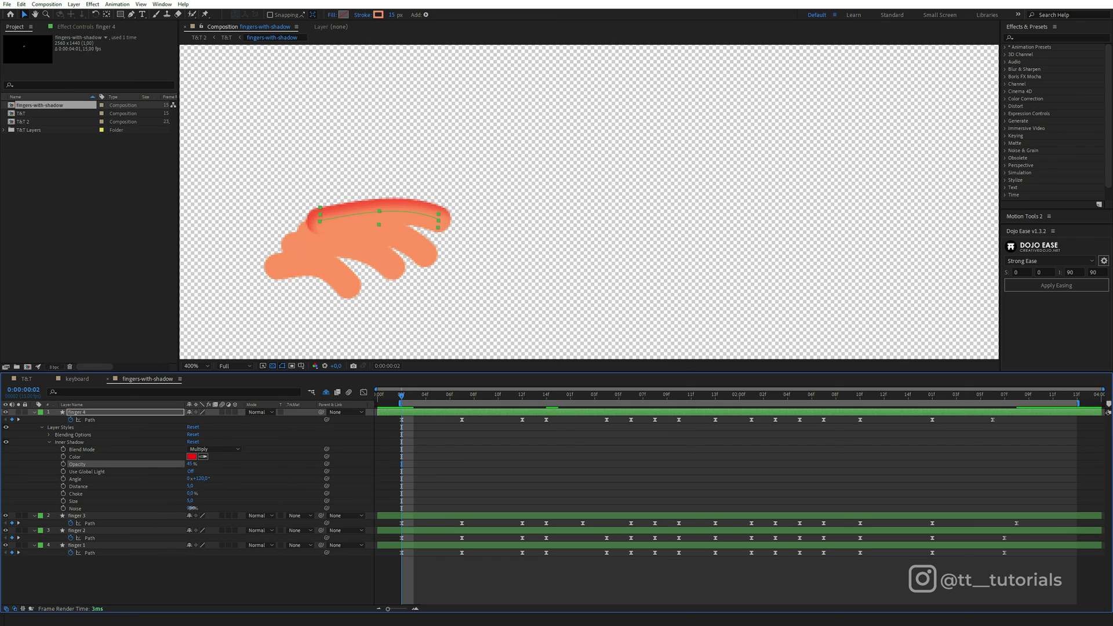
drag(189, 508, 195, 507)
mouse_move(198, 478)
mouse_down()
mouse_move(152, 478)
mouse_move(189, 478)
mouse_up()
- Paste the inner shadow style onto fingers 3, 2 and 1, and move finger 1 and finger 2 above finger 4
click(90, 450)
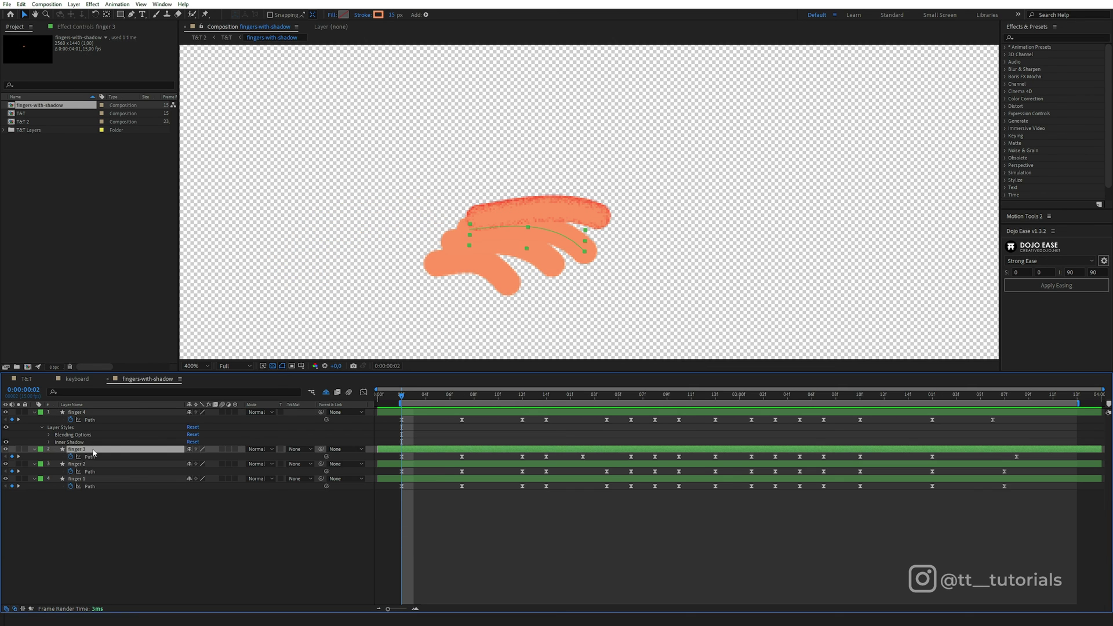
key(ctrl+v)
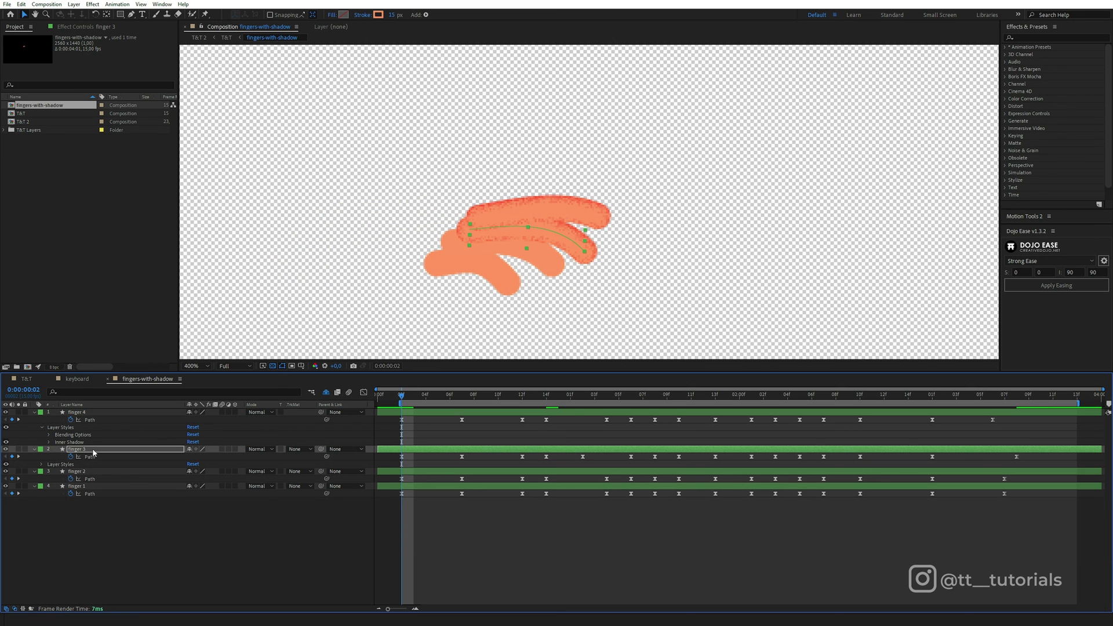
click(87, 472)
key(ctrl+v)
click(91, 492)
key(ctrl+v)
drag(89, 495, 87, 412)
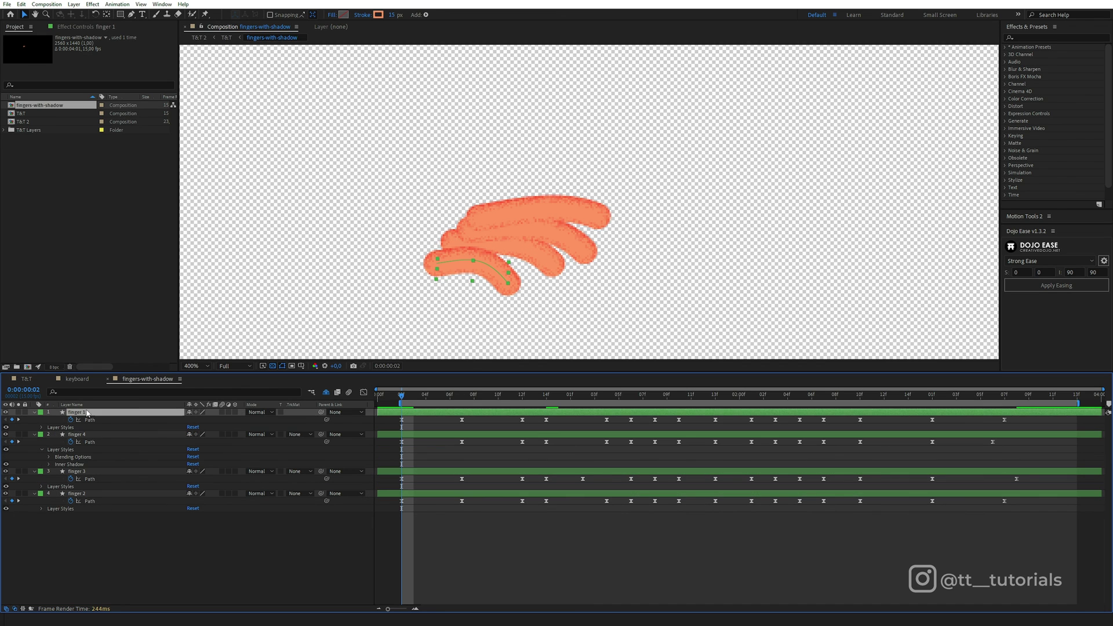
drag(89, 497, 90, 431)
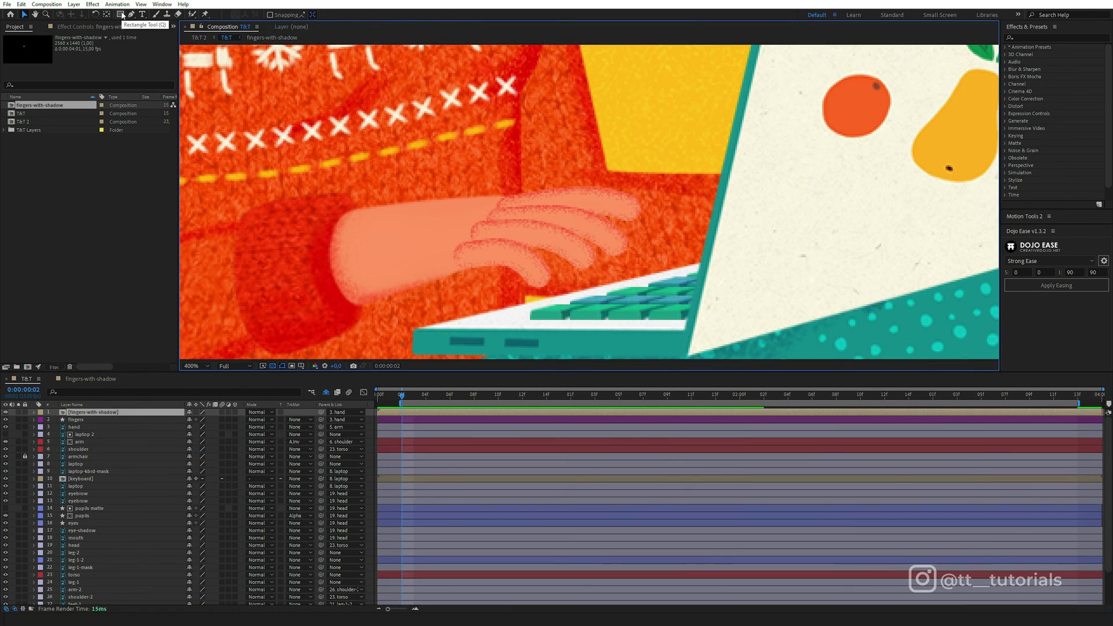
- Draw a rectangle with a linear gradient fill covering the fingers in the T&T composition
click(122, 14)
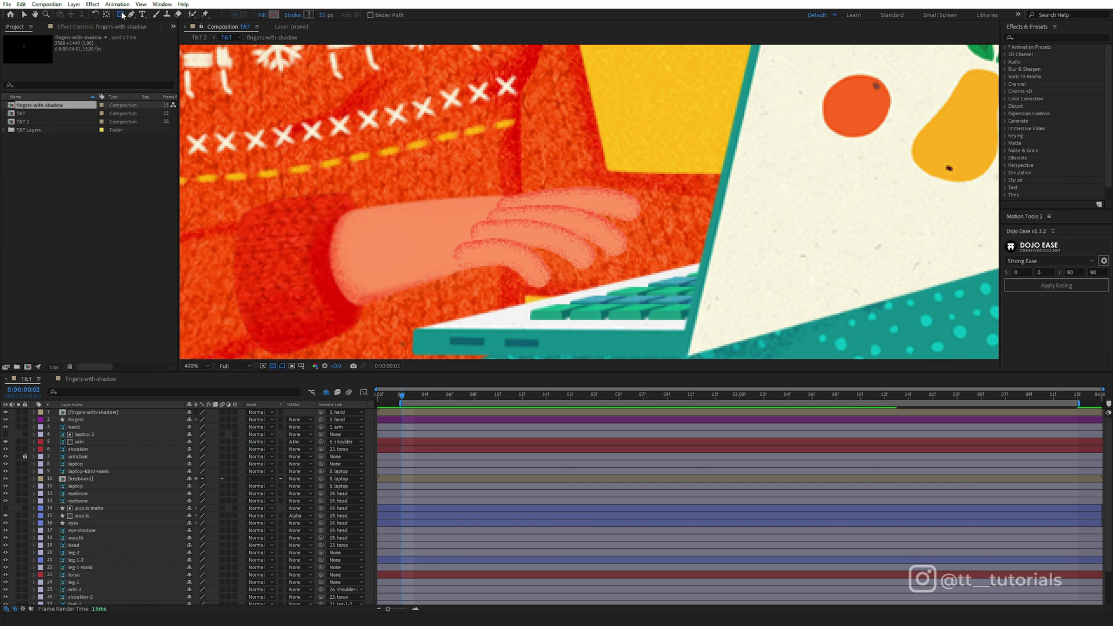
click(263, 15)
click(542, 269)
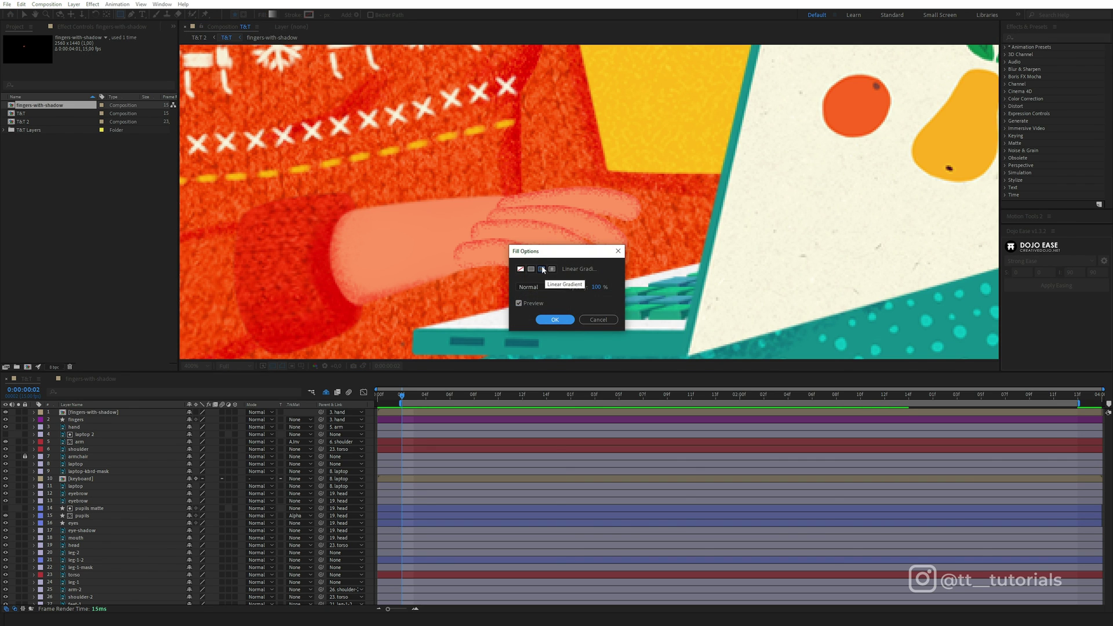
click(554, 319)
drag(406, 165, 662, 306)
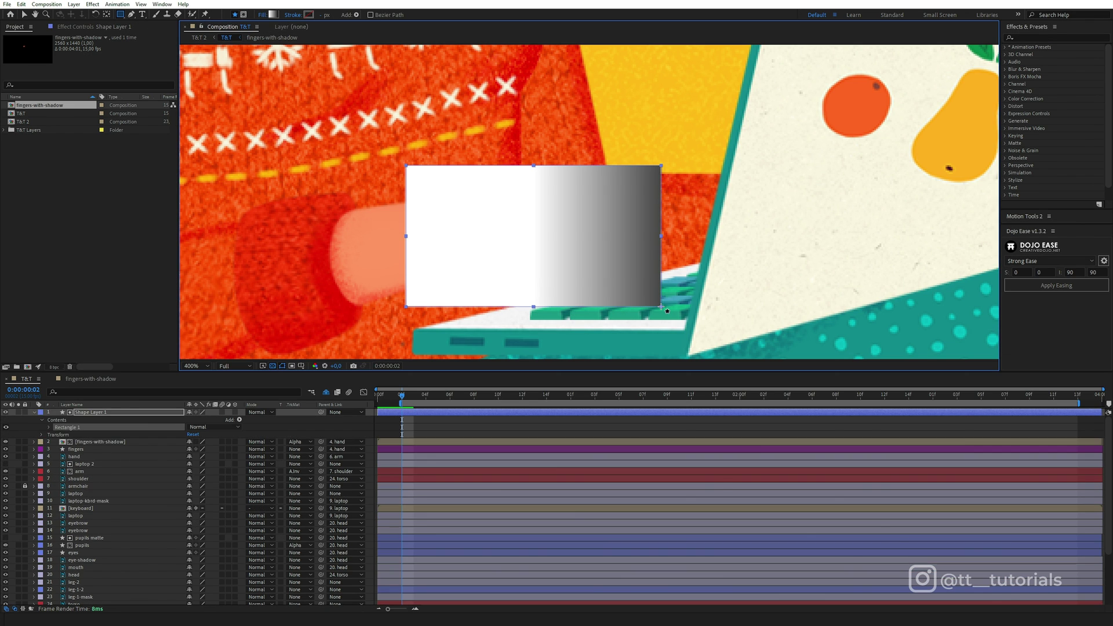
- Set the end opacity stop of the rectangle's gradient to 0% so the fill fades to transparent
click(50, 427)
click(57, 450)
click(201, 494)
click(667, 309)
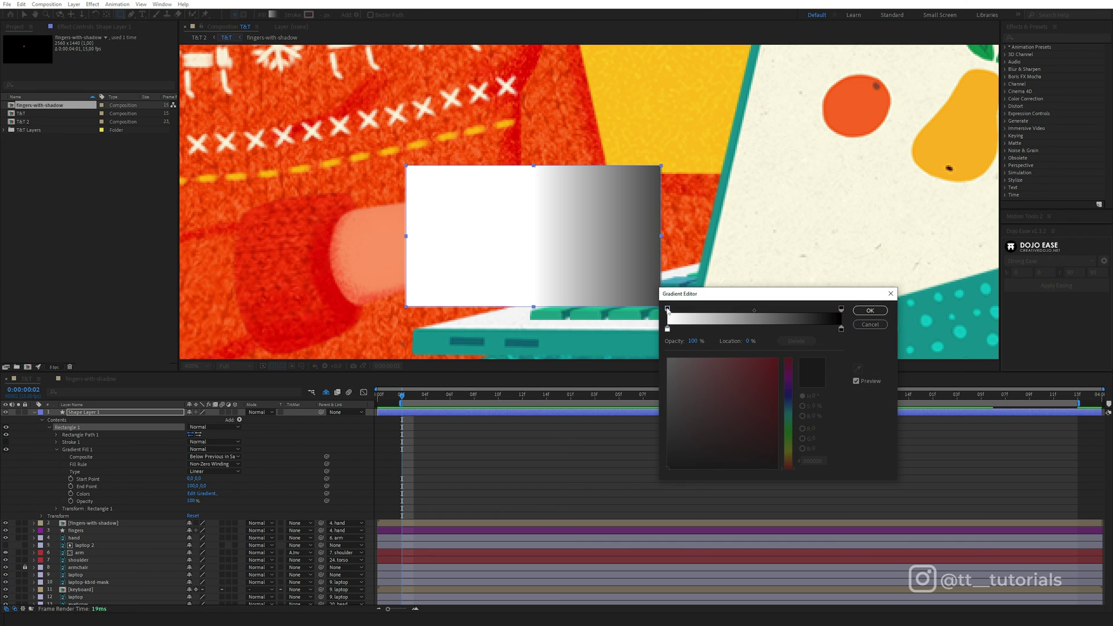
click(842, 309)
drag(690, 341, 570, 319)
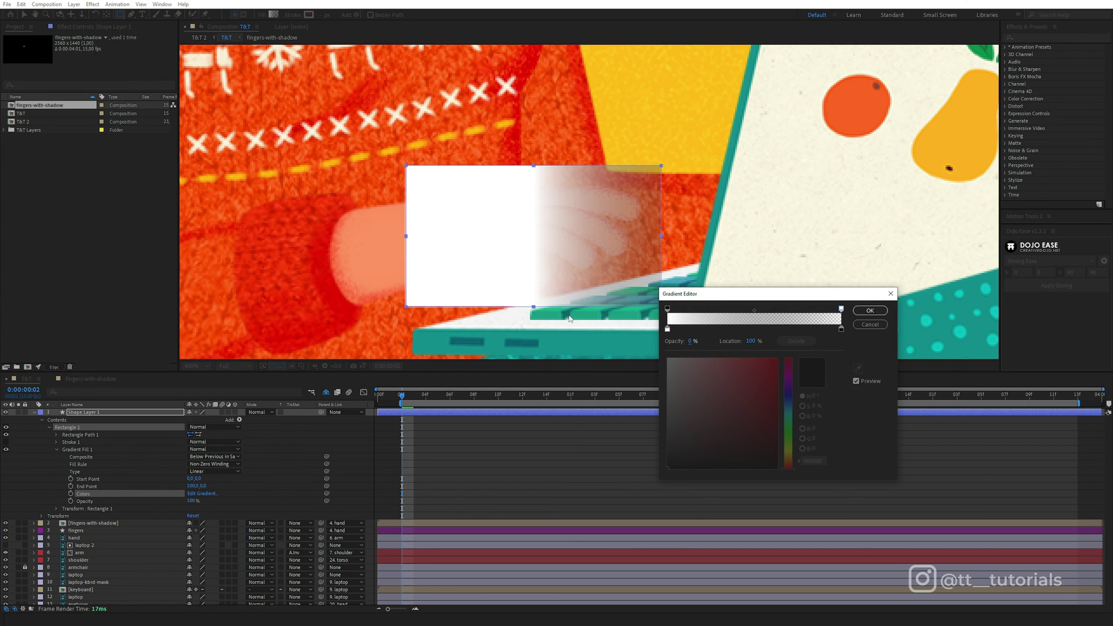
key(Return)
- Reposition the gradient's start and end points so it is opaque over the fingertips and fades towards the wrist
key(v)
drag(765, 237, 441, 235)
drag(534, 237, 514, 236)
- Set the gradient shape layer as the alpha matte of the fingers-with-shadow layer
click(34, 412)
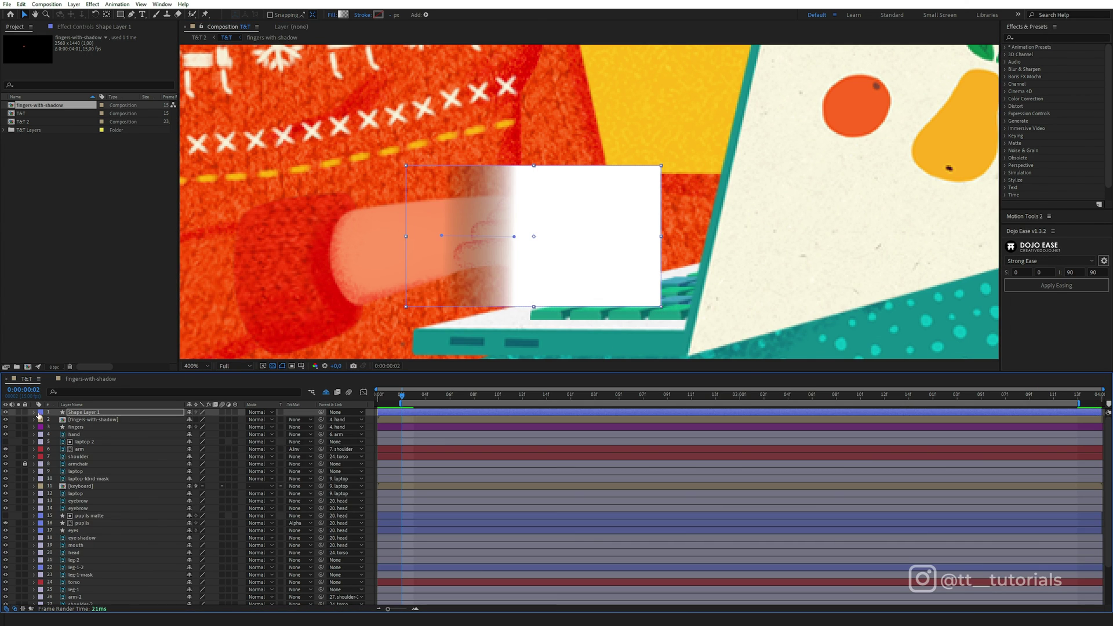
click(297, 419)
click(336, 437)
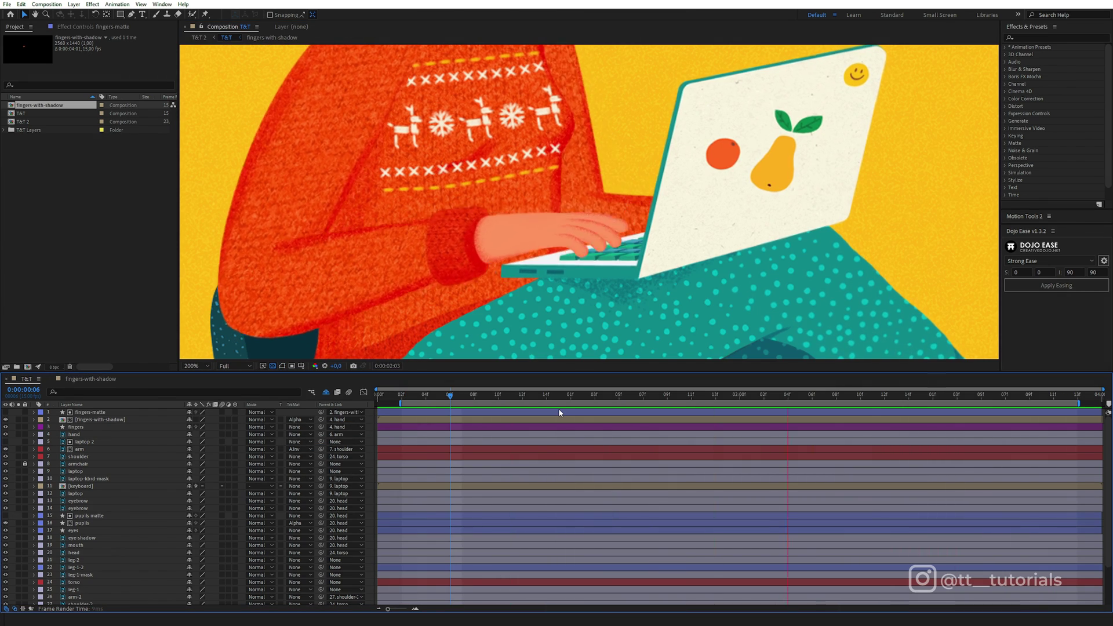